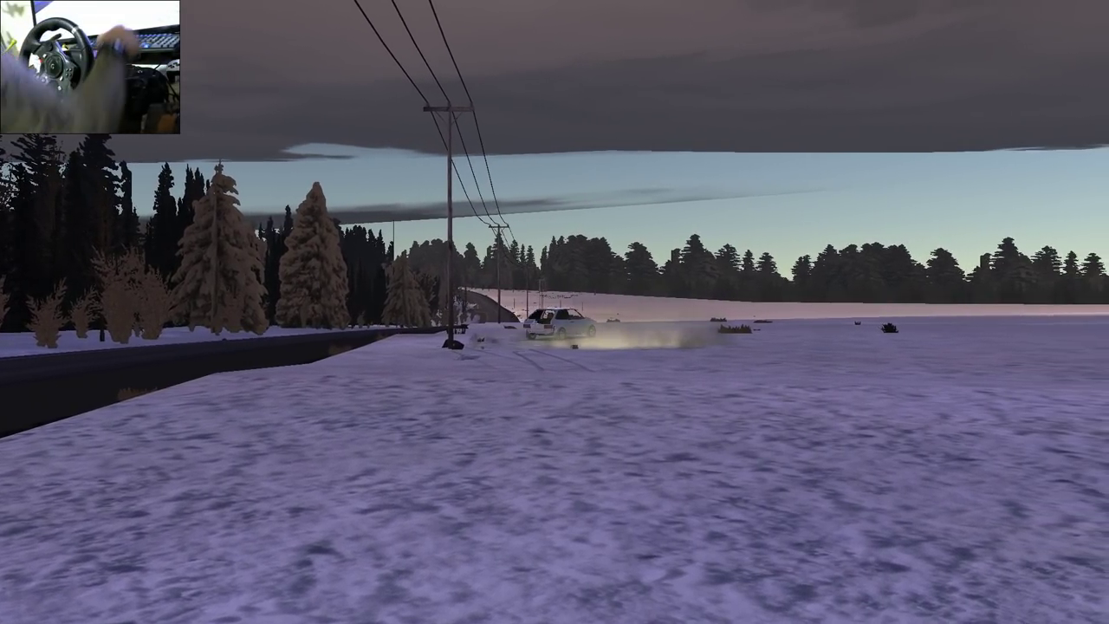
key(c)
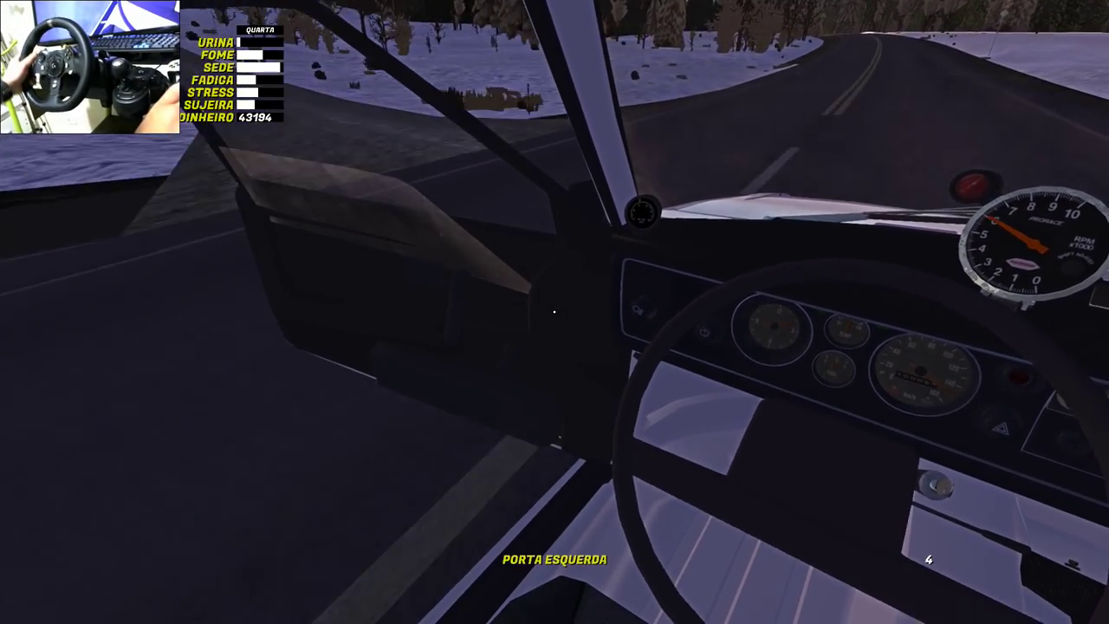
click(555, 312)
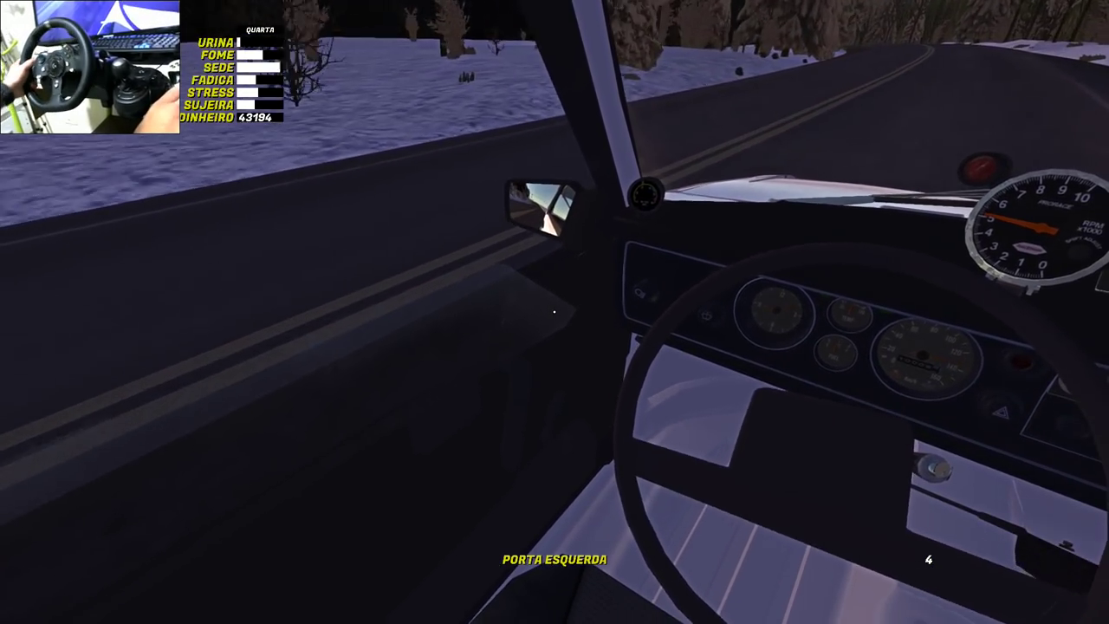
mouse_move(555, 312)
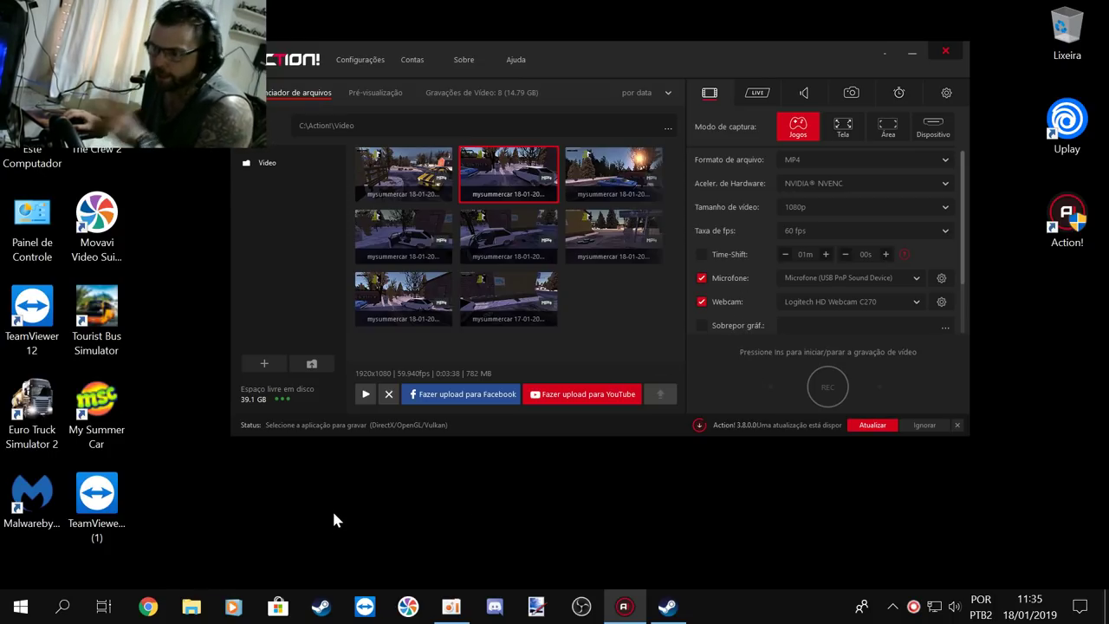
Step: Switch to Steam and open the properties of My Summer Car from the game library
click(319, 607)
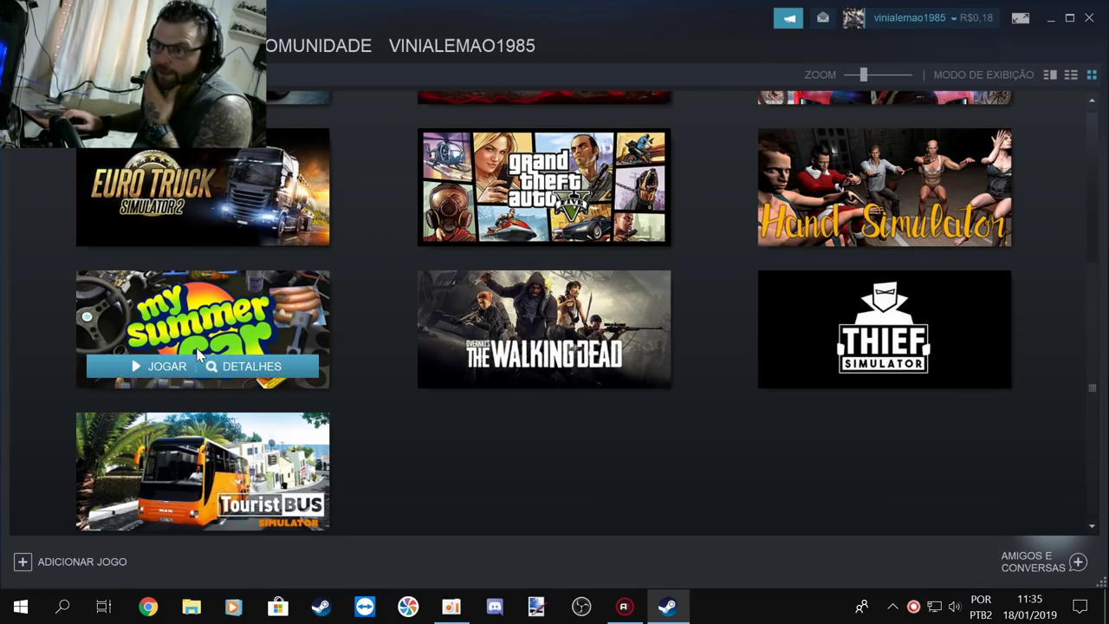
right_click(216, 331)
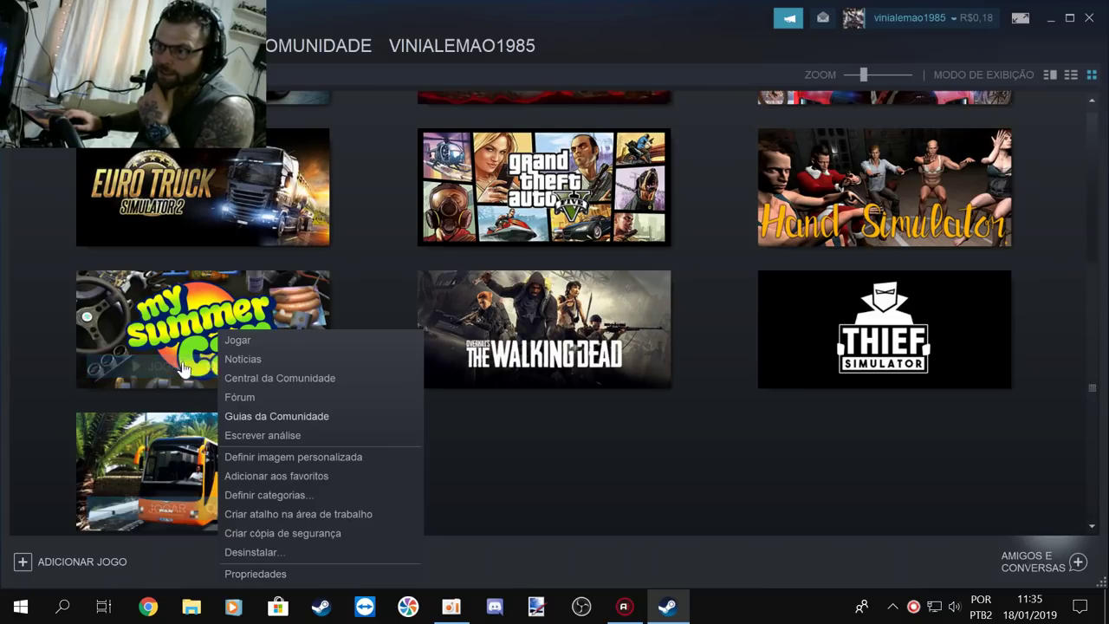
click(182, 370)
right_click(256, 333)
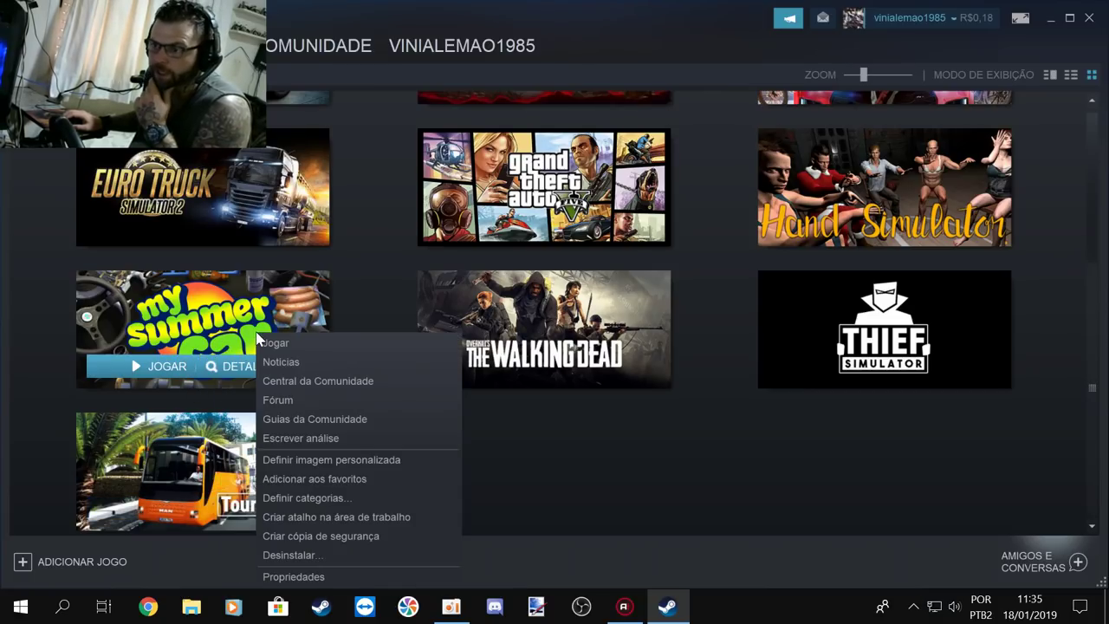
click(336, 578)
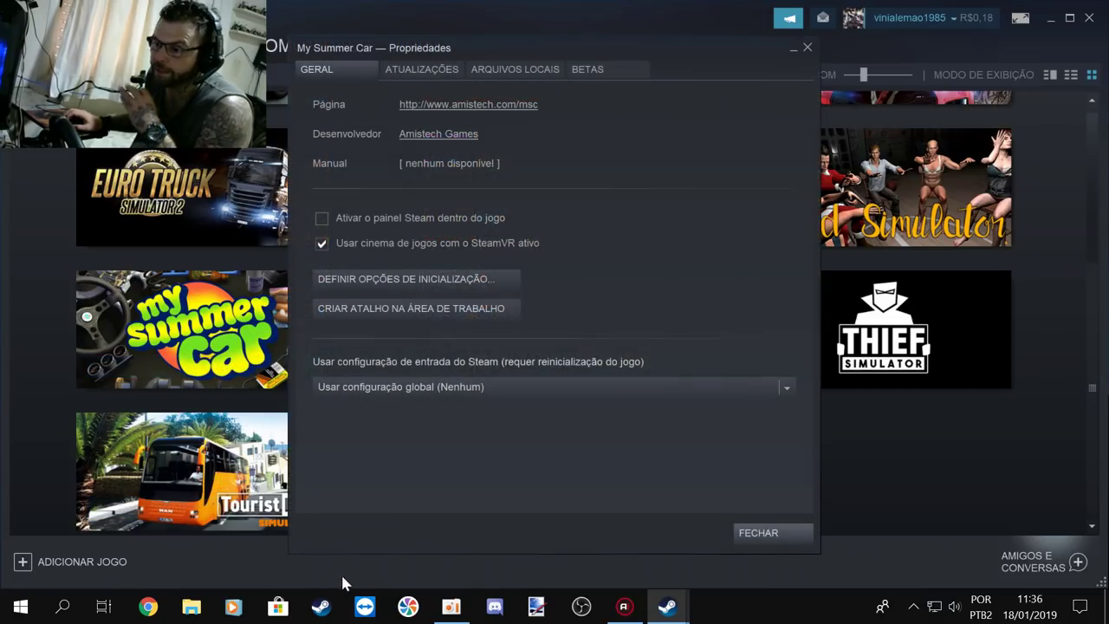
Step: Verify the integrity of My Summer Car's local files and close its properties
click(520, 71)
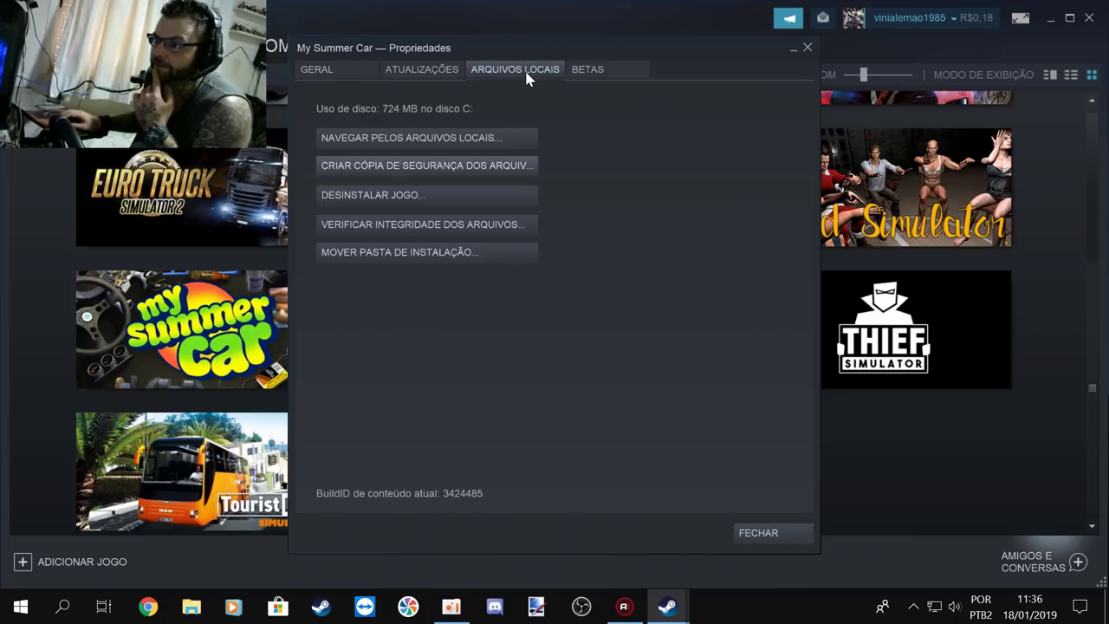
click(473, 225)
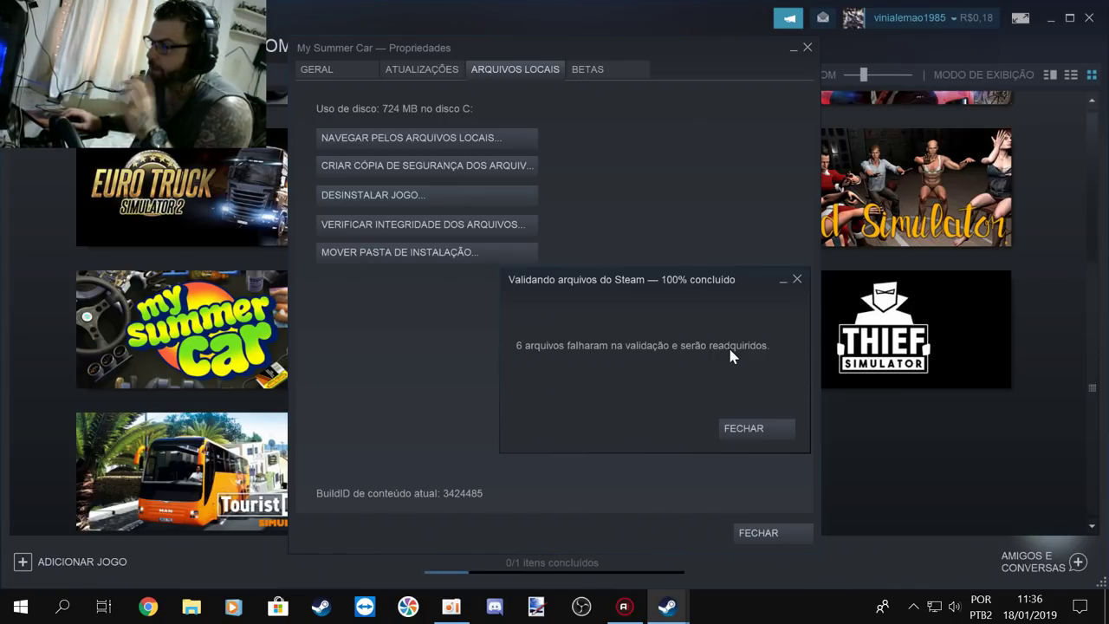
click(750, 428)
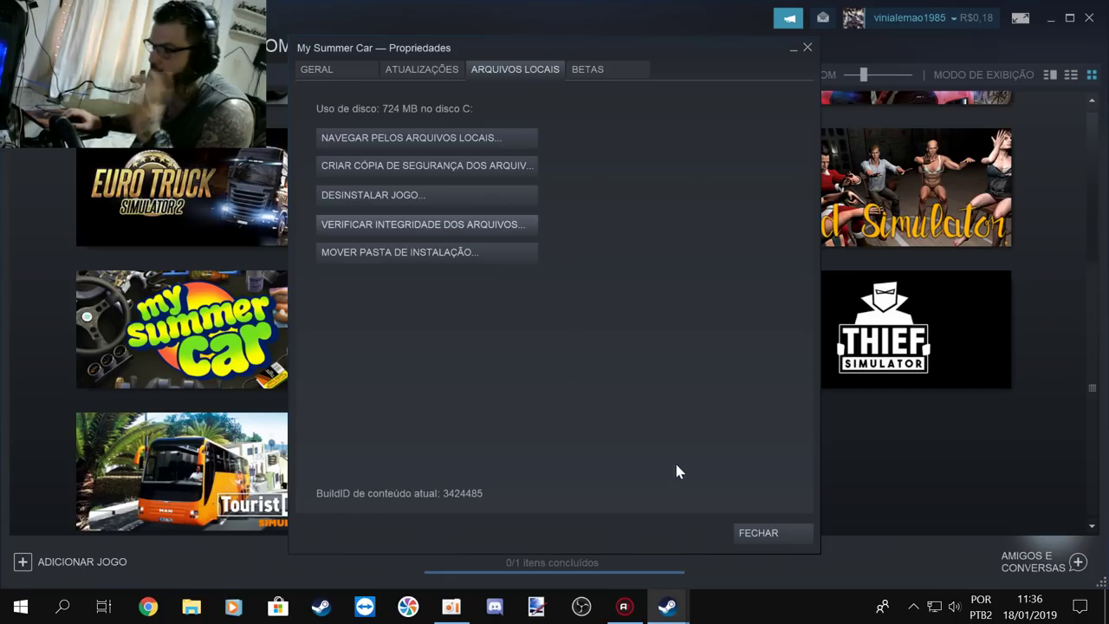
click(759, 534)
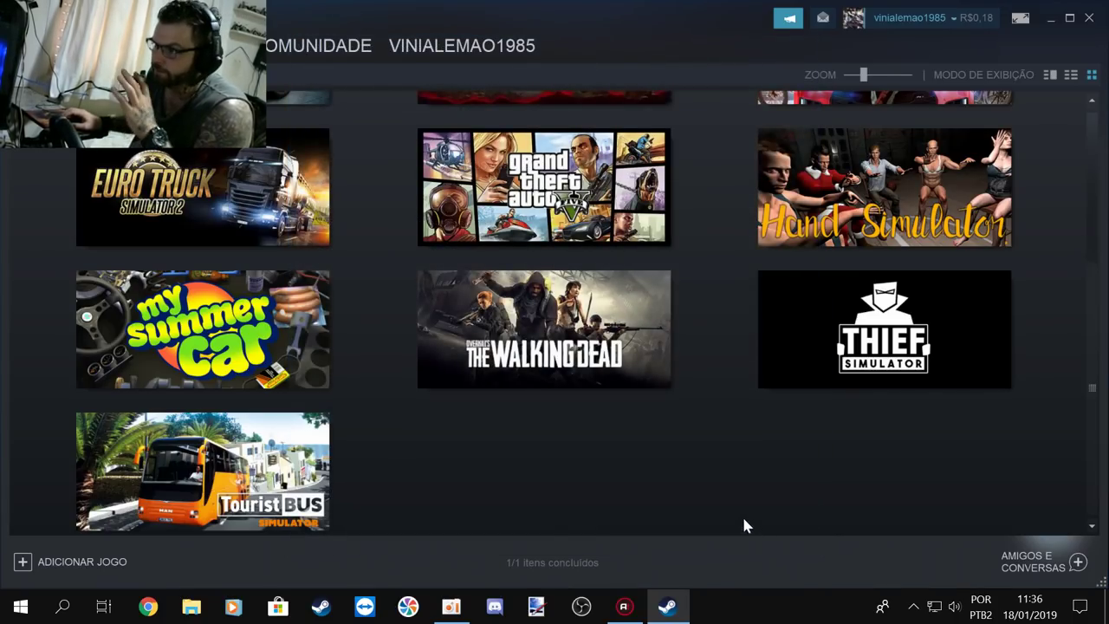
Step: Launch My Summer Car through to its main menu, accepting the Early Access notice, and quit the game
mouse_move(223, 333)
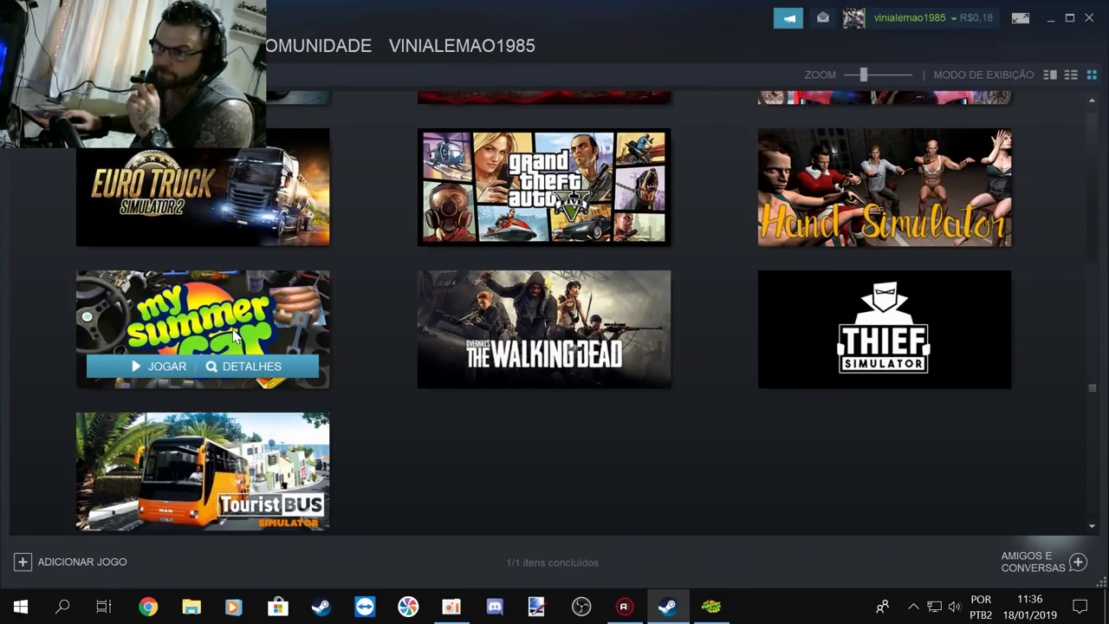
double_click(235, 336)
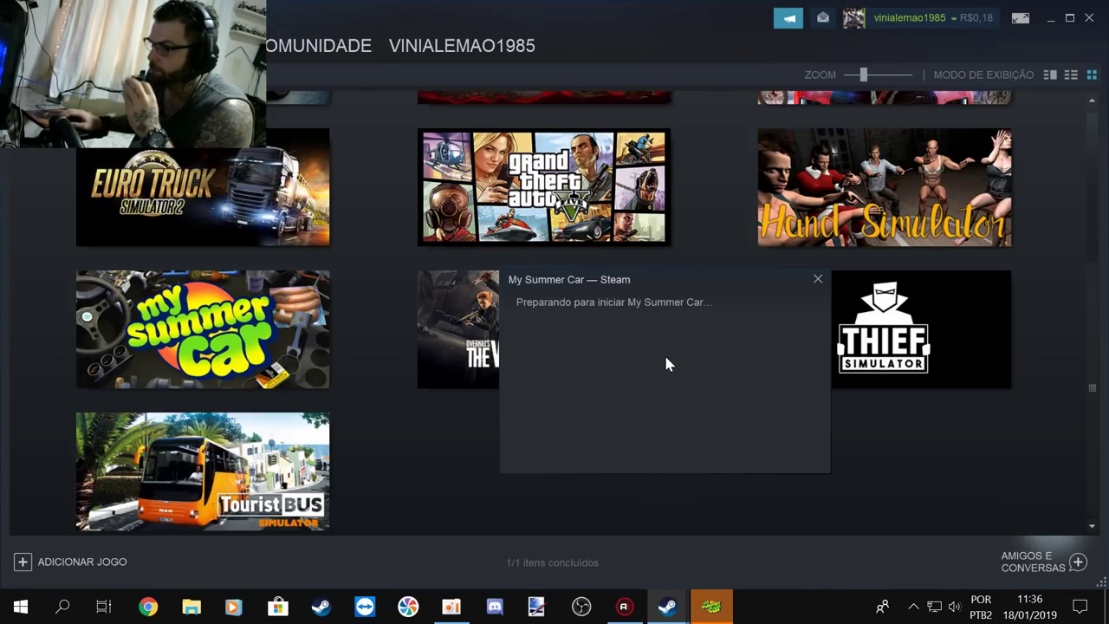
click(634, 468)
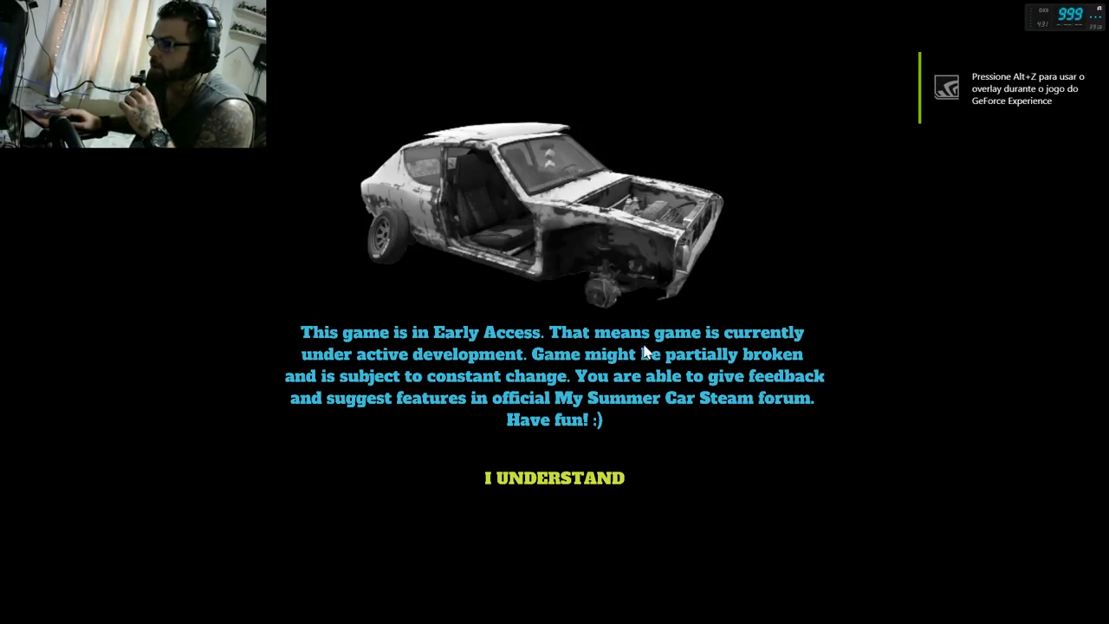
click(579, 486)
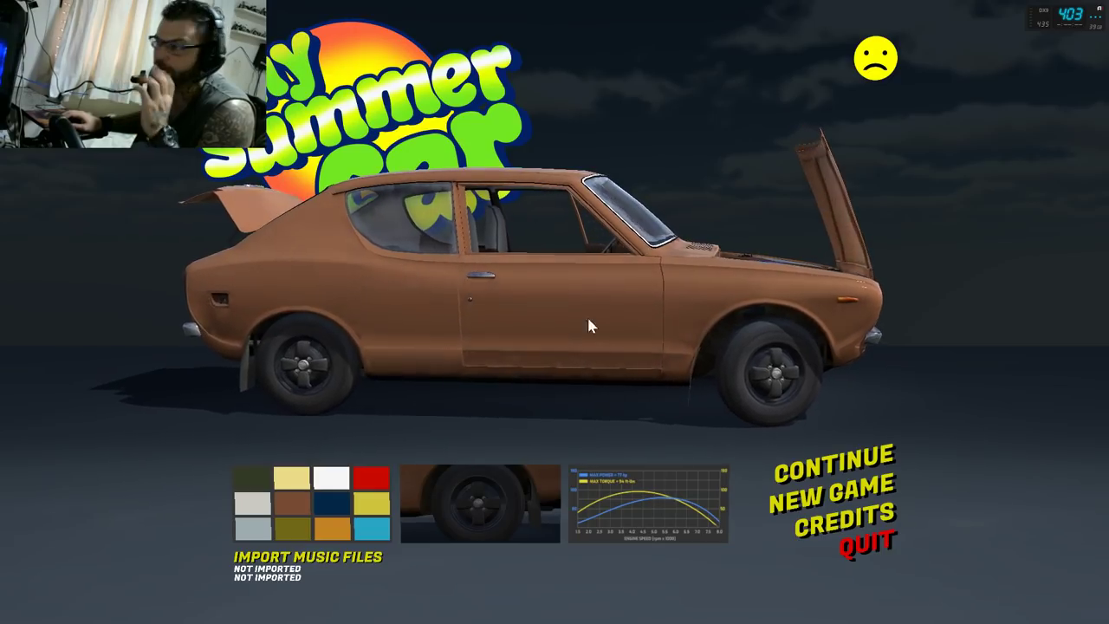
click(862, 546)
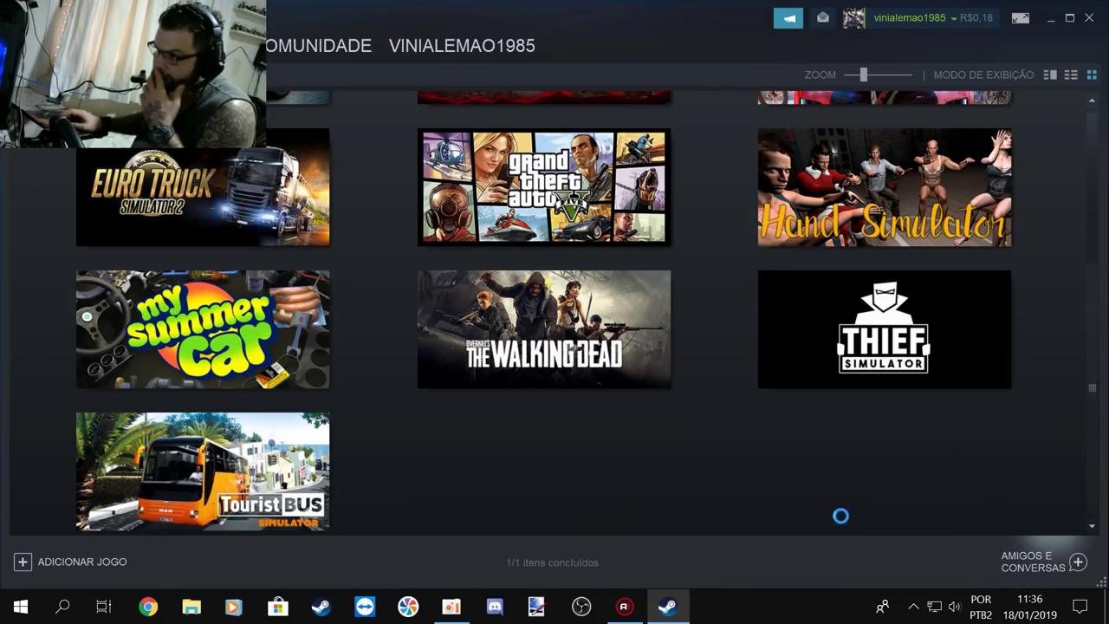
Step: Minimize Steam and open the "lada 2108 samara" folder from Downloads in File Explorer
click(1049, 19)
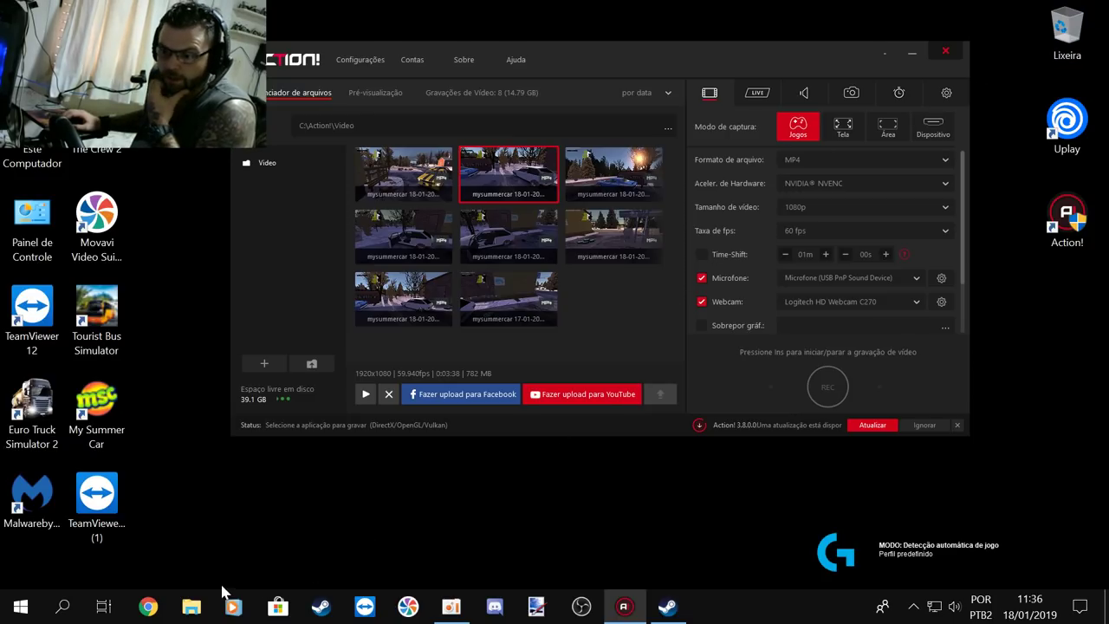
click(191, 609)
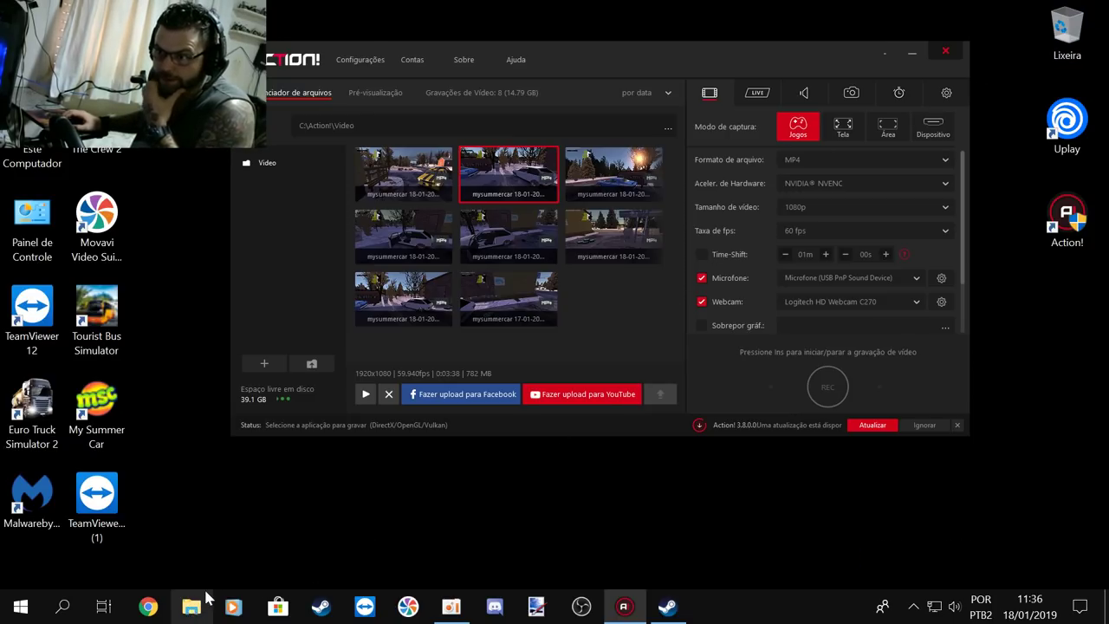
click(368, 255)
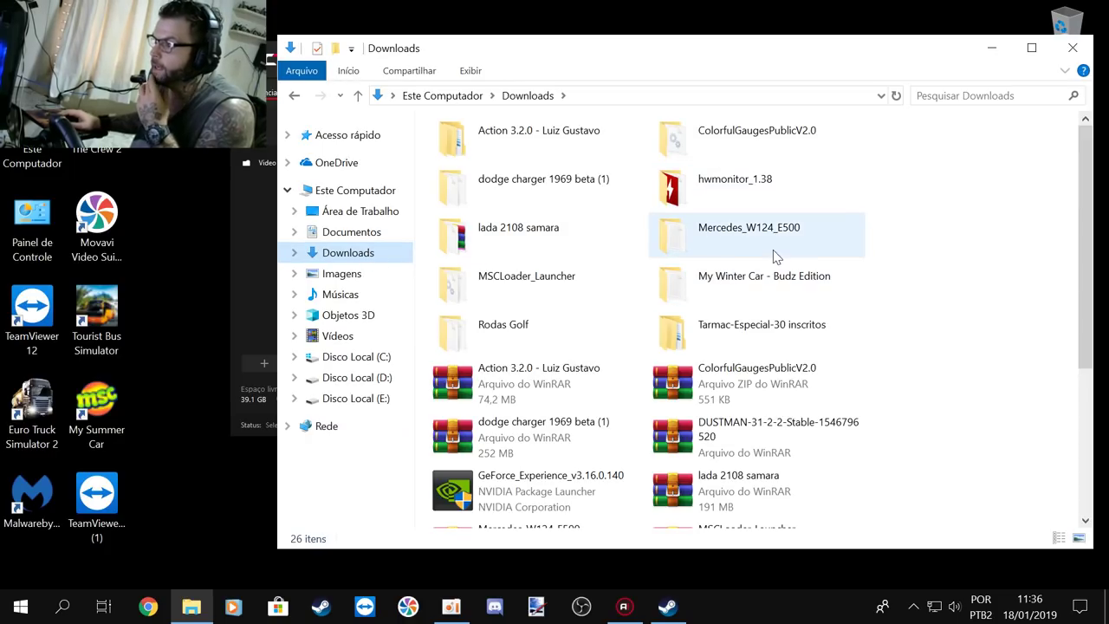
scroll(788, 239, down, 2)
scroll(780, 247, up, 2)
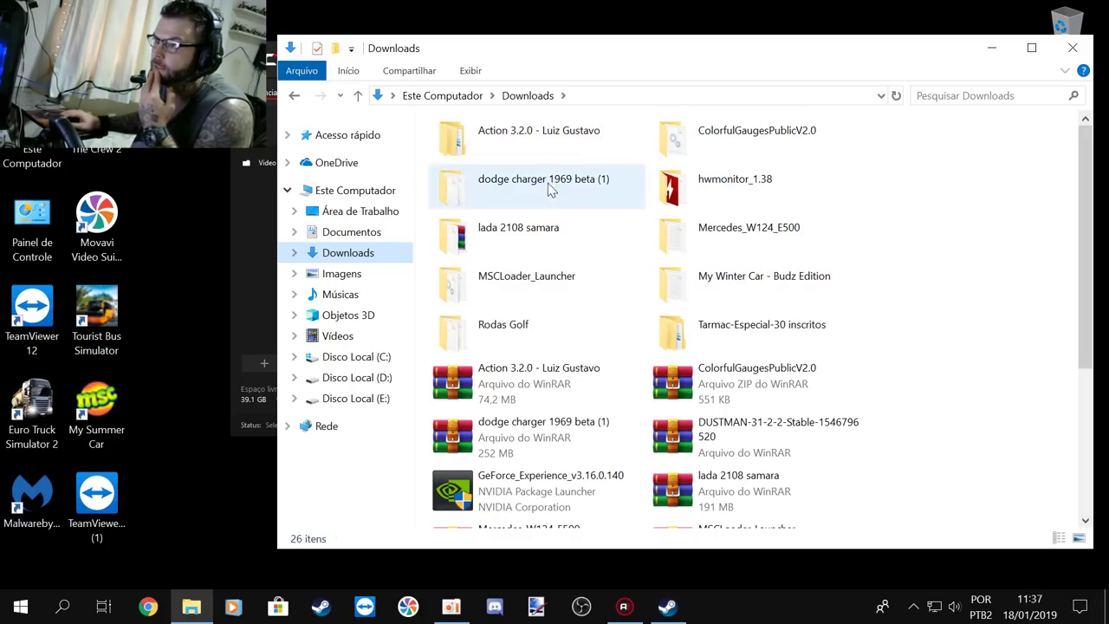
double_click(570, 249)
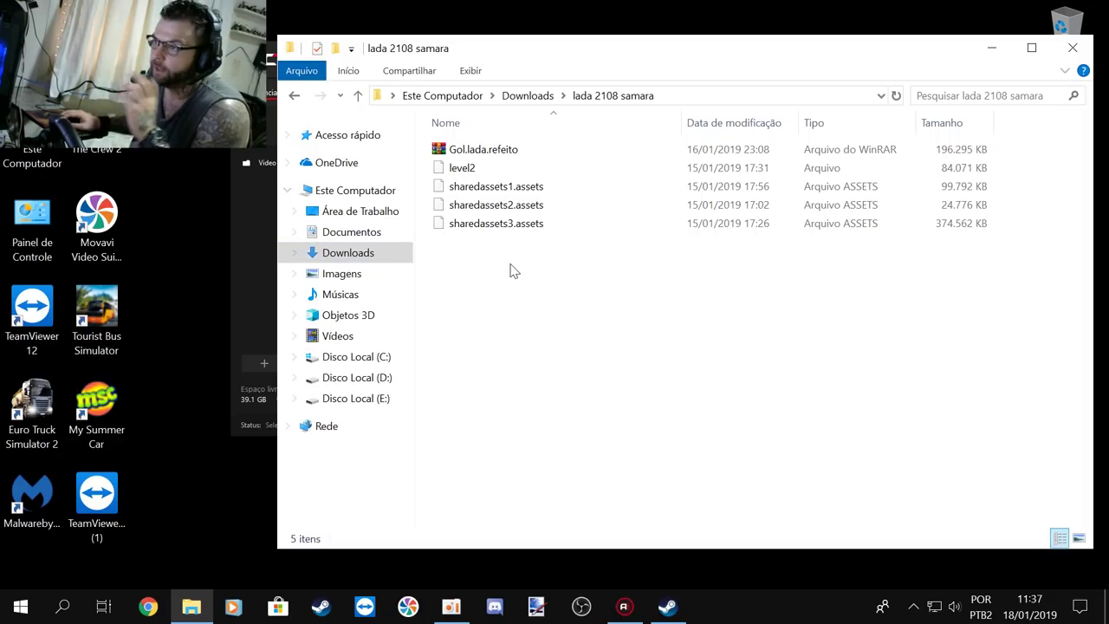
Step: Copy level2, sharedassets1.assets, sharedassets2.assets and sharedassets3.assets, leaving out the Gol.lada.refeito archive
click(483, 155)
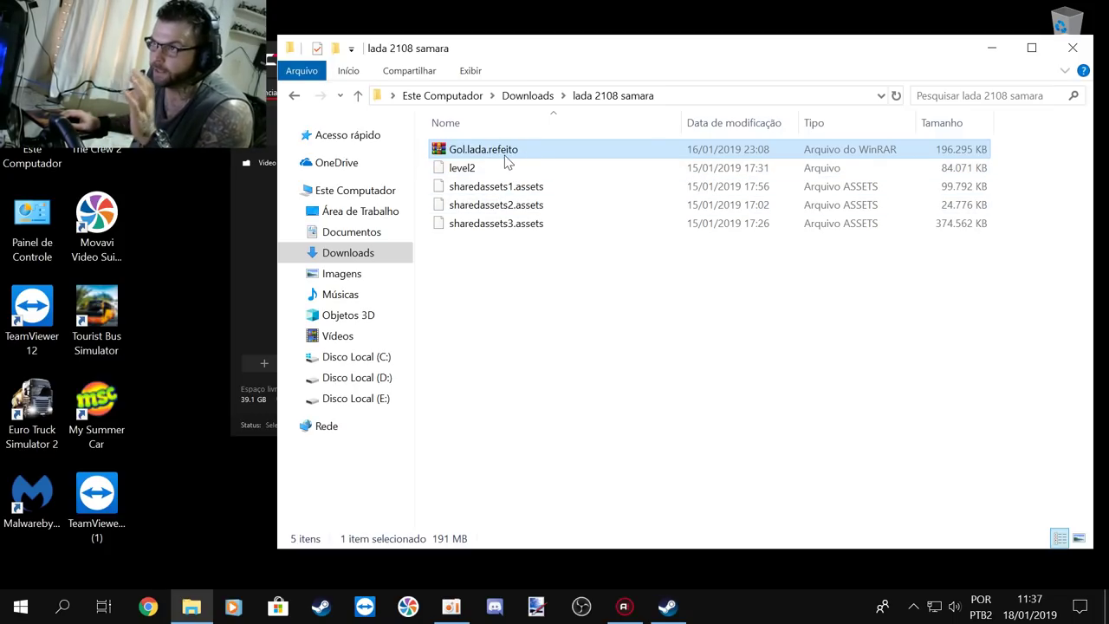
click(509, 254)
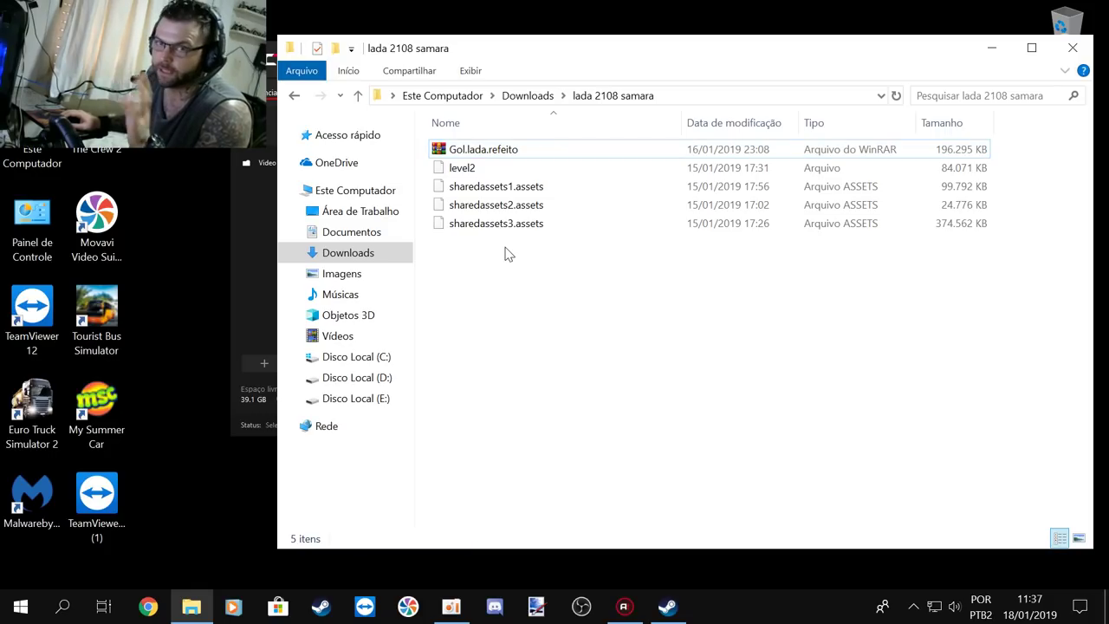
drag(501, 239, 489, 169)
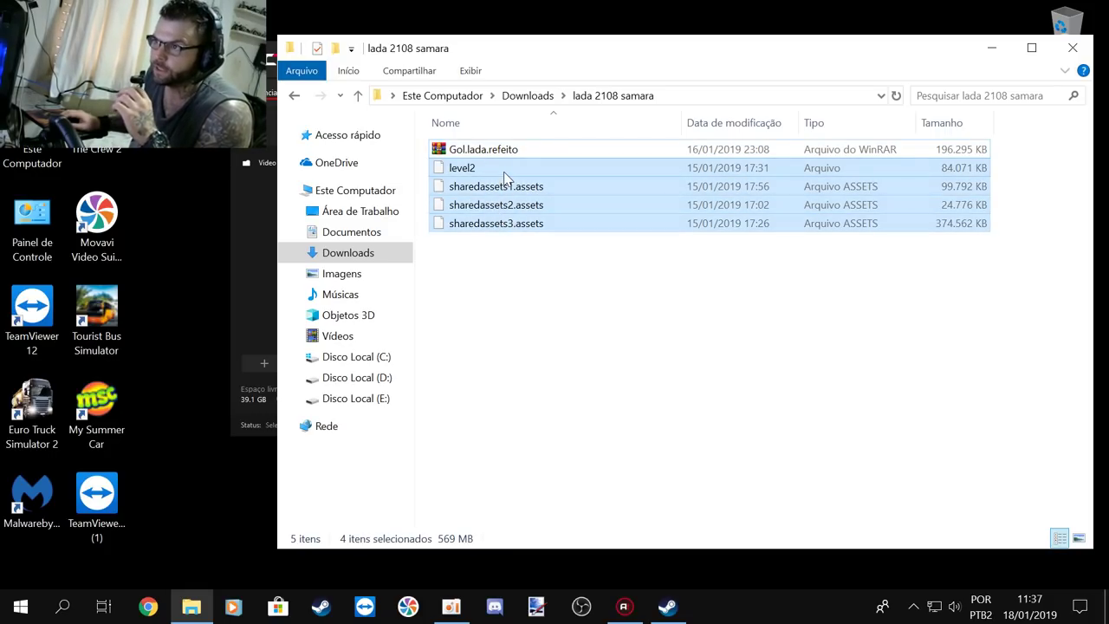
right_click(522, 205)
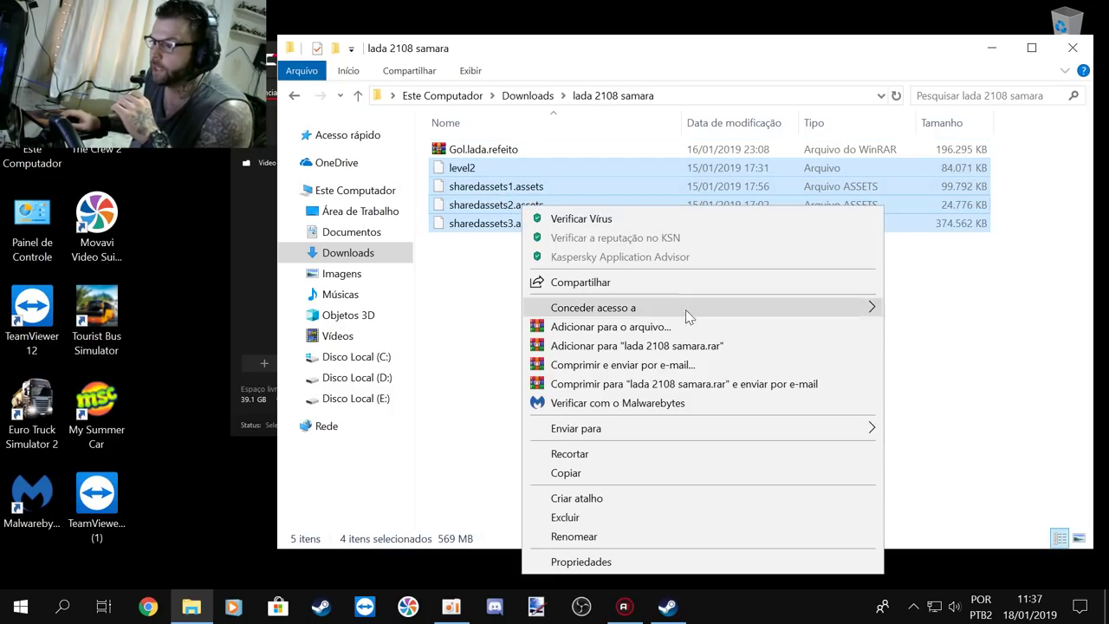
click(656, 473)
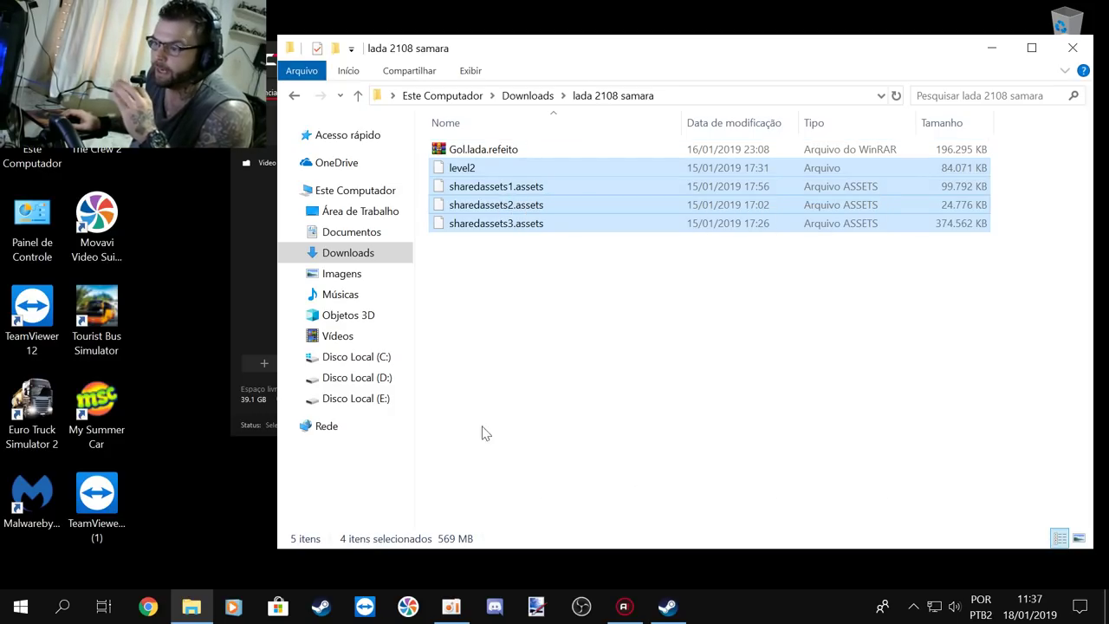
Step: Open the mysummercar_Data folder under C:, Arquivos de Programas (x86), Steam, steamapps, common, My Summer Car
click(387, 359)
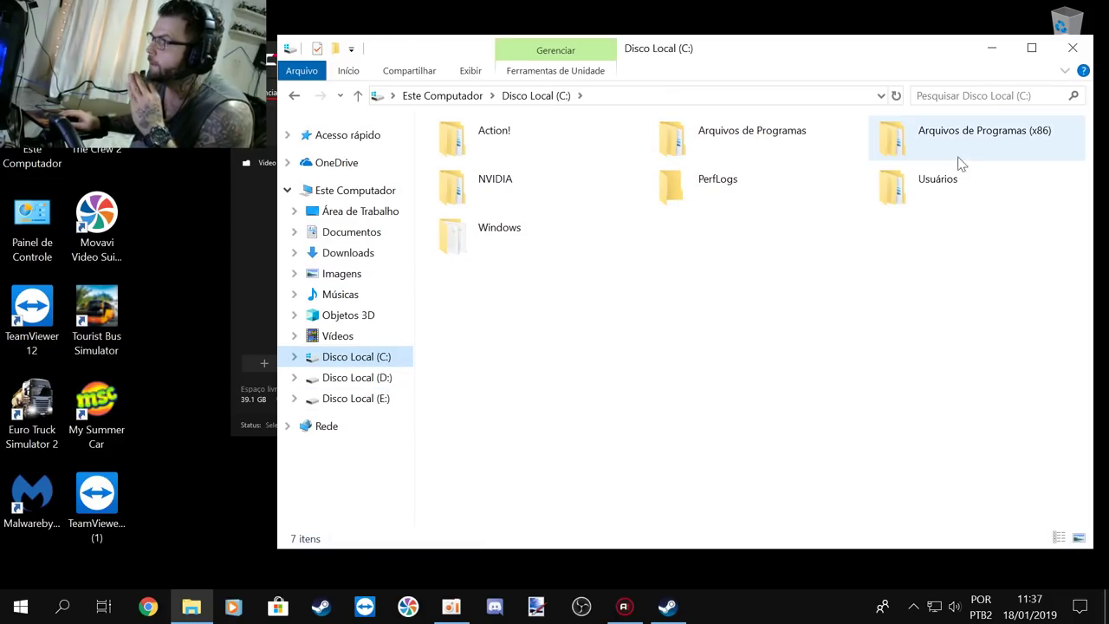
double_click(992, 154)
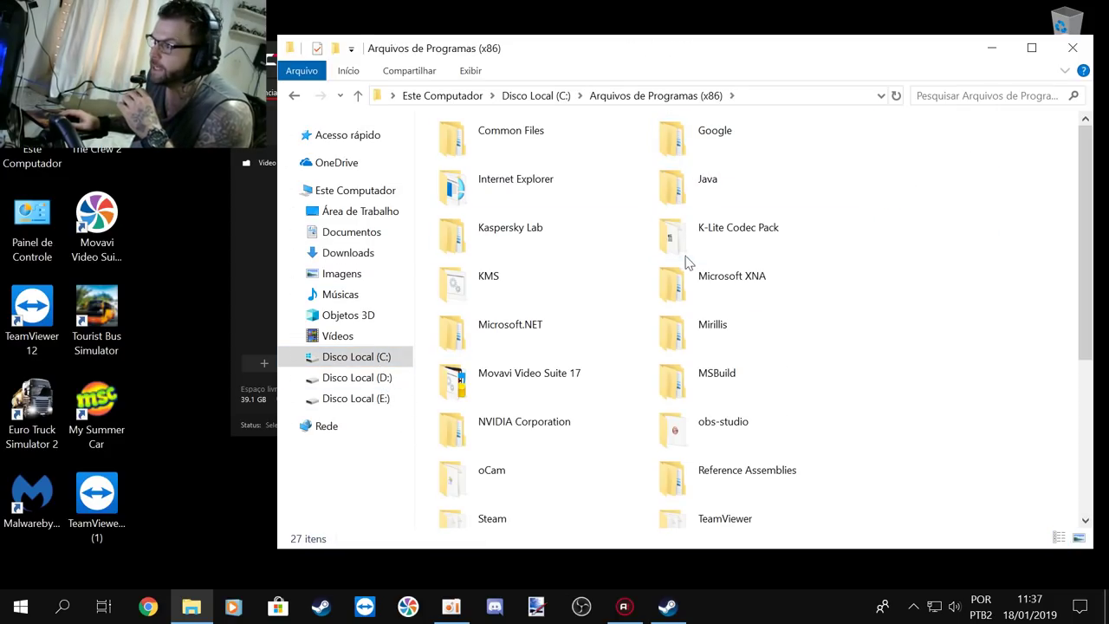
scroll(685, 260, down, 3)
double_click(555, 401)
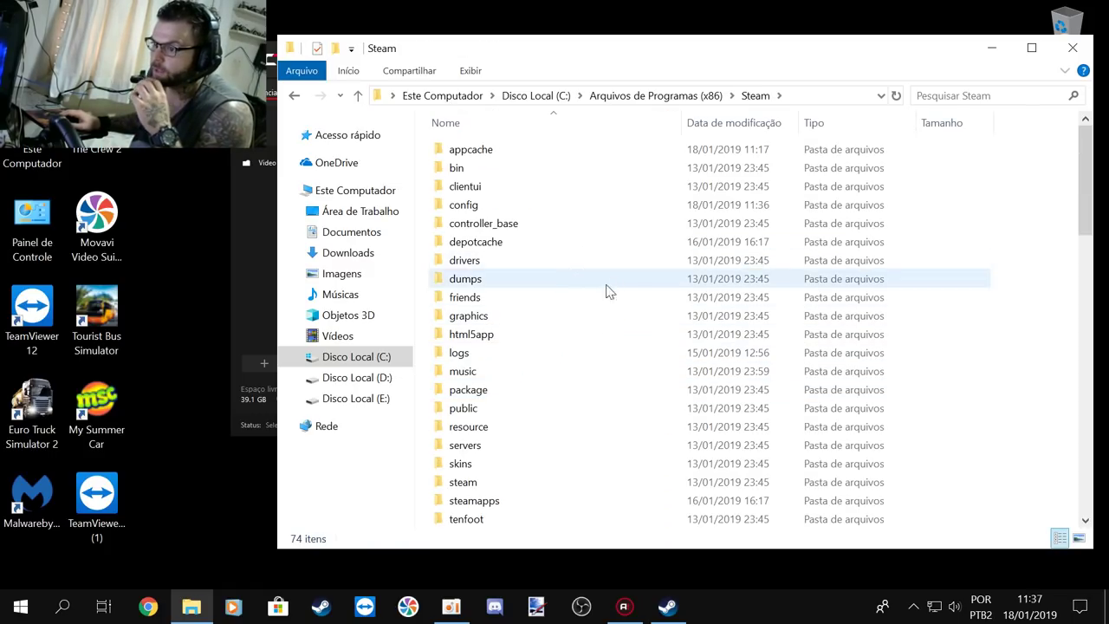
double_click(593, 501)
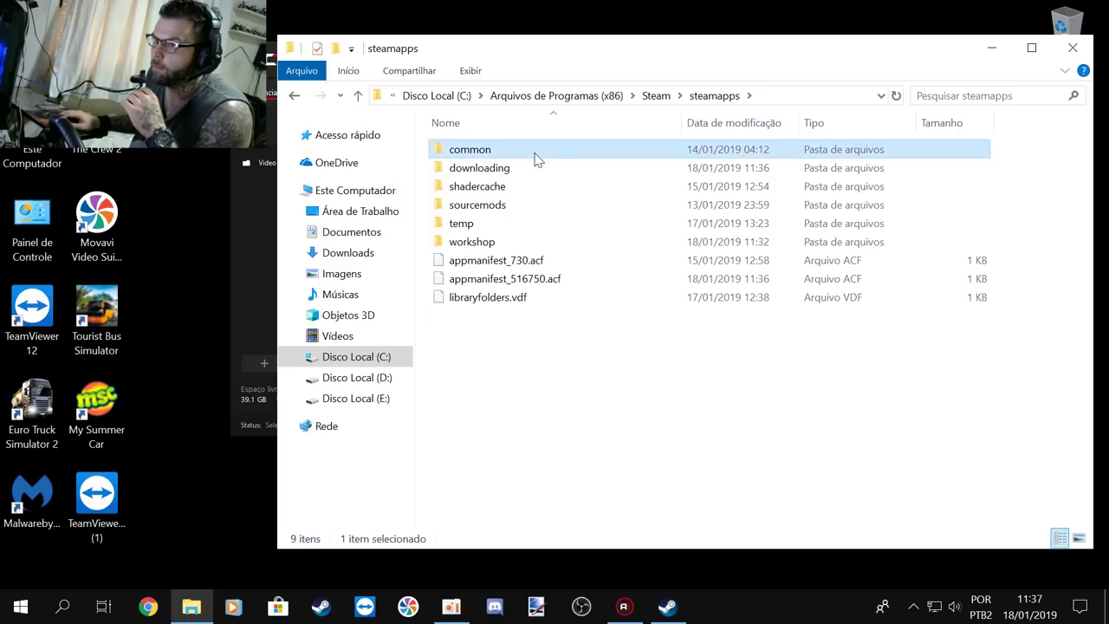
double_click(536, 154)
double_click(541, 168)
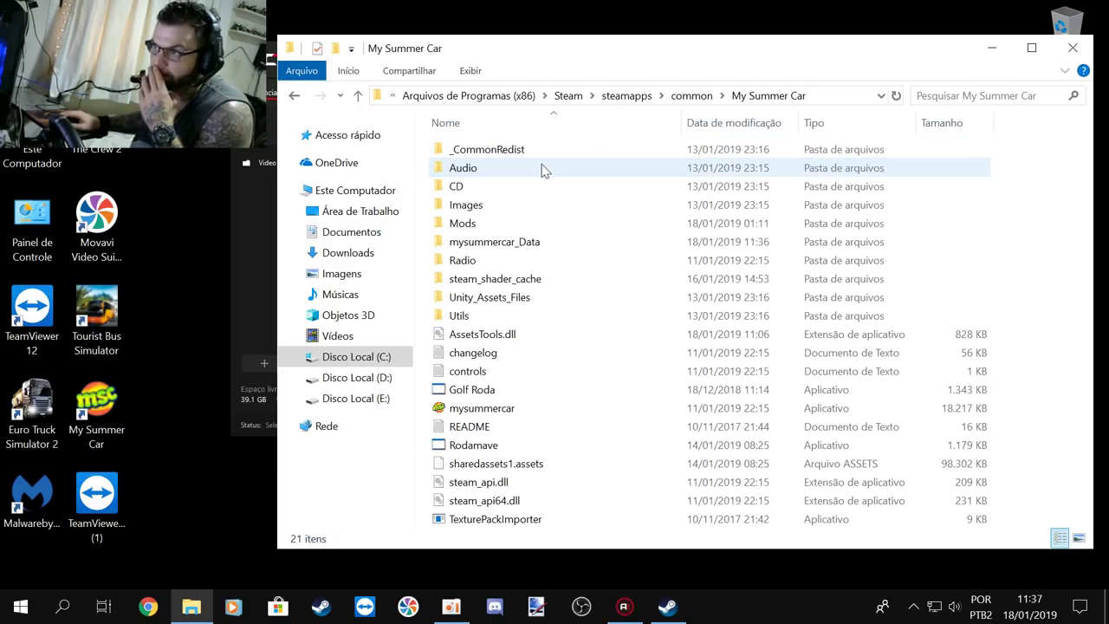
double_click(569, 240)
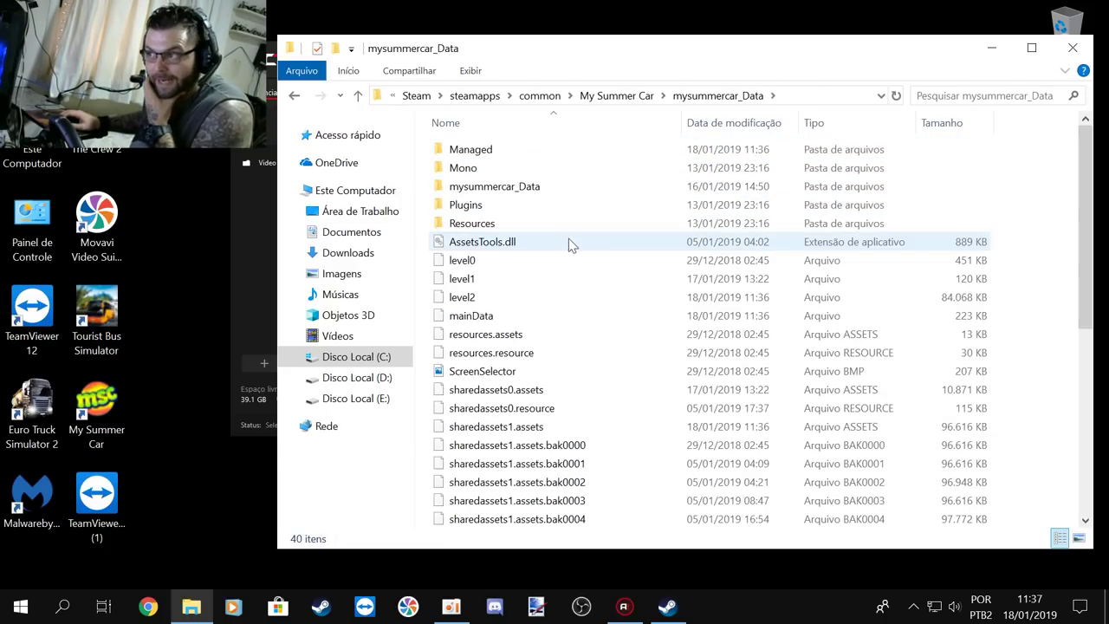
Step: Paste the copied mod files into mysummercar_Data, replacing the files with the same names, and close the folder window
right_click(1034, 271)
click(1006, 392)
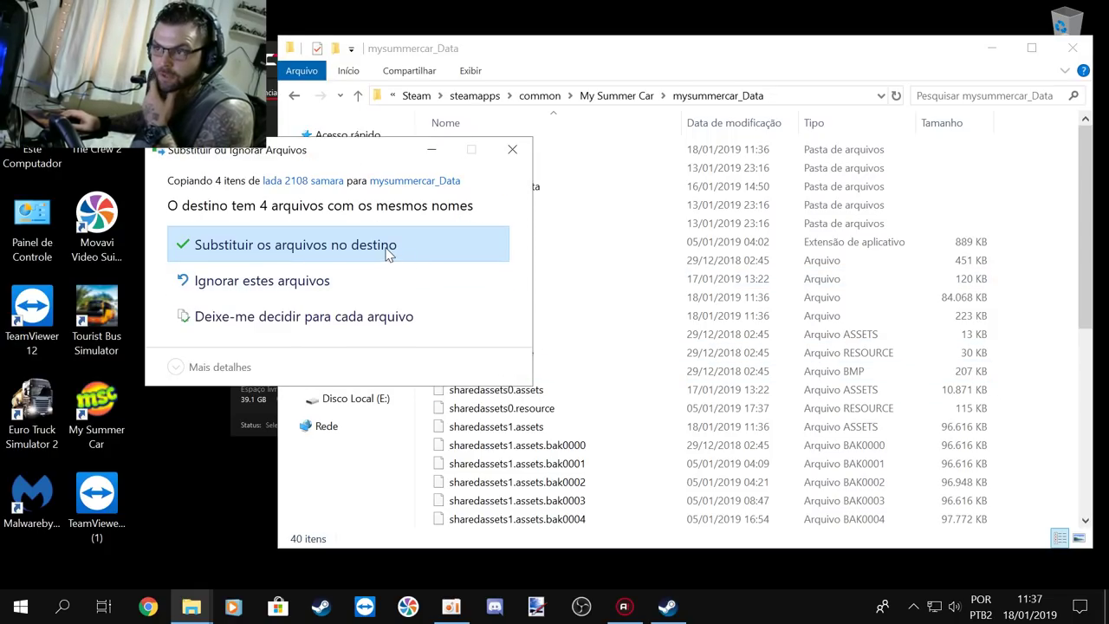
click(388, 247)
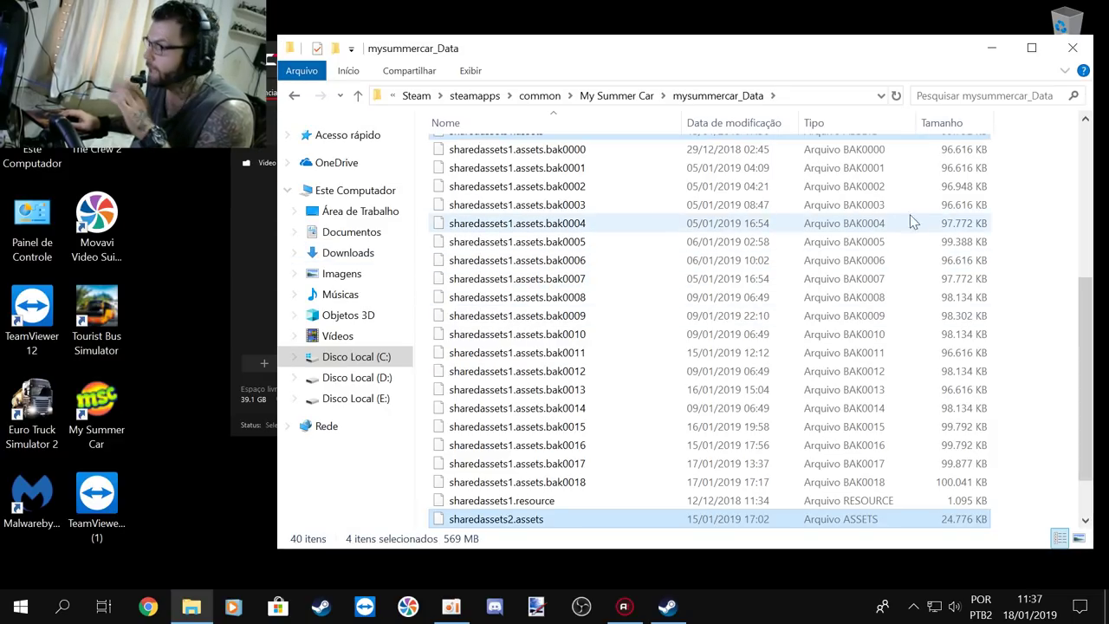
click(1073, 49)
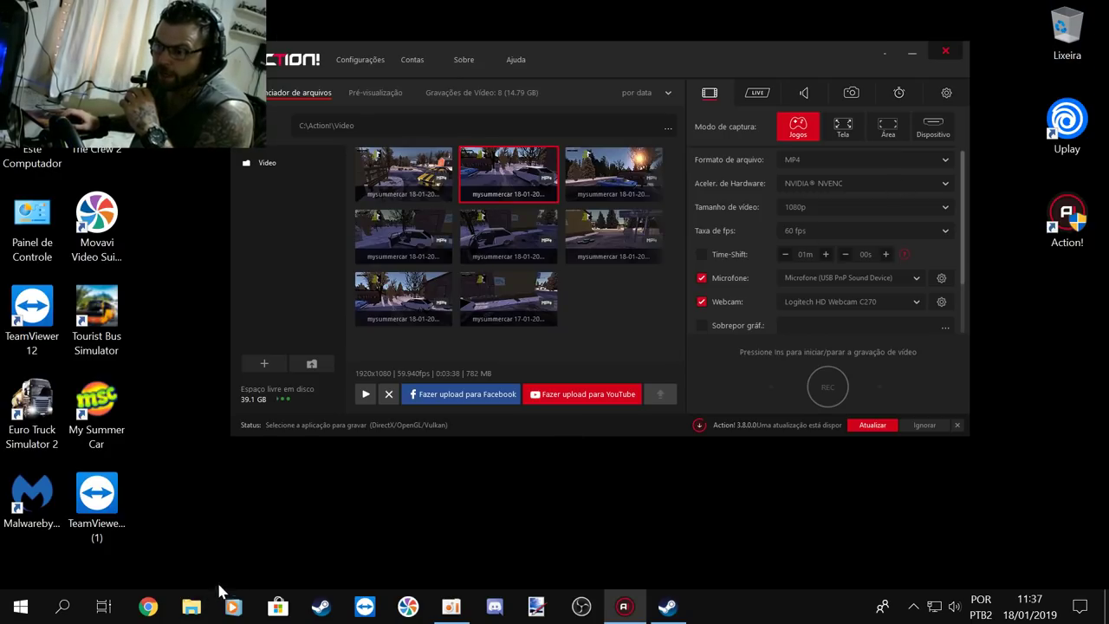
Step: Switch to File Explorer and open the MSCLoader_Launcher folder in Downloads
click(192, 607)
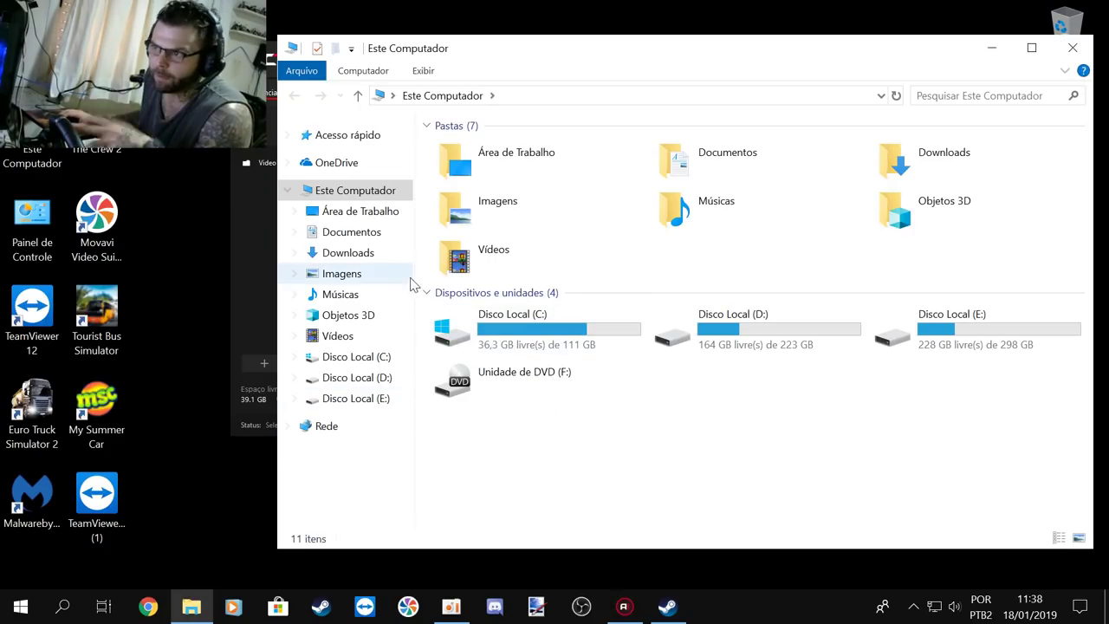
click(381, 255)
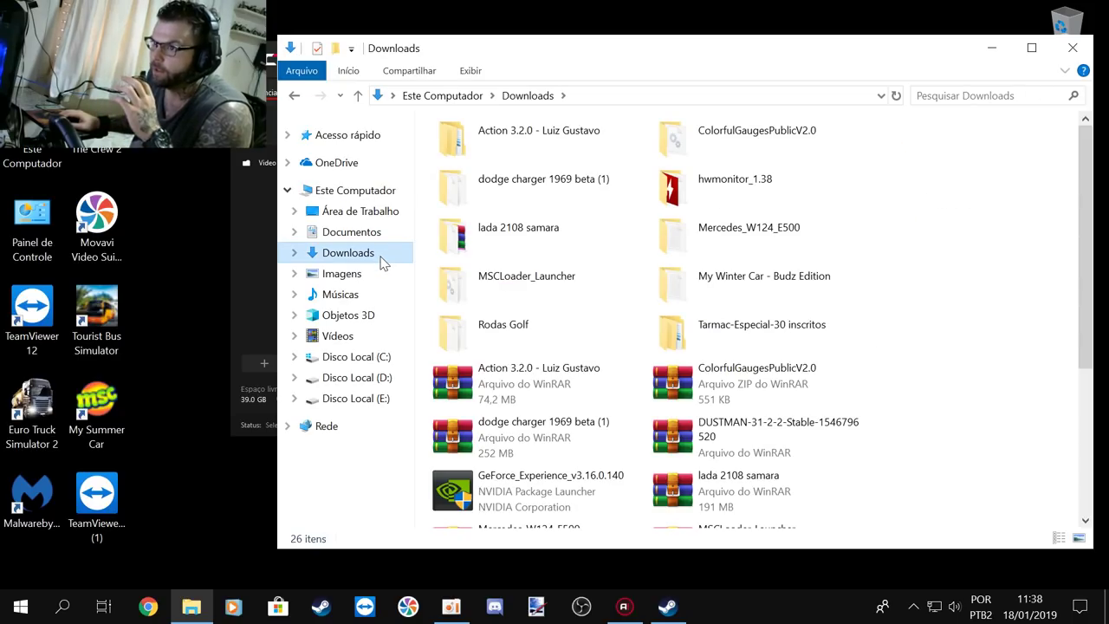
click(390, 232)
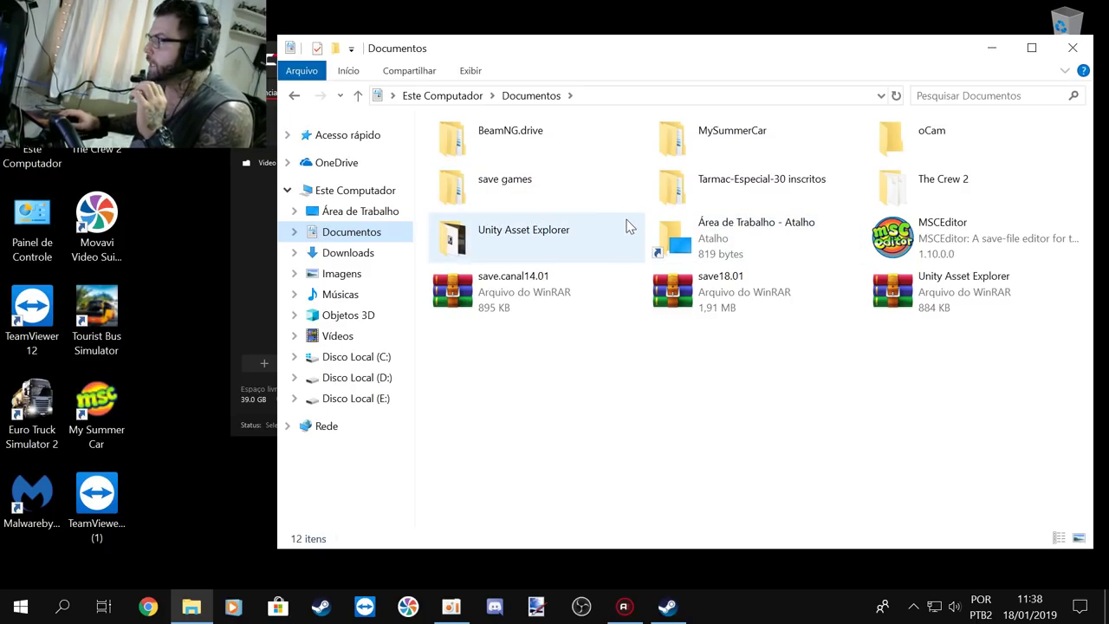
click(351, 253)
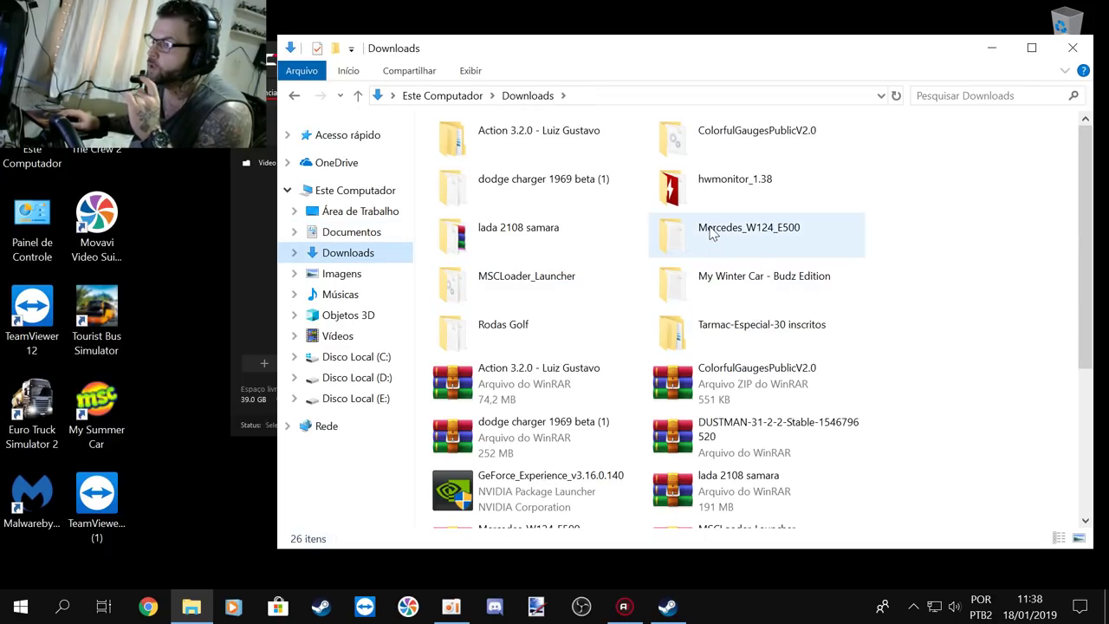
double_click(548, 278)
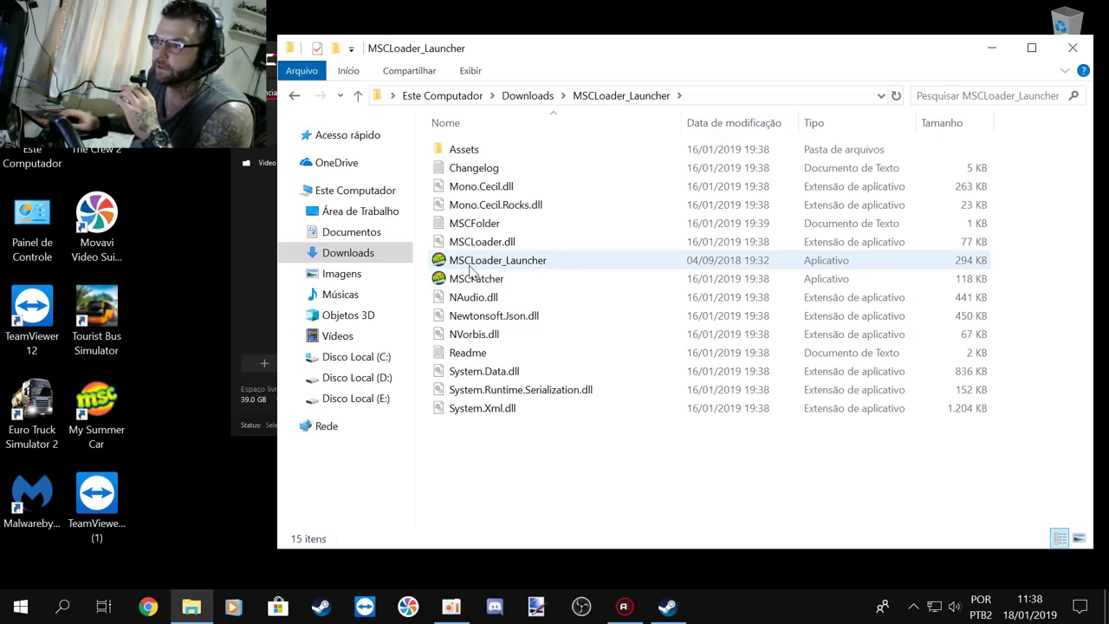
Step: Run MSCLoader_Launcher, launch its patcher to install MSCLoader with the MSC Game folder as mod folder, and close the patcher
click(549, 262)
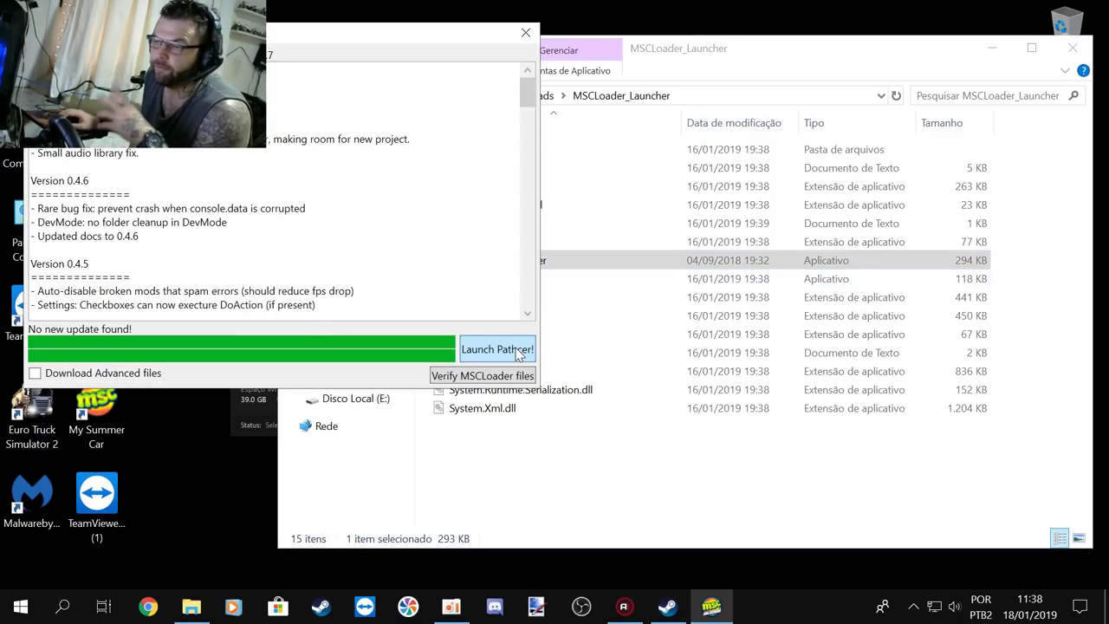
click(519, 354)
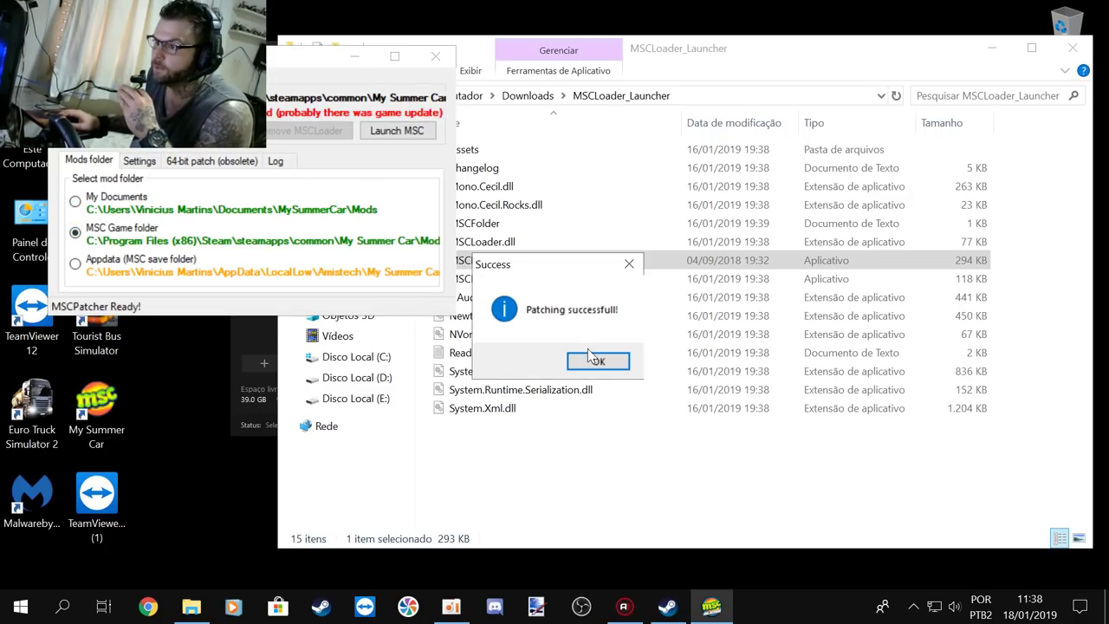
click(595, 360)
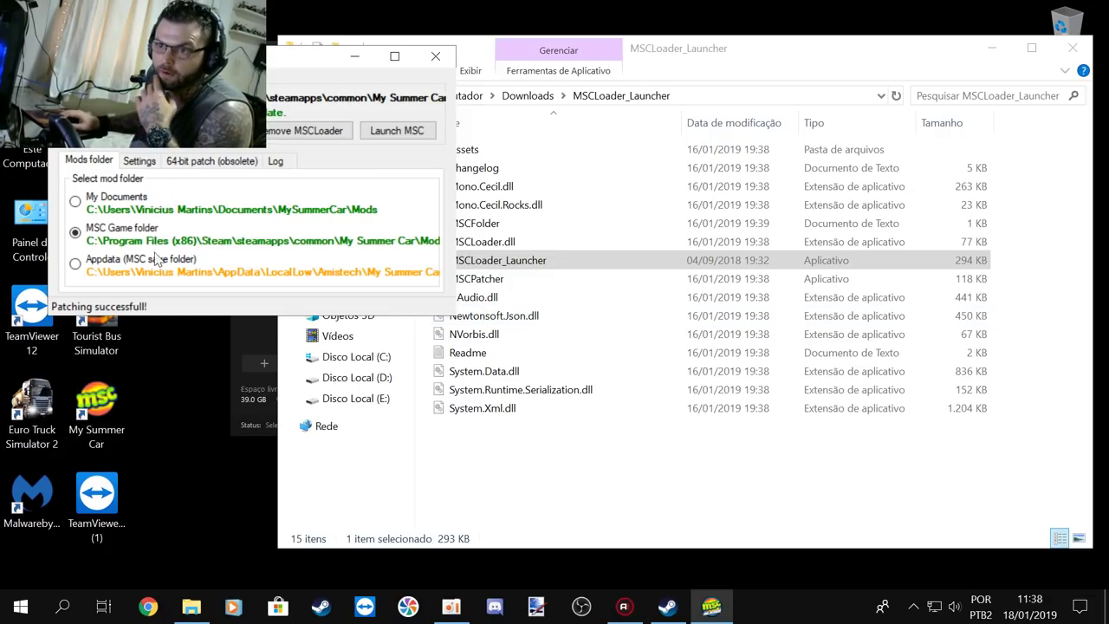
click(433, 62)
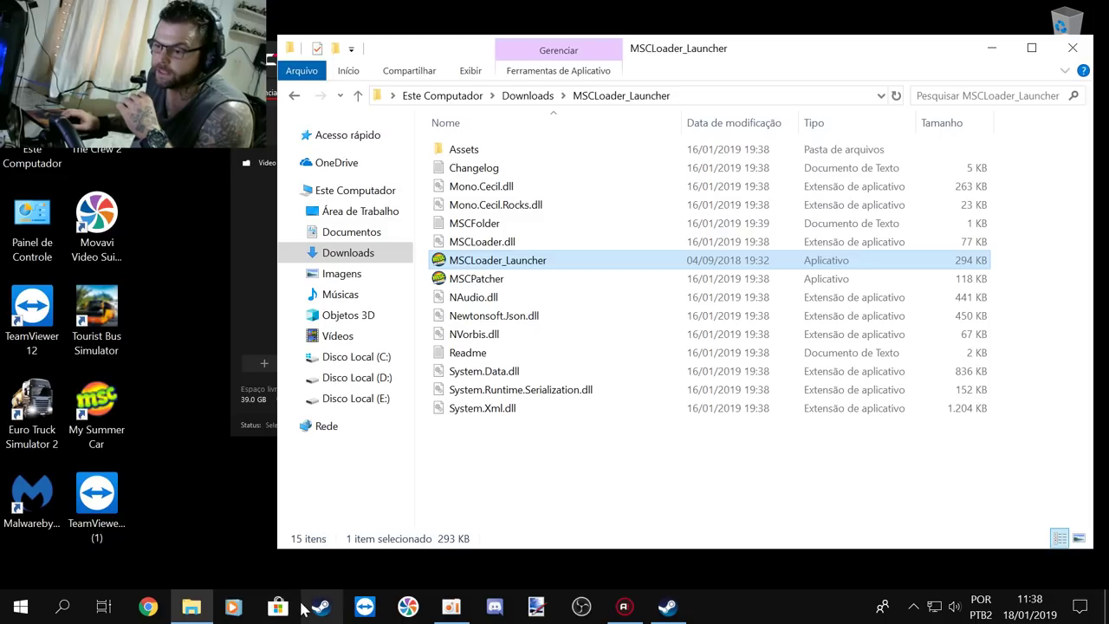
Step: Start My Summer Car from the Steam library at 1920 x 1080, check the modded car in the main menu, and quit the game
click(308, 608)
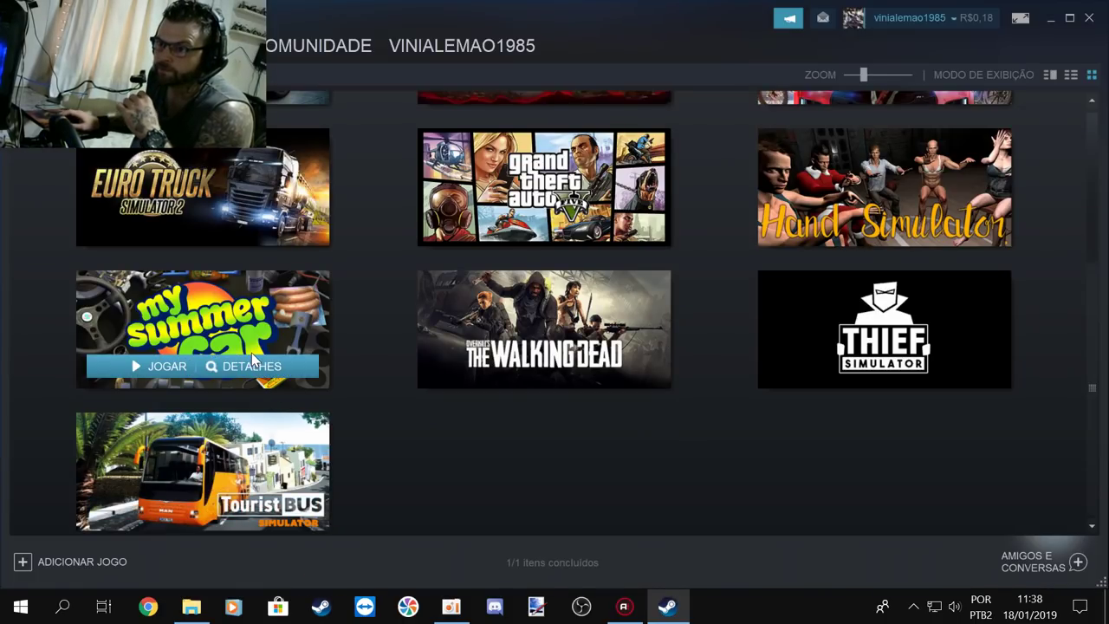
click(149, 367)
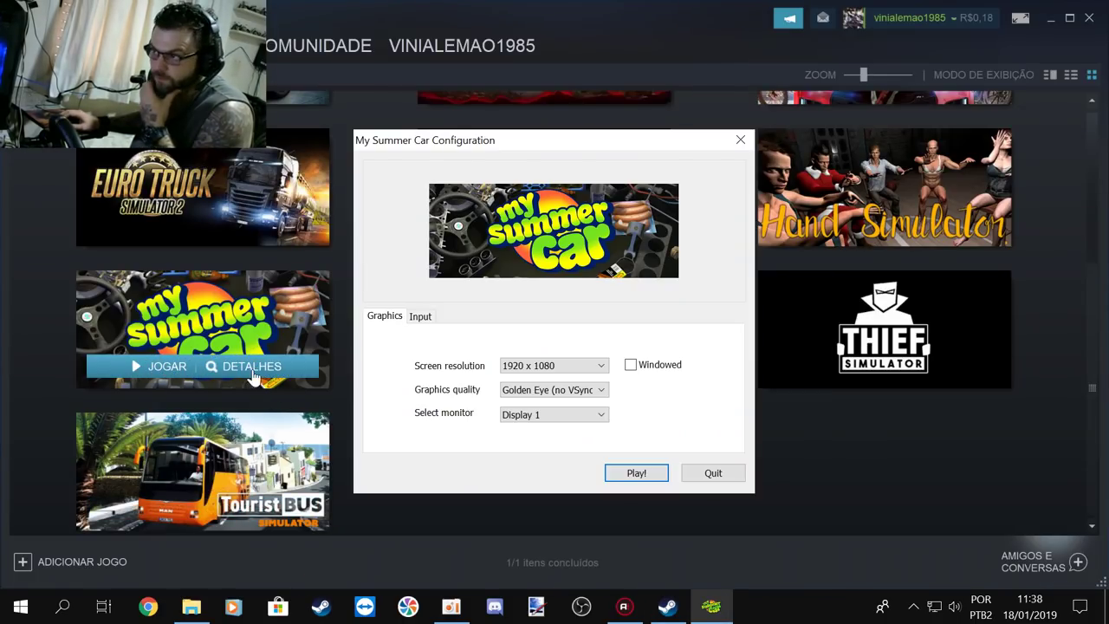
click(630, 474)
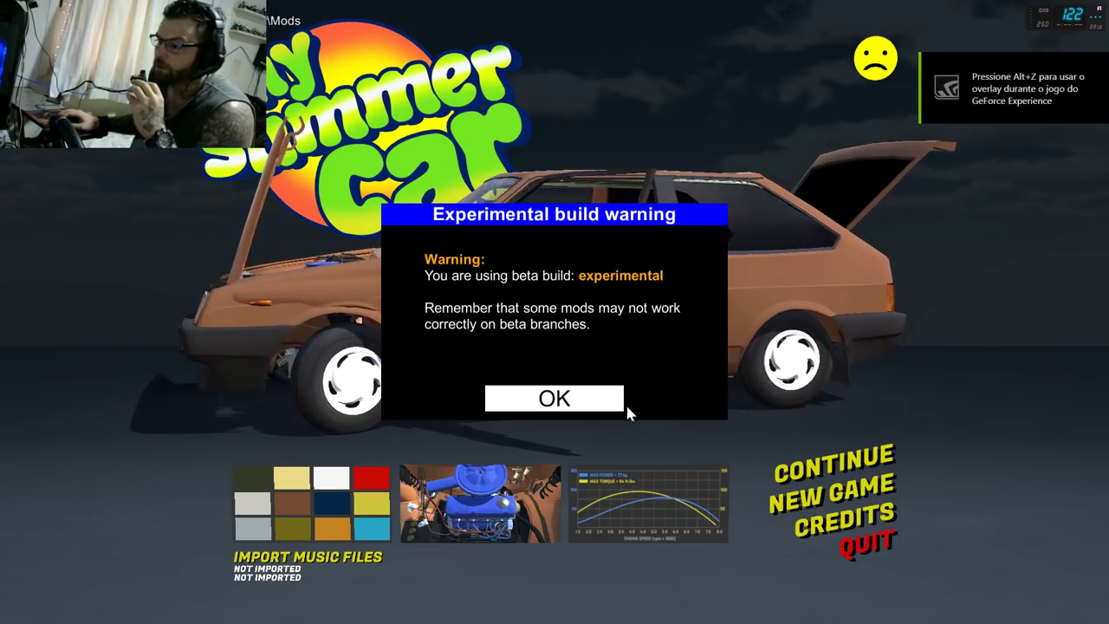
click(622, 407)
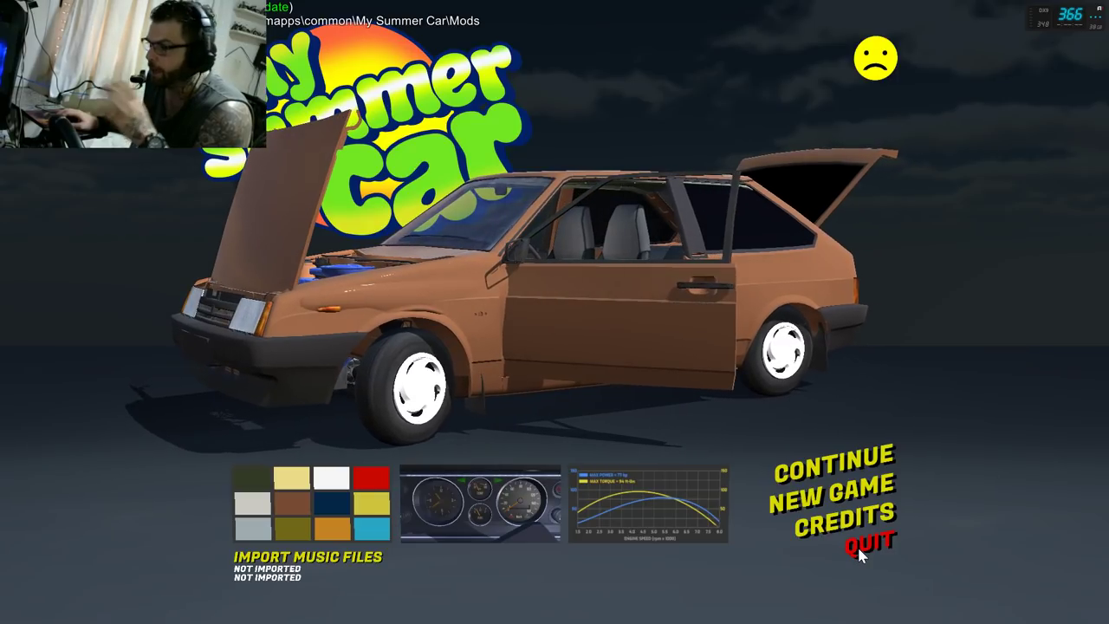
click(857, 544)
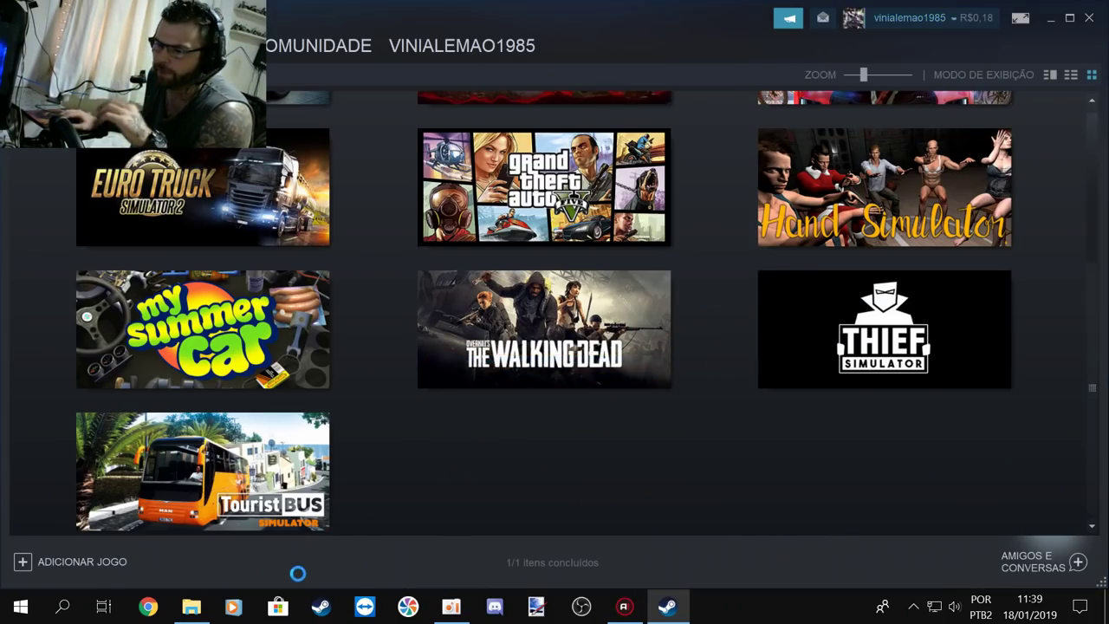
Step: Switch to Chrome and check the YouTube notifications and the comments below the open video
click(164, 612)
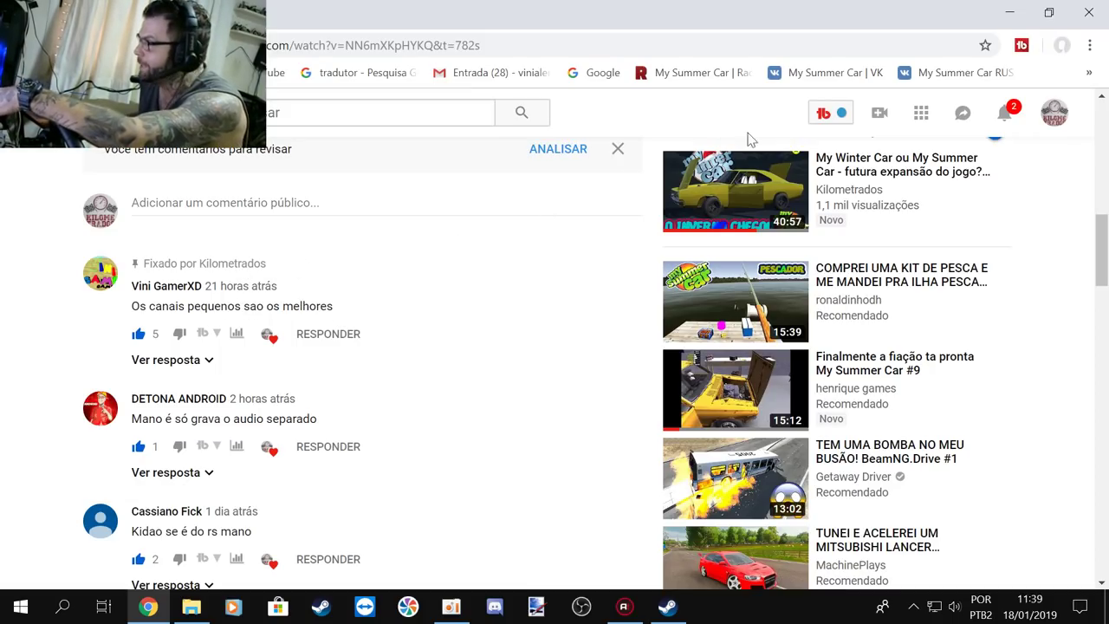
click(1005, 117)
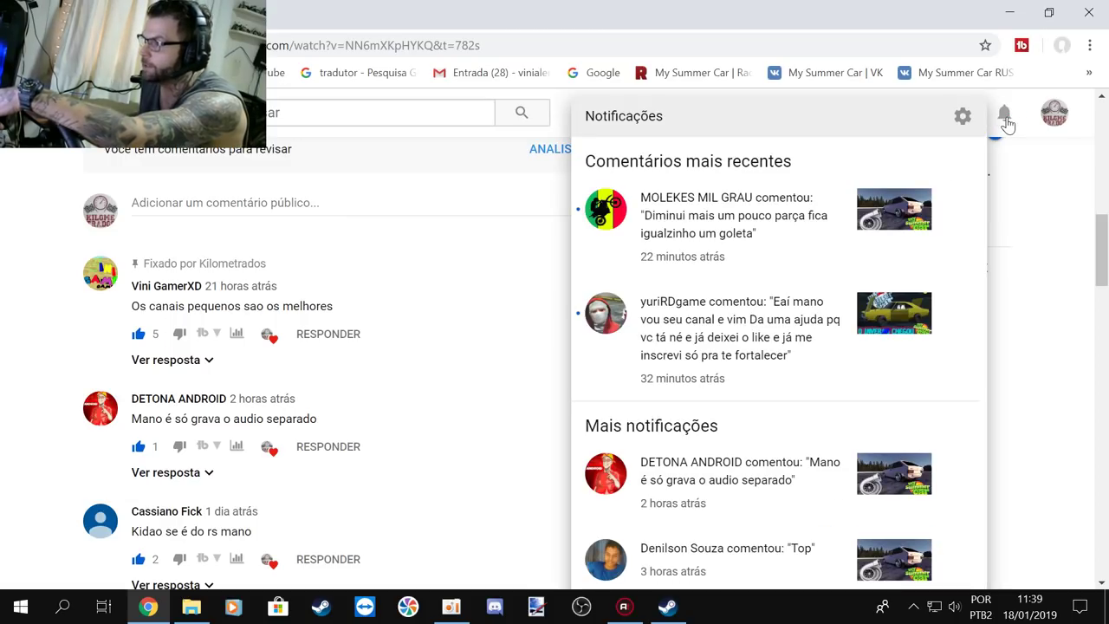
click(1005, 120)
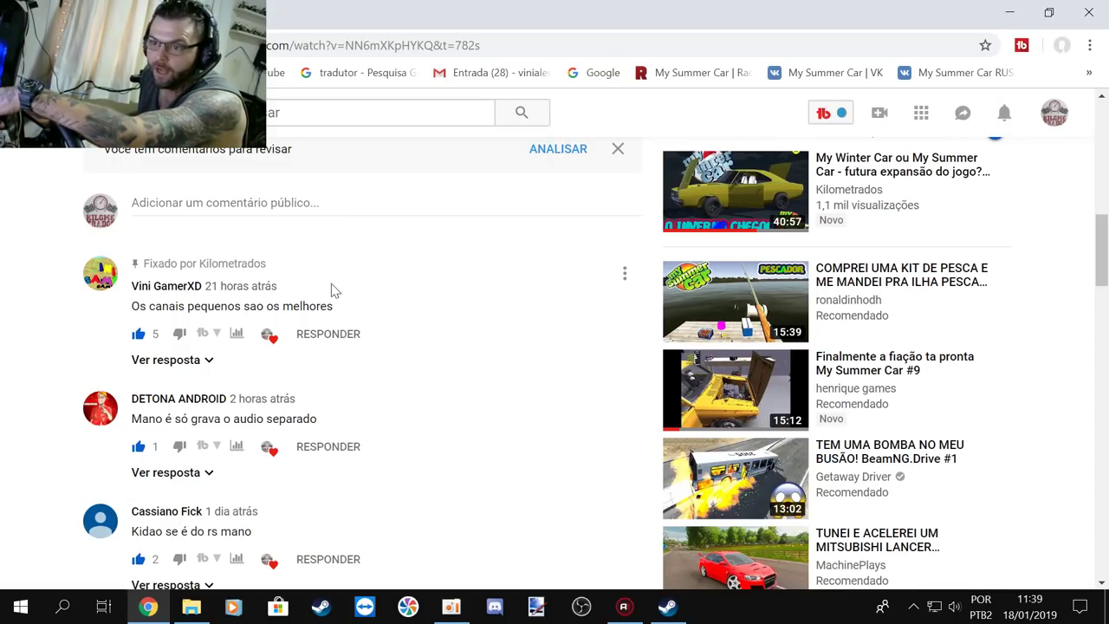
scroll(334, 291, down, 1)
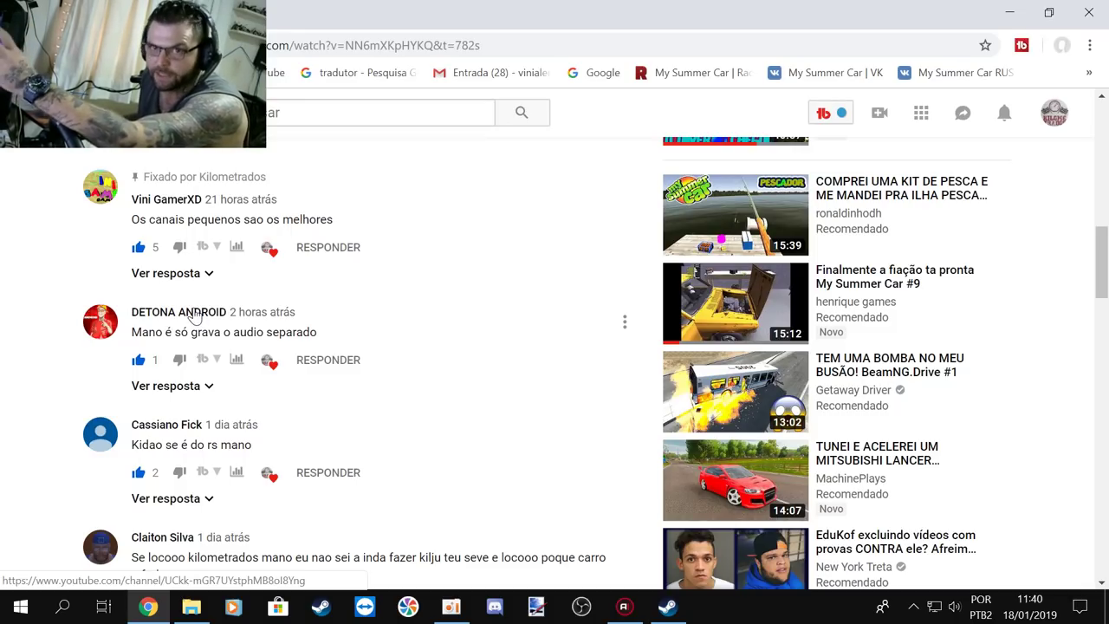
Step: Switch to File Explorer, check the contents of the Rodas Golf folder in Downloads, and go back to Downloads
click(192, 606)
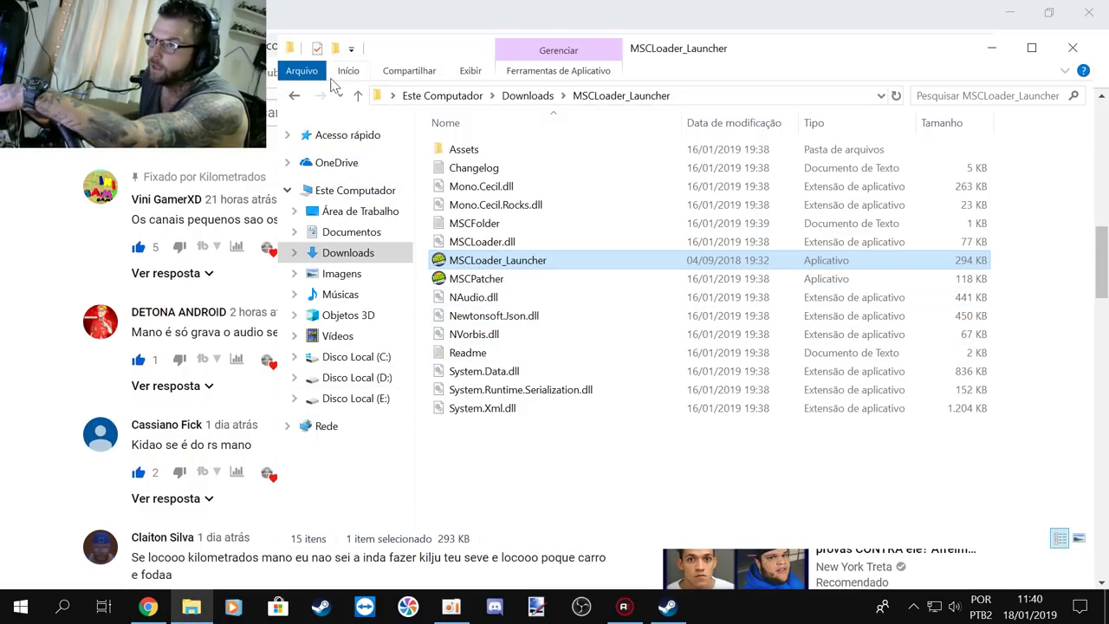
click(360, 96)
click(359, 95)
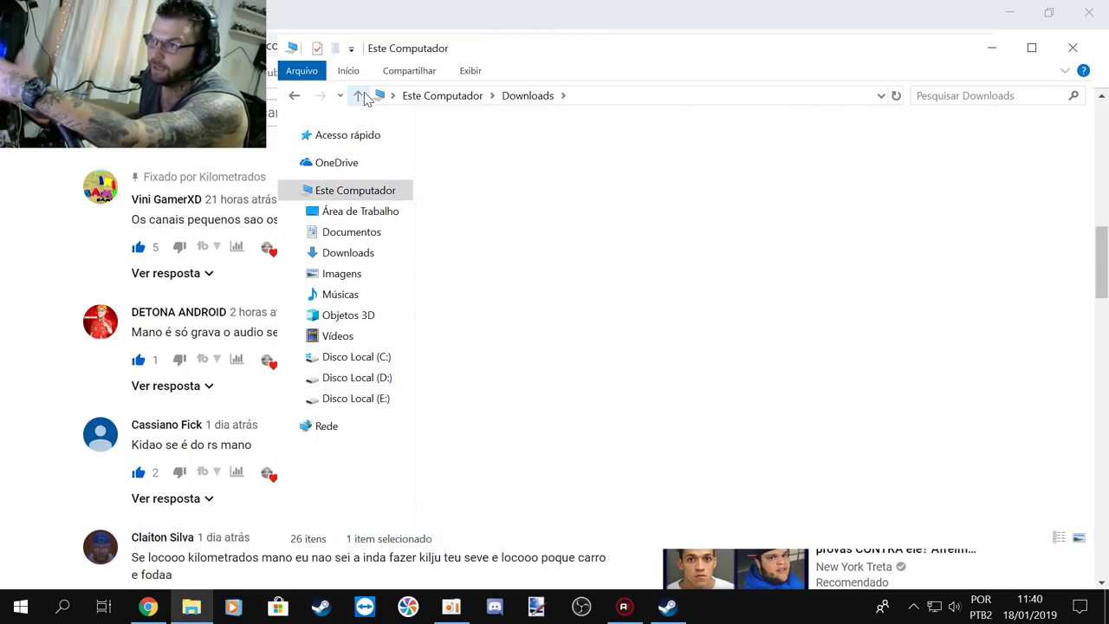
click(362, 252)
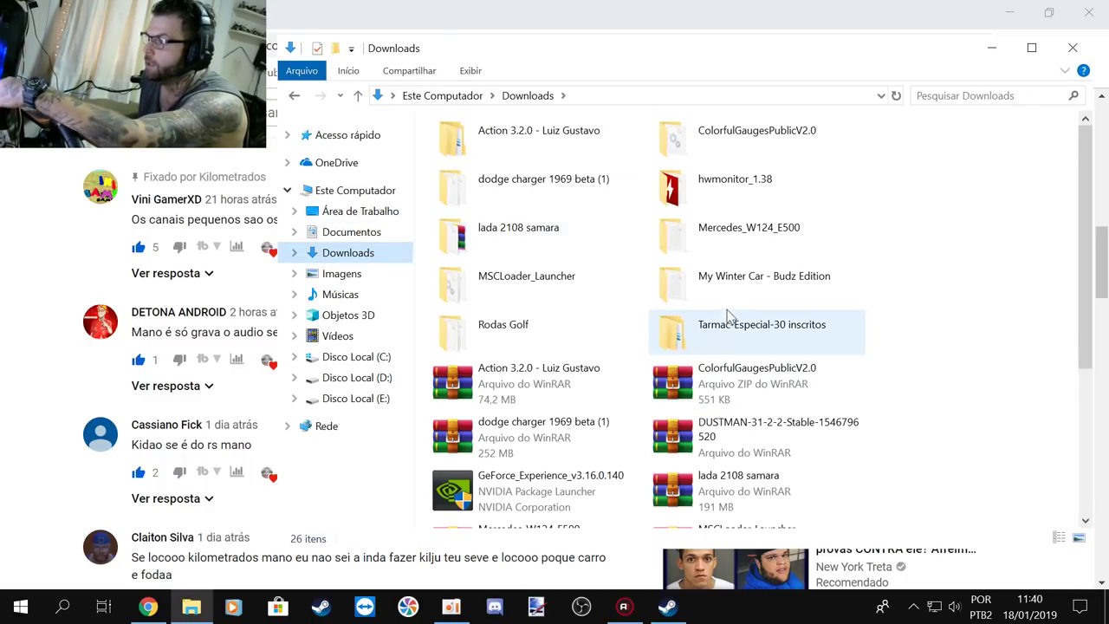
double_click(571, 326)
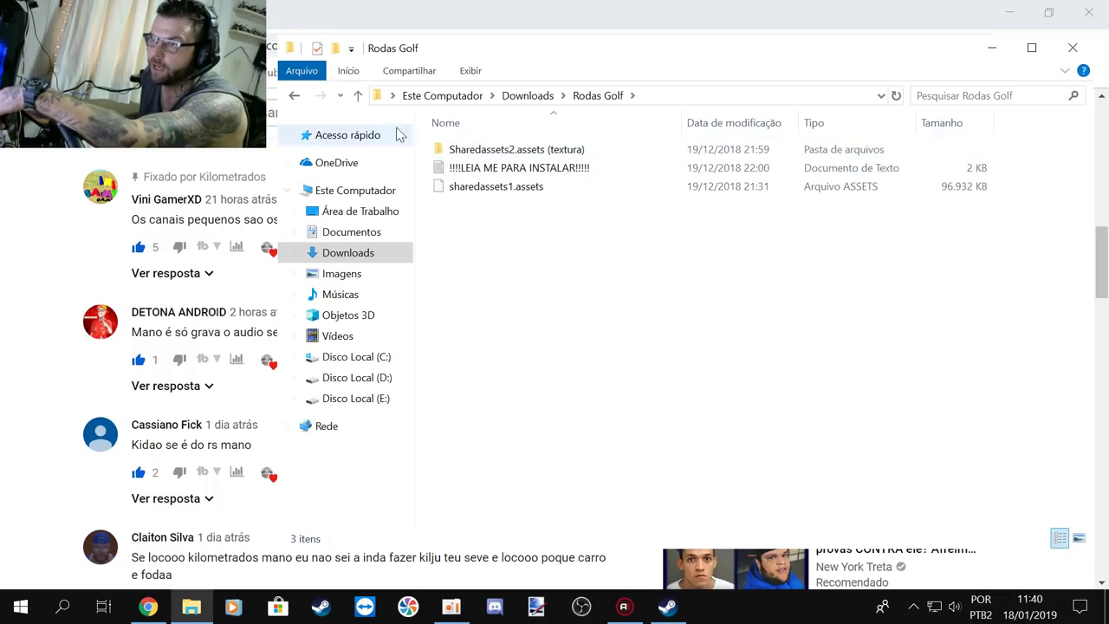
click(357, 96)
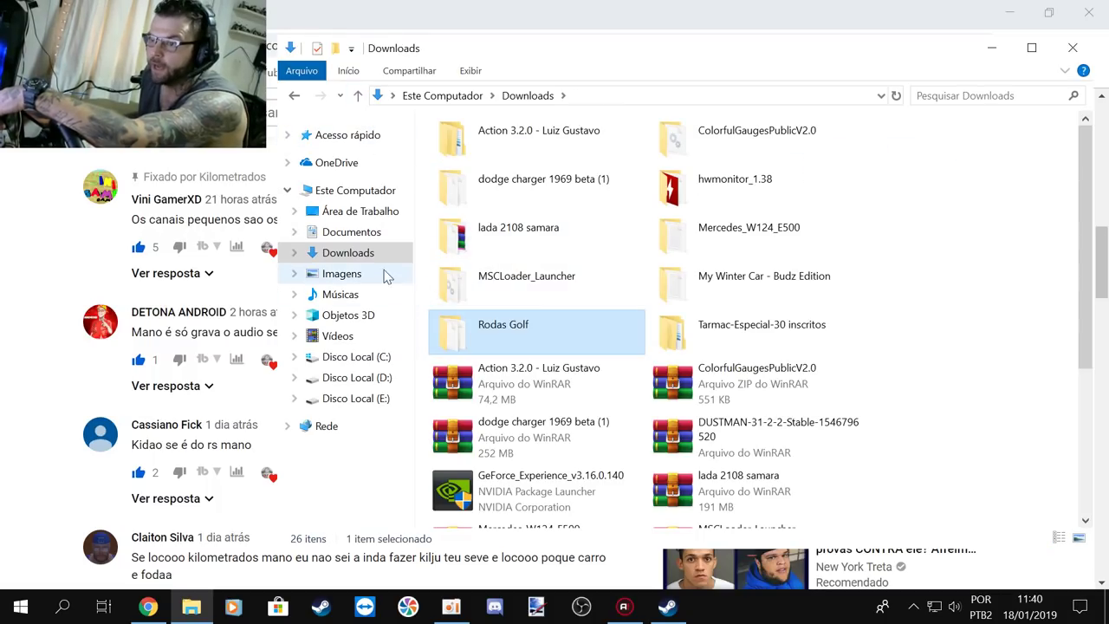
Step: Open the My Summer Car folder under C:, Arquivos de Programas (x86), Steam, steamapps, common
click(360, 356)
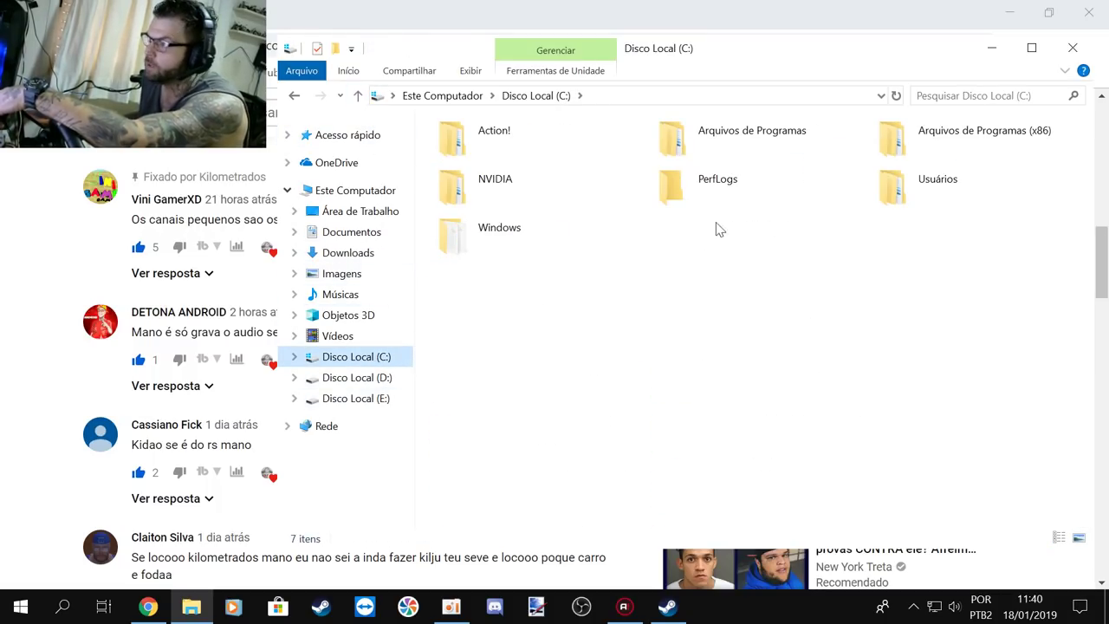
double_click(919, 149)
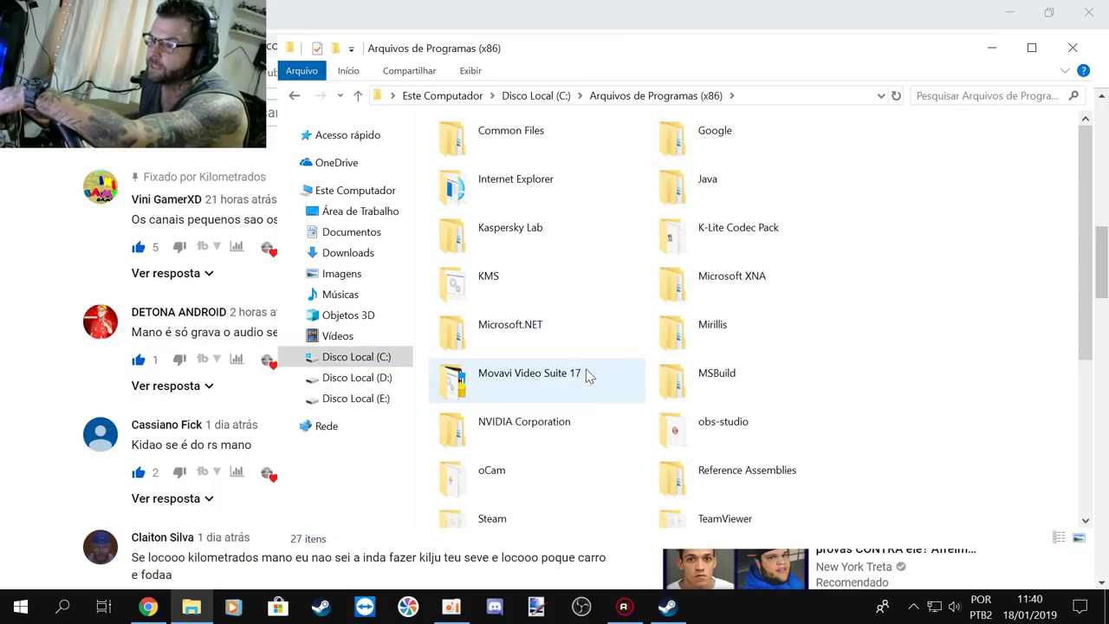
scroll(630, 338, down, 3)
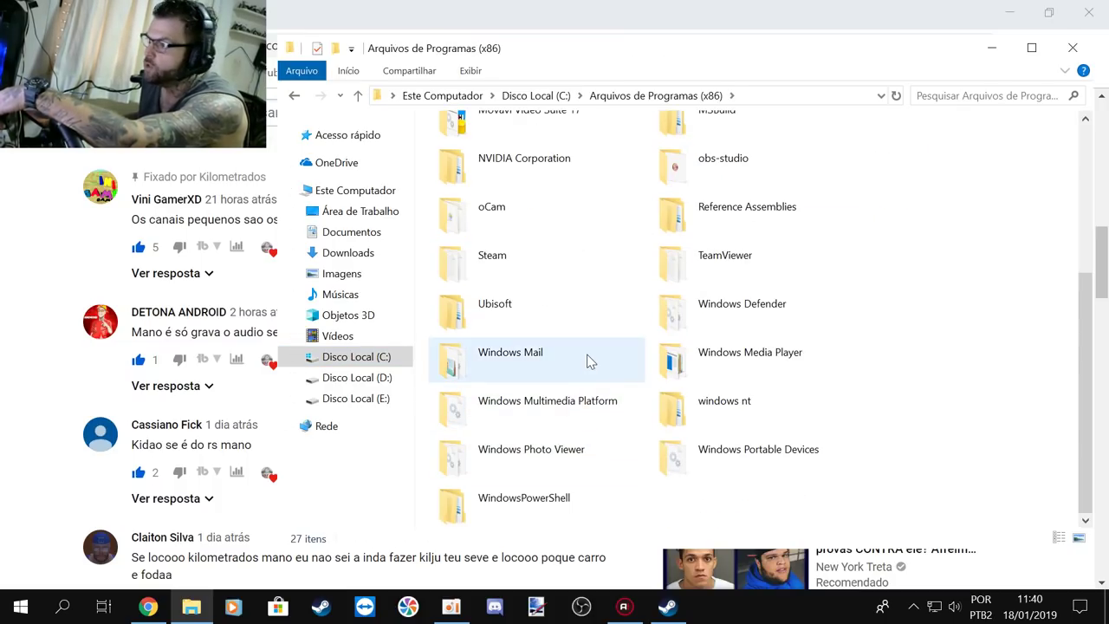
scroll(607, 347, up, 3)
scroll(607, 203, down, 3)
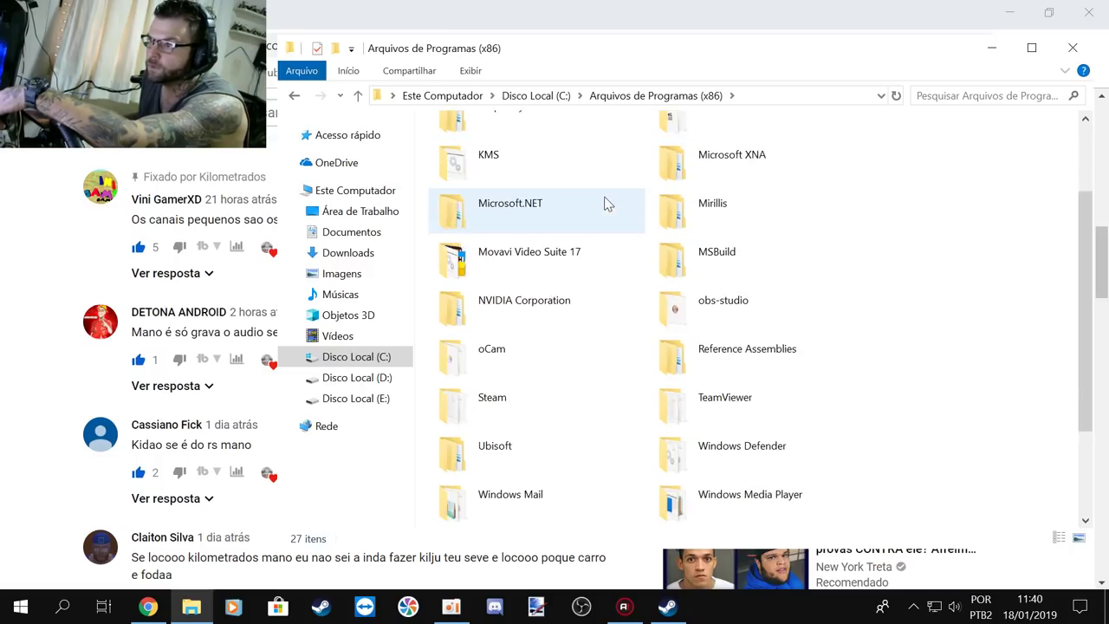
double_click(564, 279)
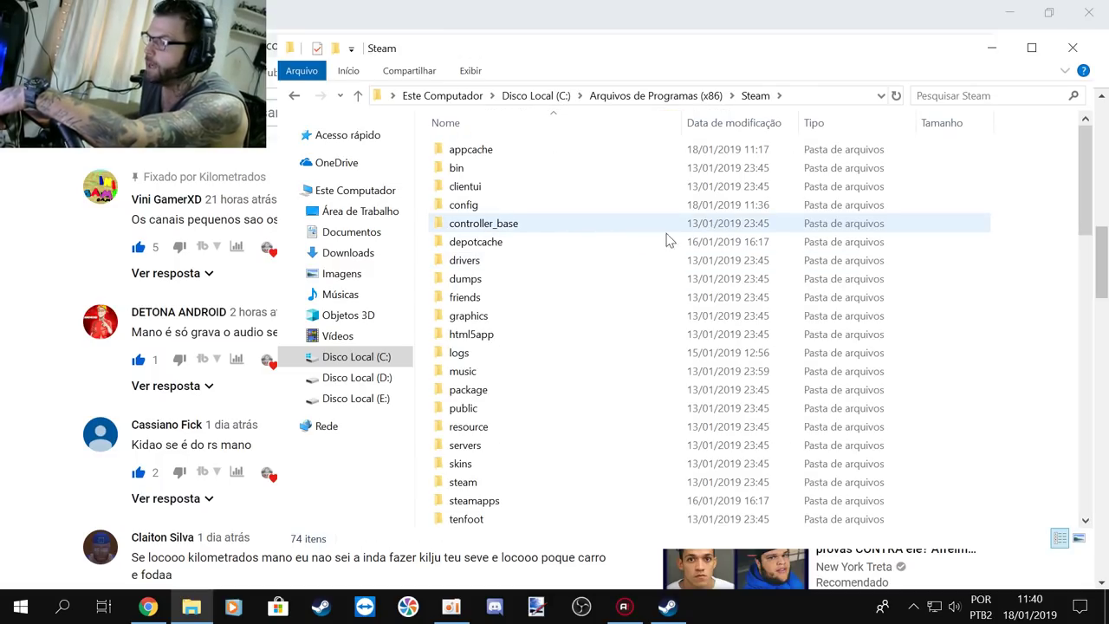
double_click(599, 502)
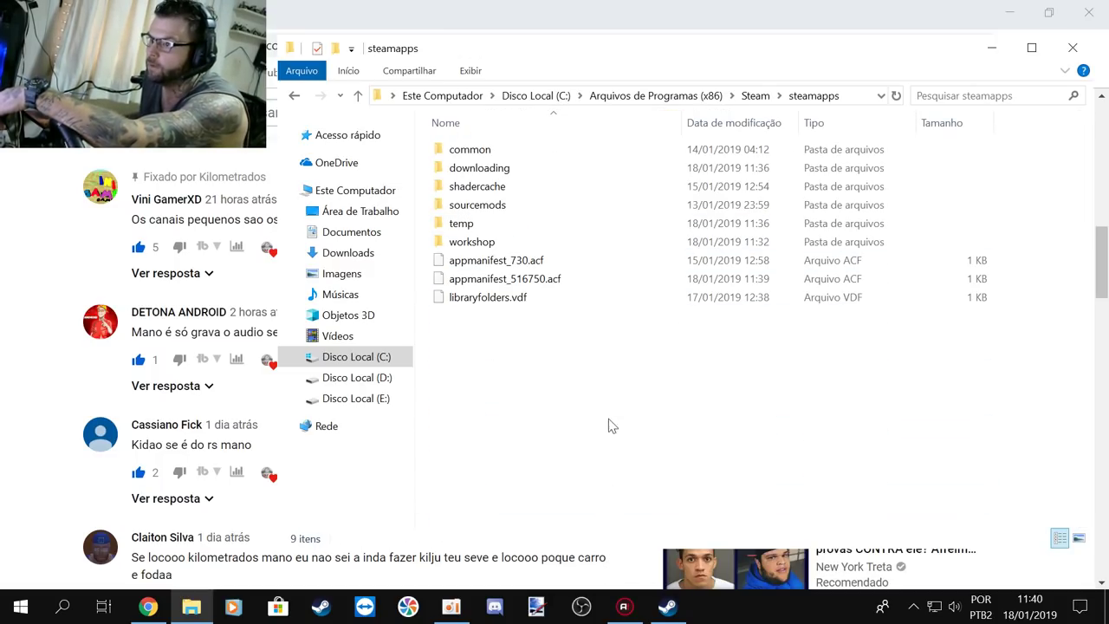
double_click(572, 153)
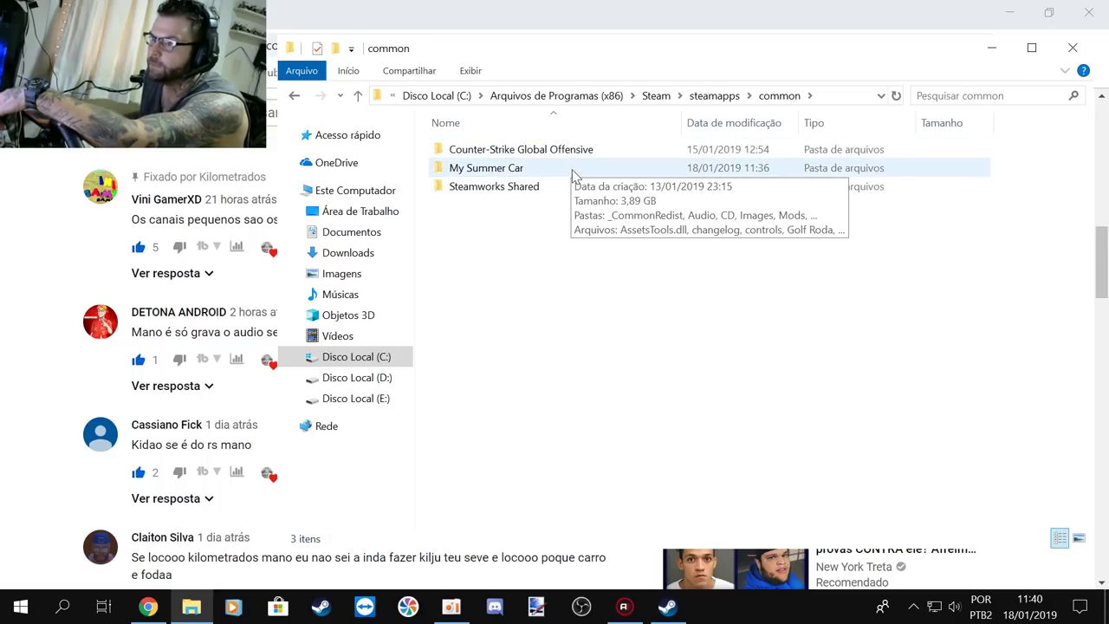
double_click(572, 169)
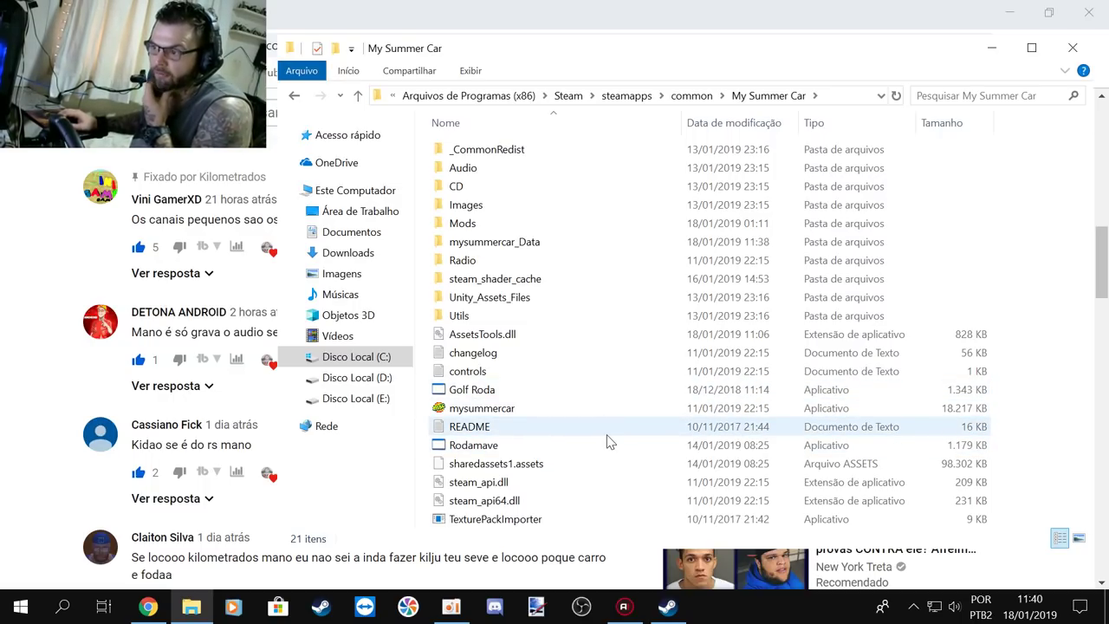
Step: Open the Rodamave mod installer to view its setup page, and return to the game folder to select Golf Roda
double_click(571, 451)
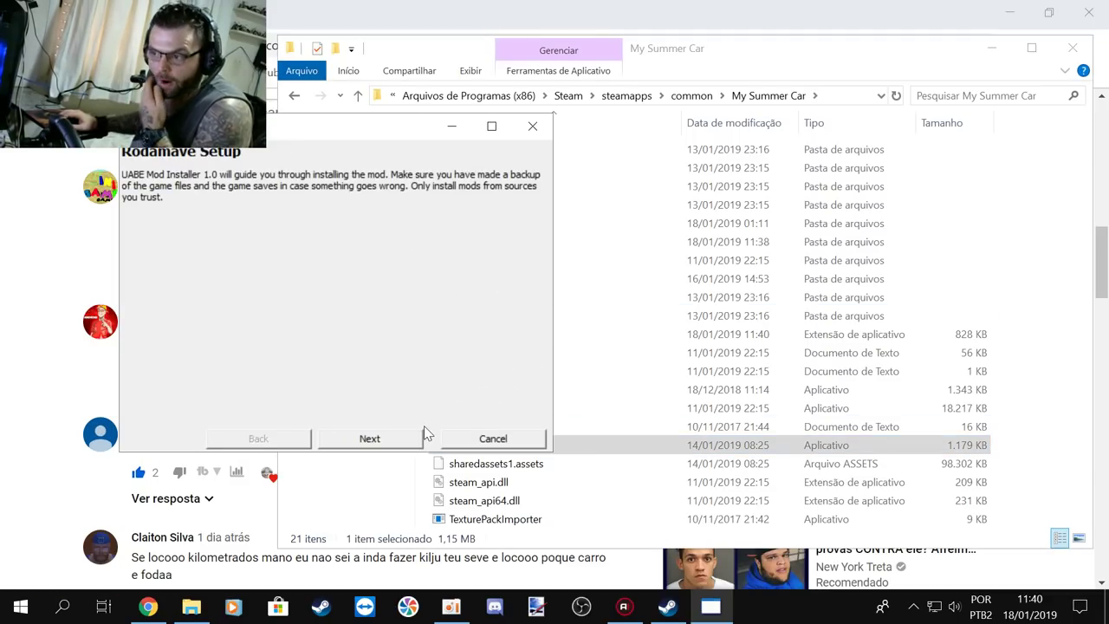
click(640, 352)
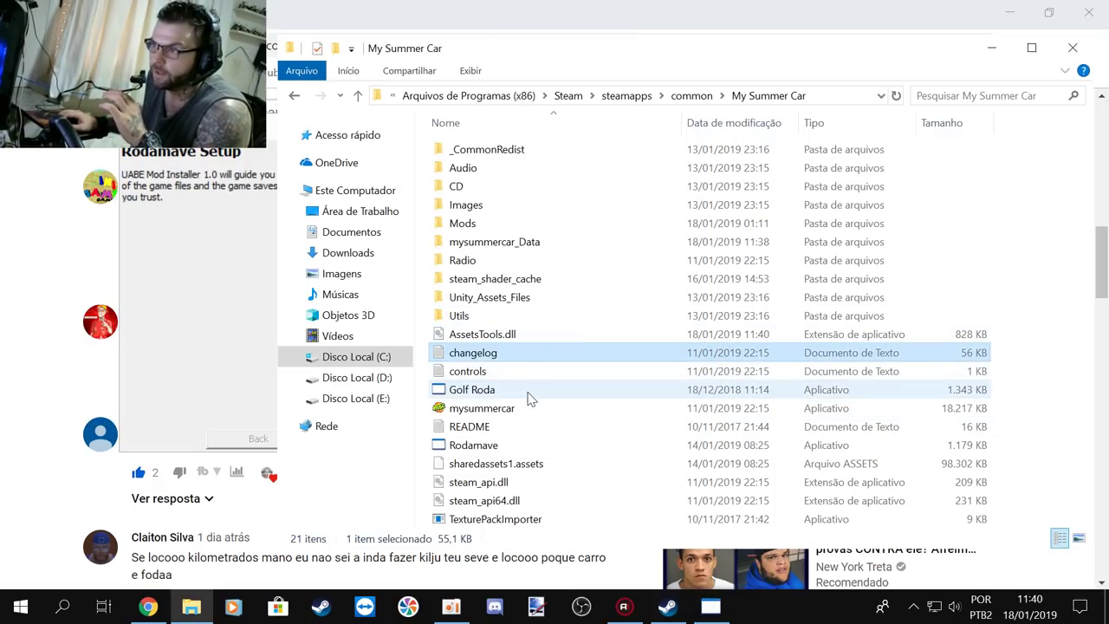
click(478, 396)
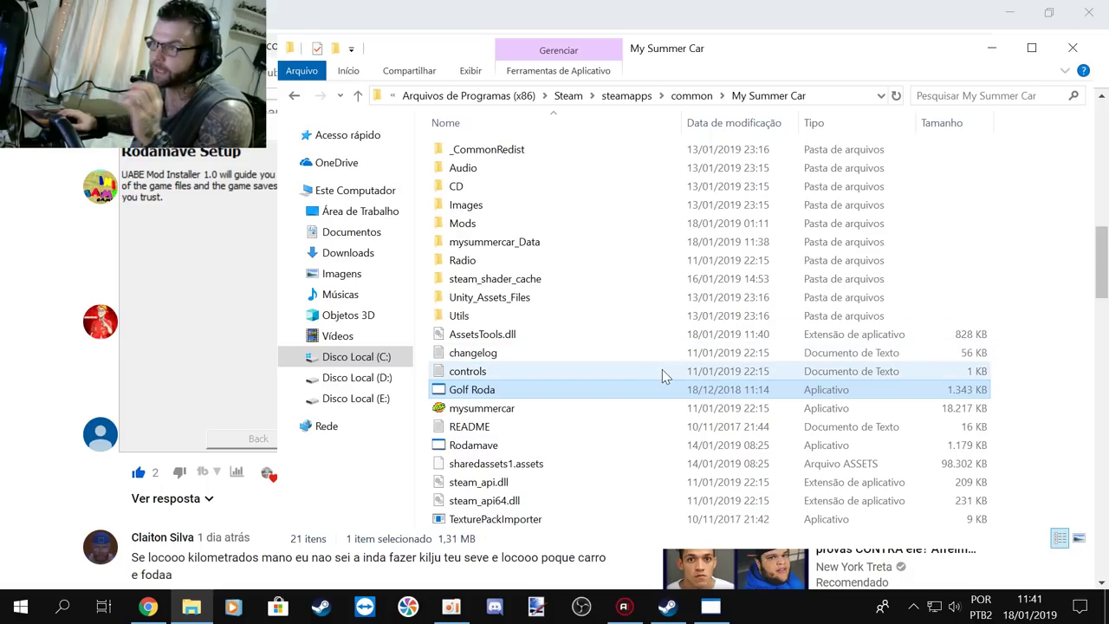
Step: Browse the Unity_Assets_Files folder and examine the texture files in the textures folder nested inside sharedassets3
double_click(609, 299)
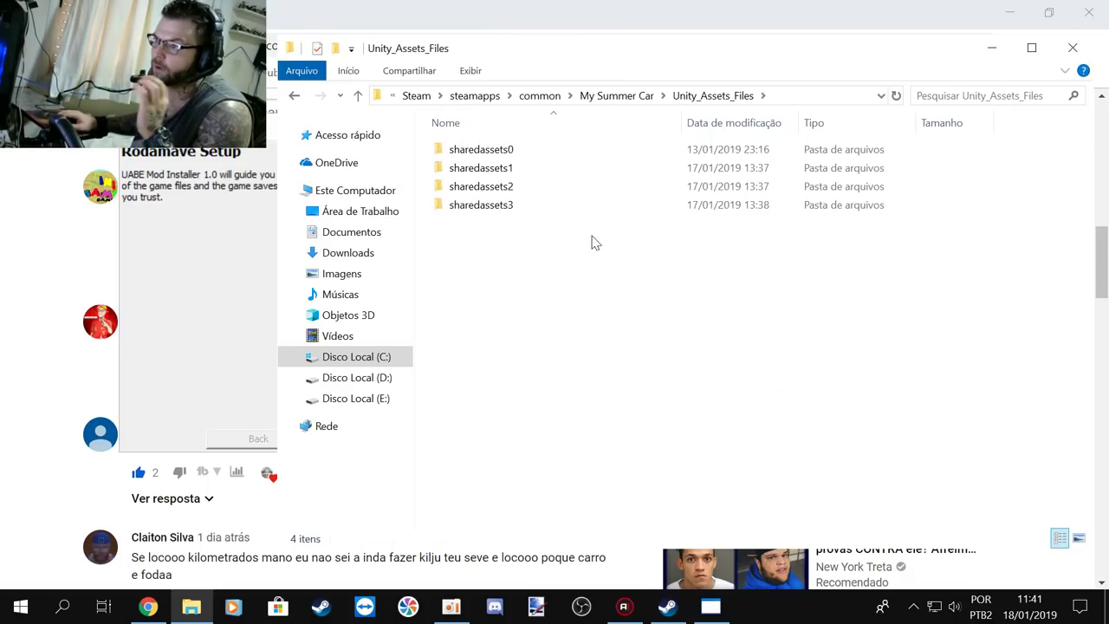
double_click(572, 195)
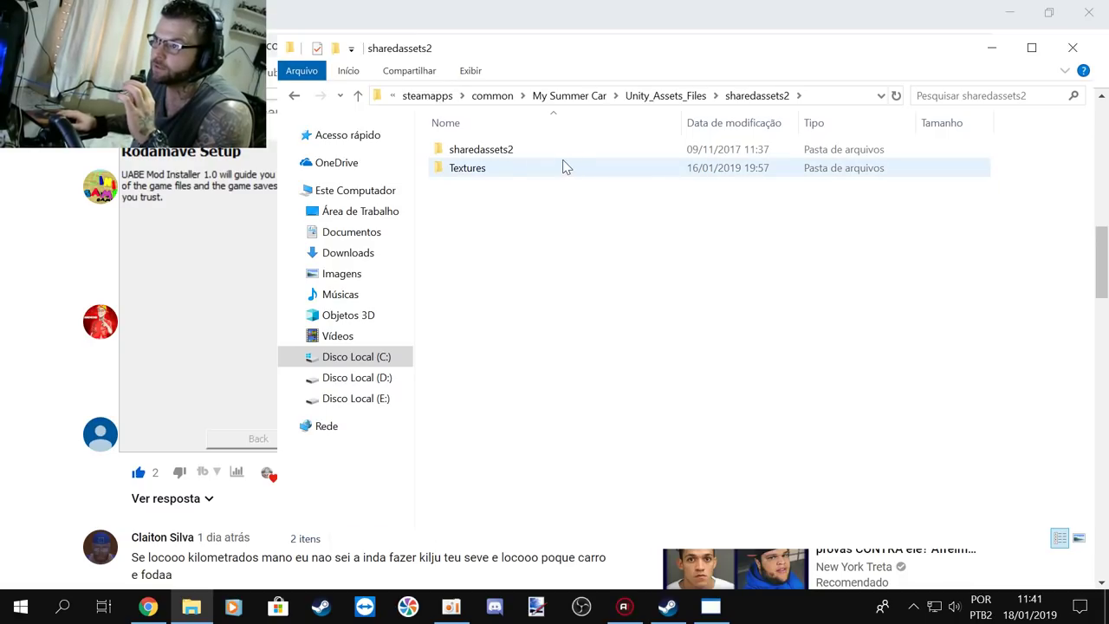
key(BackSpace)
key(BackSpace)
double_click(562, 305)
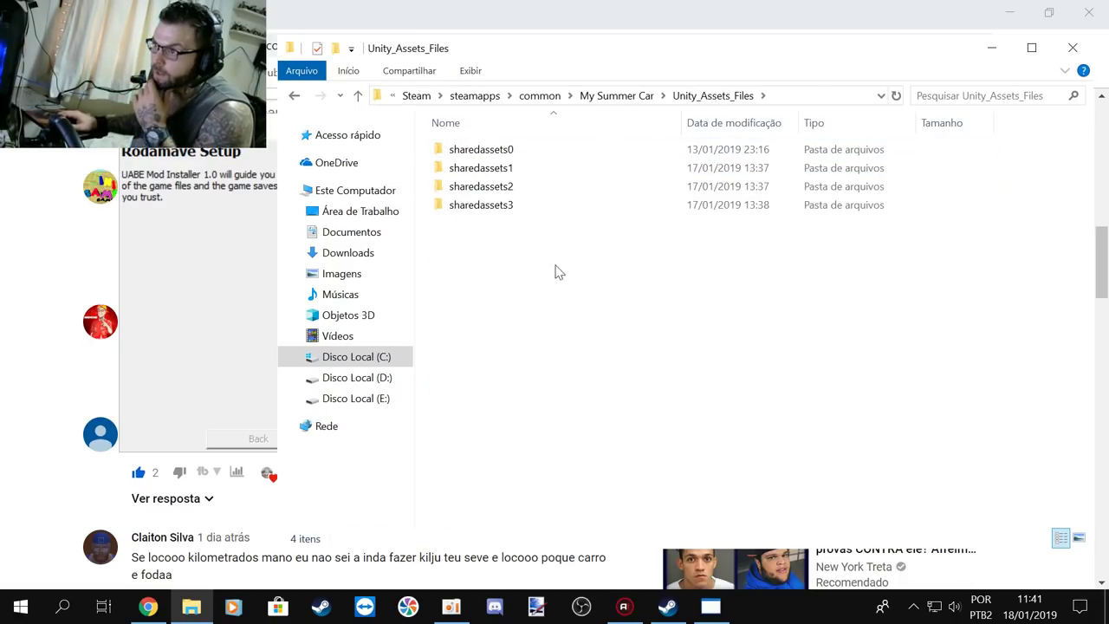
double_click(547, 208)
double_click(520, 150)
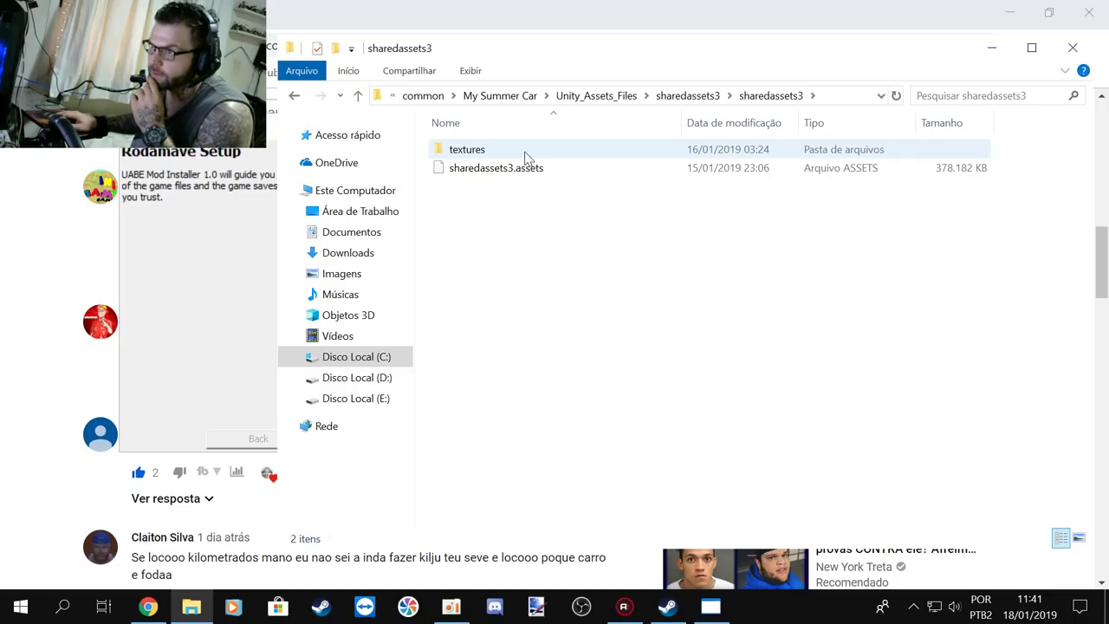
double_click(522, 153)
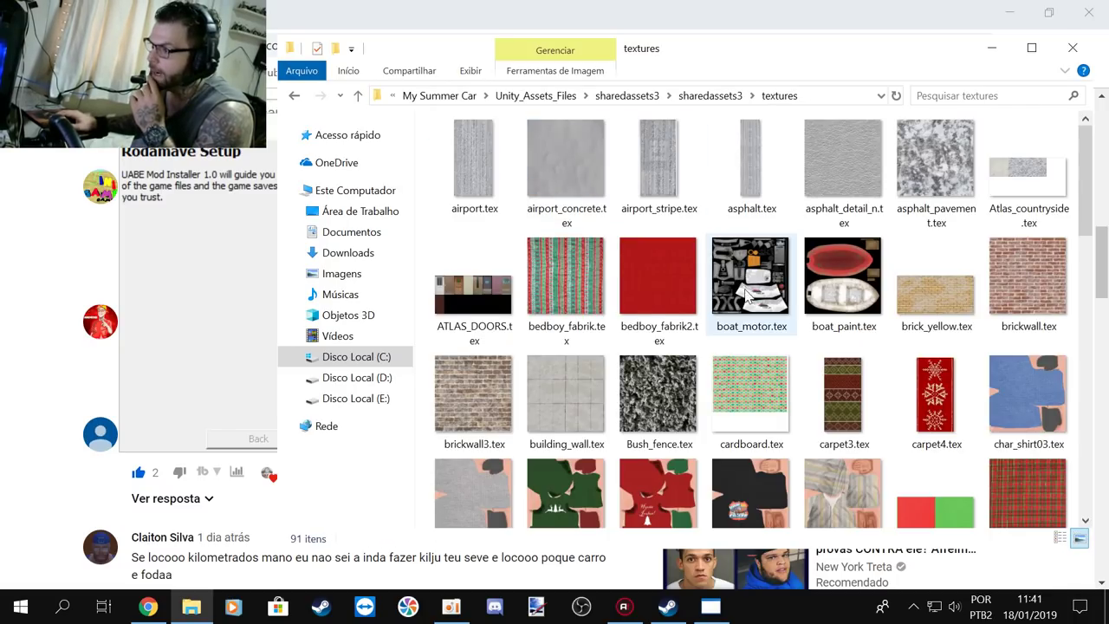
scroll(749, 295, down, 10)
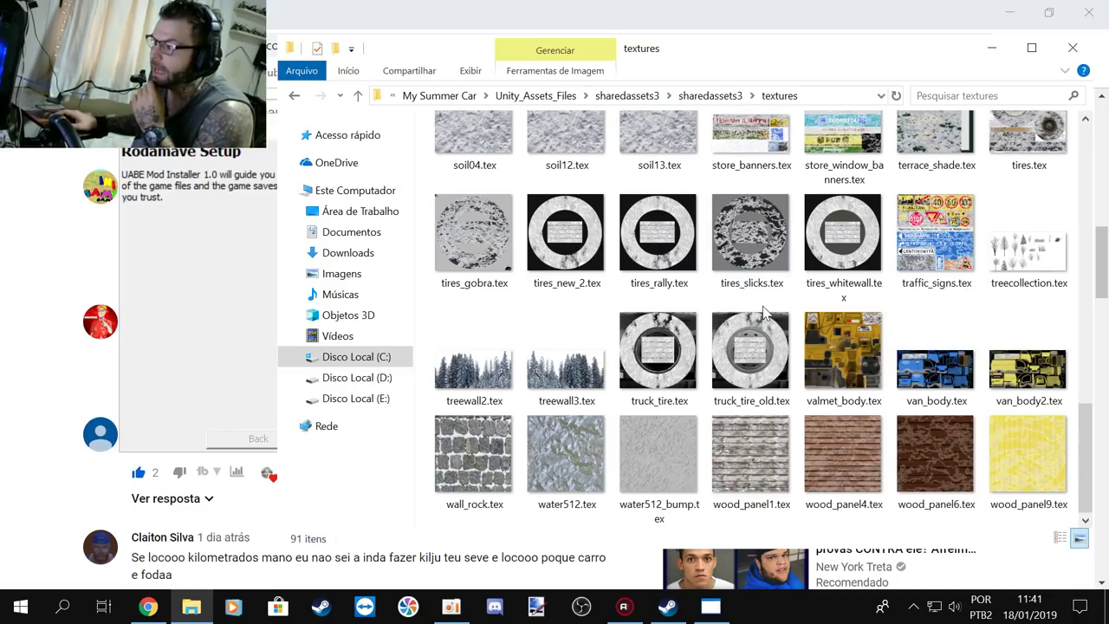
scroll(758, 310, up, 10)
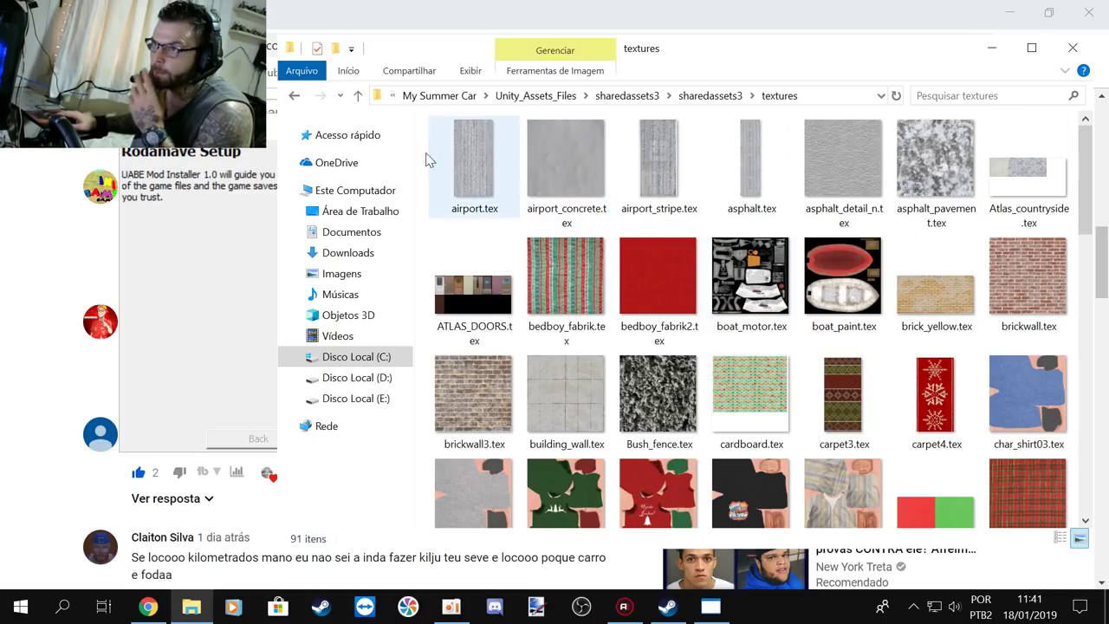
Step: Check the texture files in the Textures folder of sharedassets2, and return to the My Summer Car folder
click(362, 100)
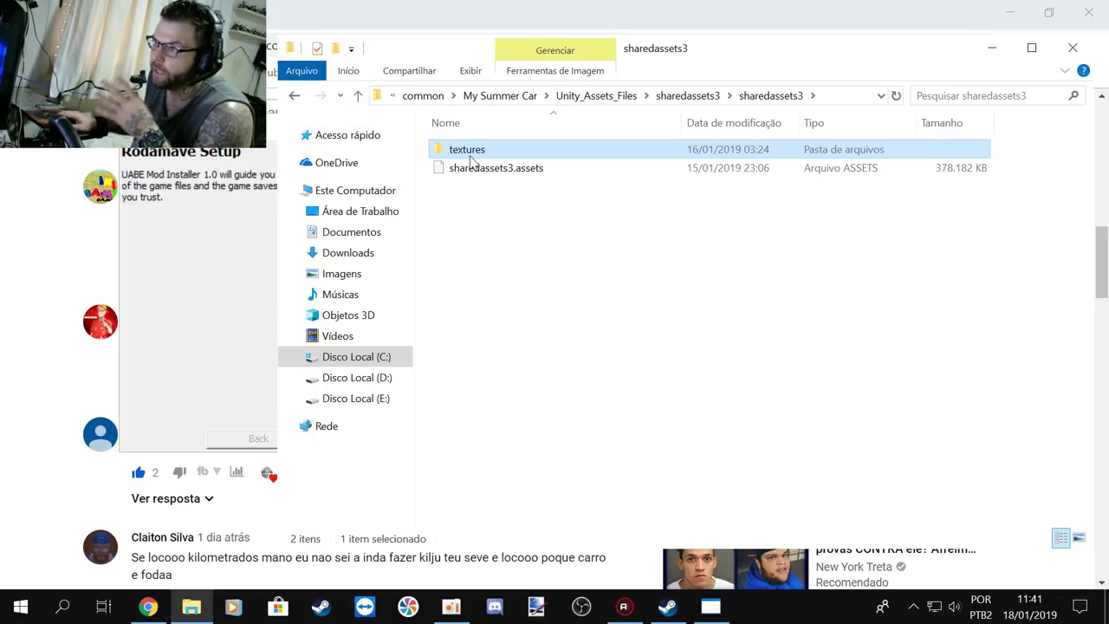
click(359, 102)
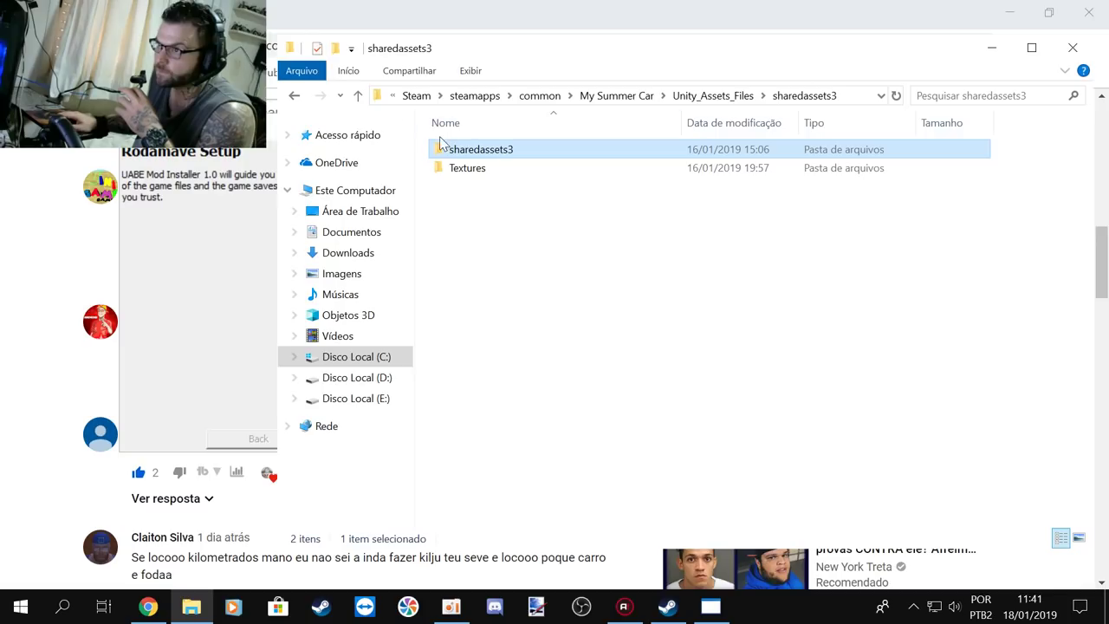
click(359, 101)
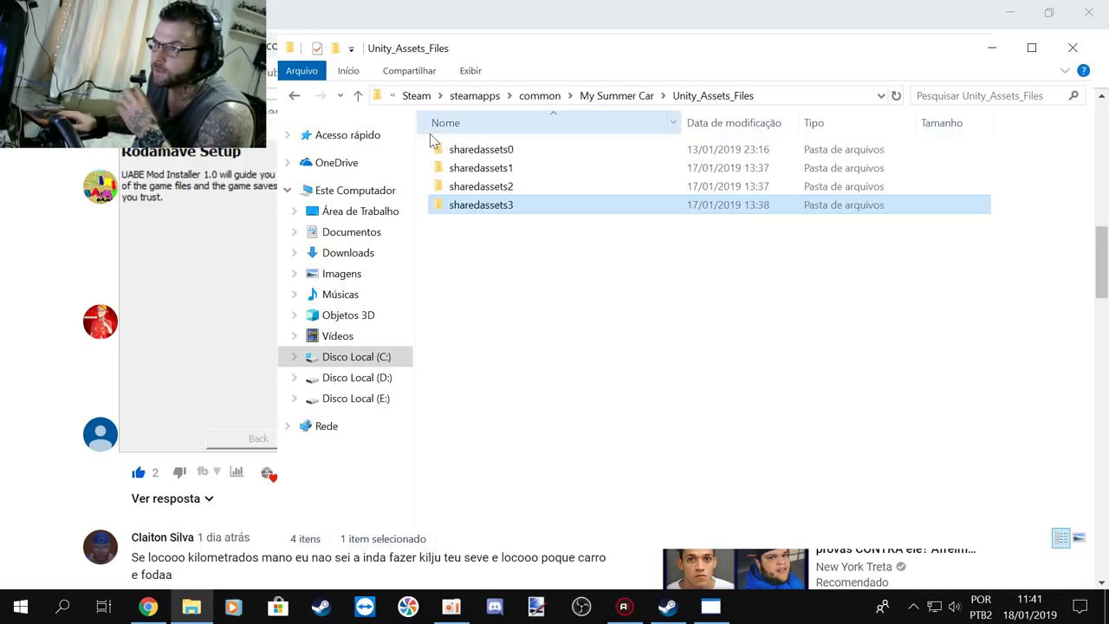
double_click(476, 185)
double_click(469, 170)
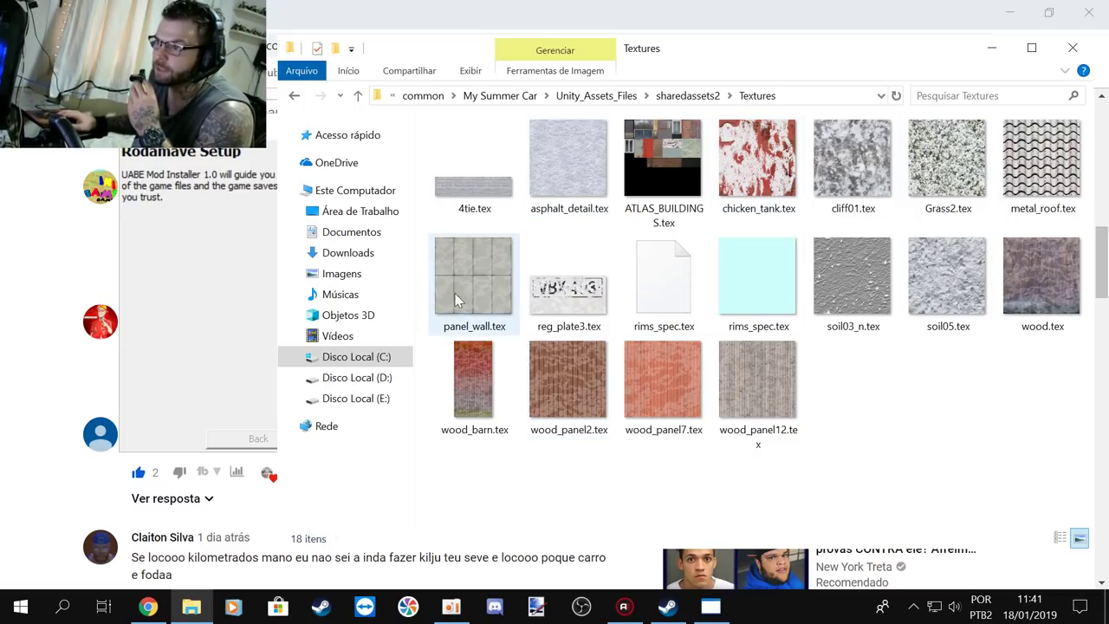
click(358, 96)
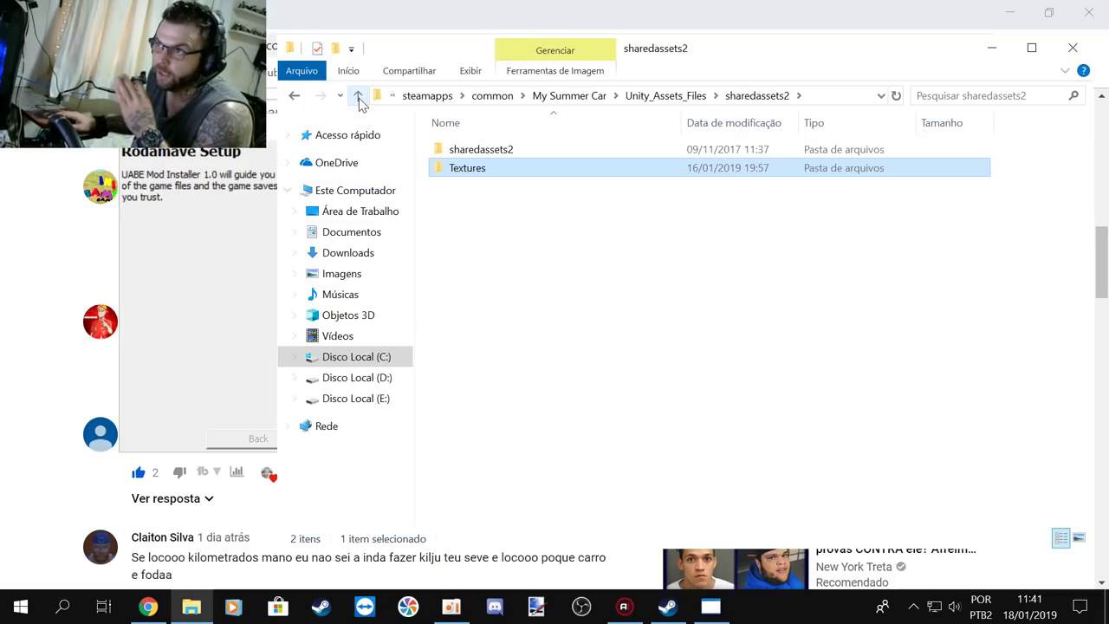
click(358, 96)
click(358, 97)
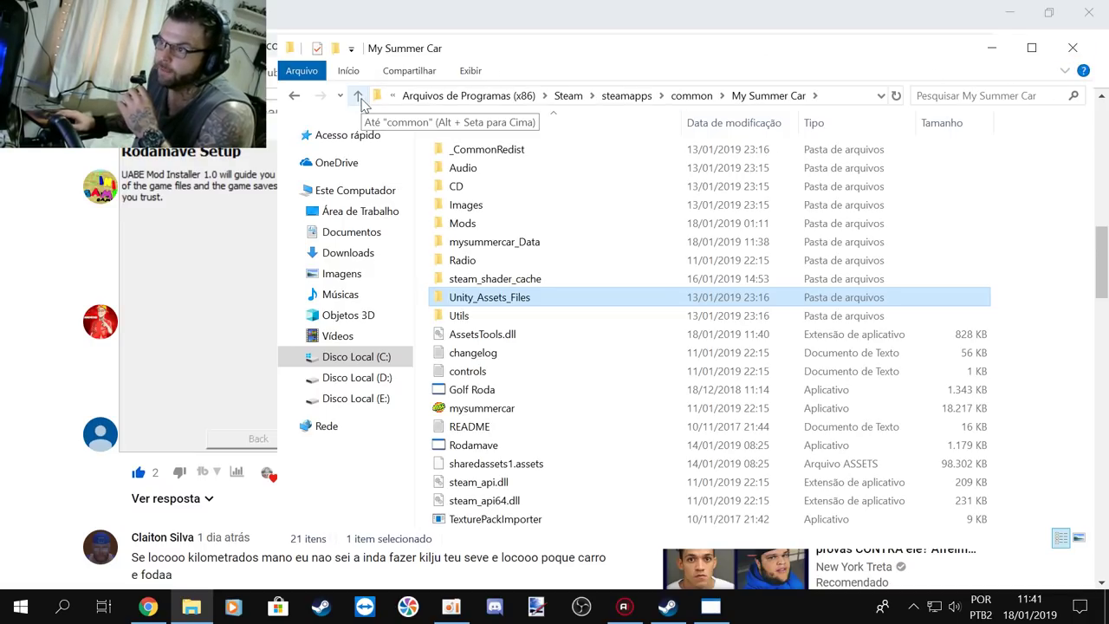
Step: Run the Rodamave installer from the game folder, install the wheel mod, and close the installer
double_click(510, 447)
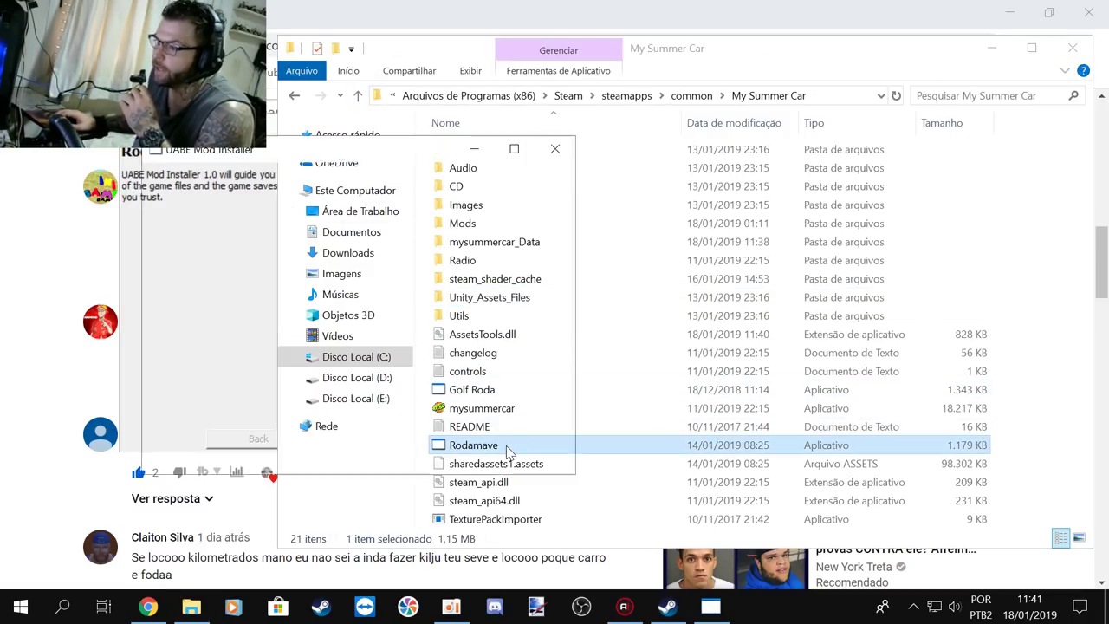
click(411, 468)
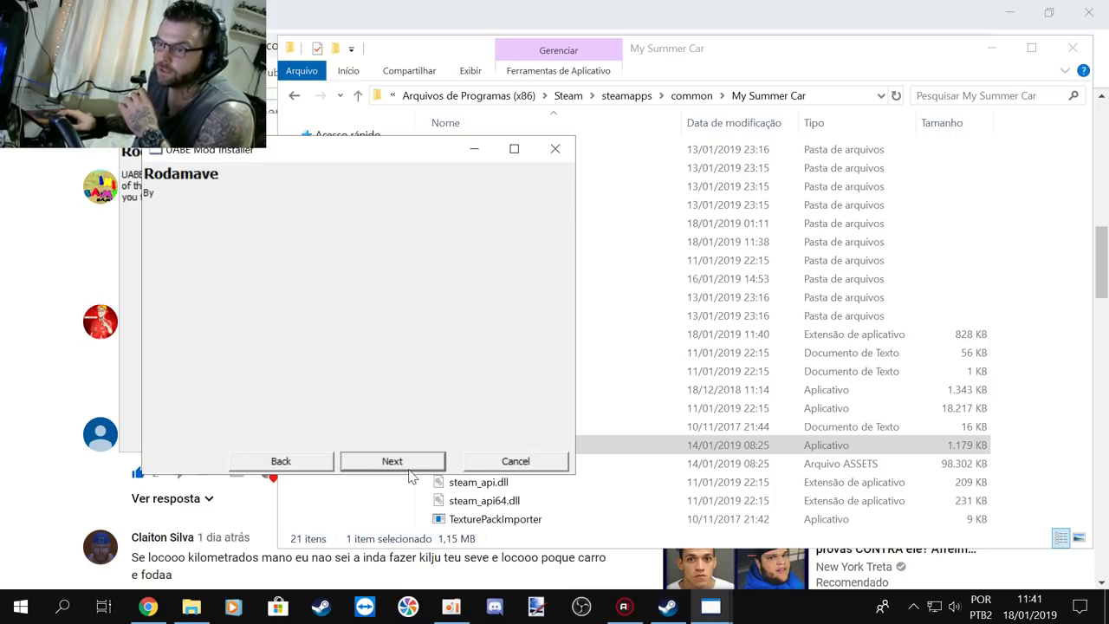
click(409, 468)
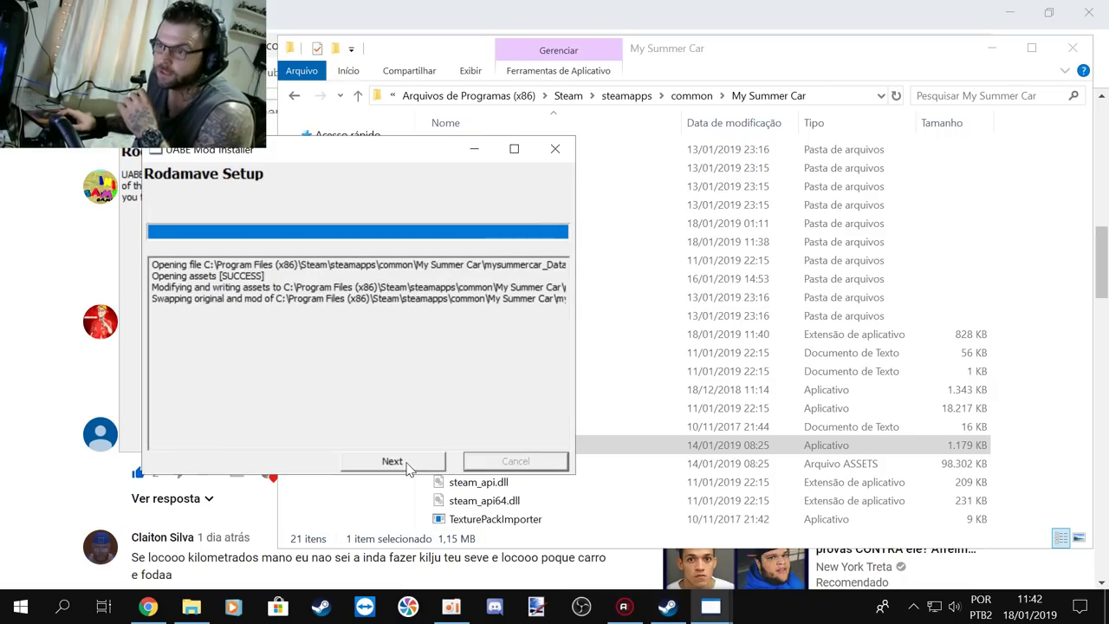
click(408, 462)
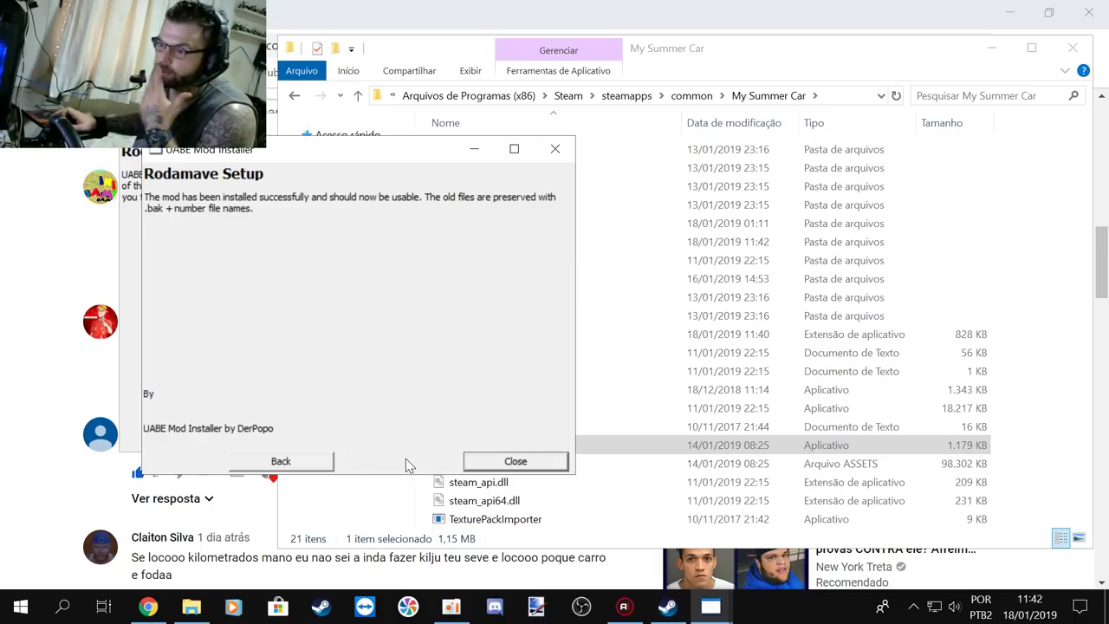
click(512, 462)
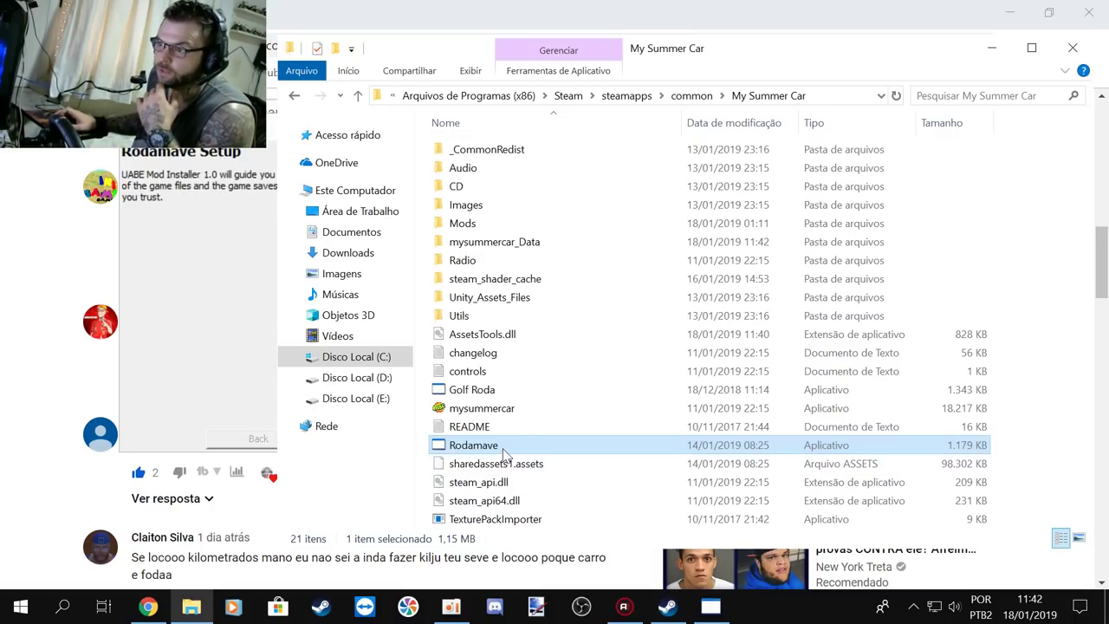
Step: Close the game folder window and cancel the leftover Rodamave installer, confirming the cancellation
click(1073, 49)
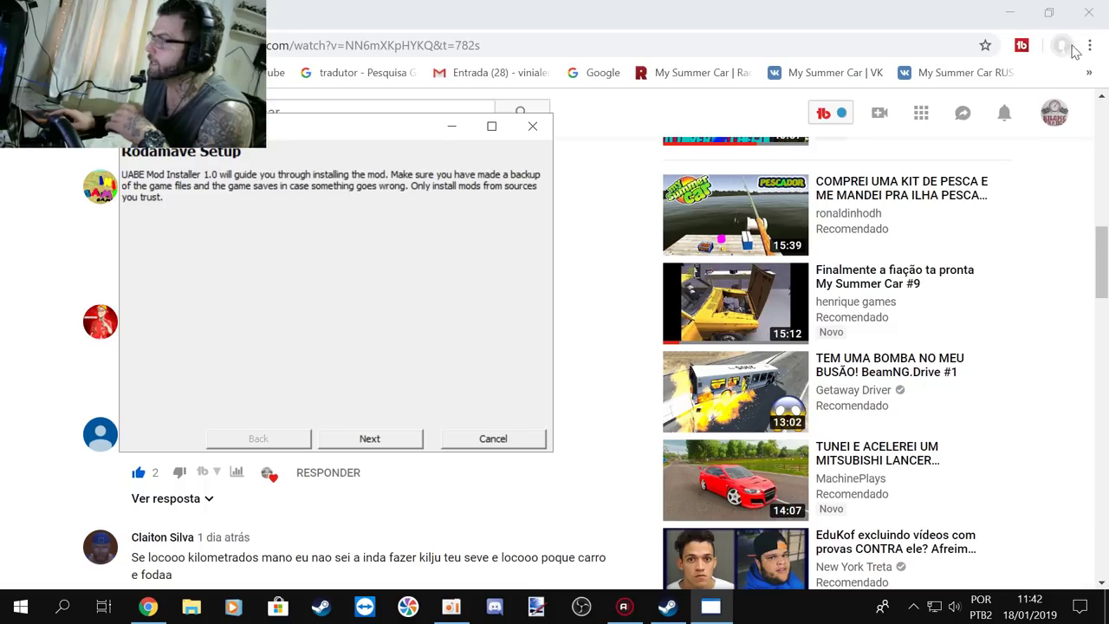
click(472, 441)
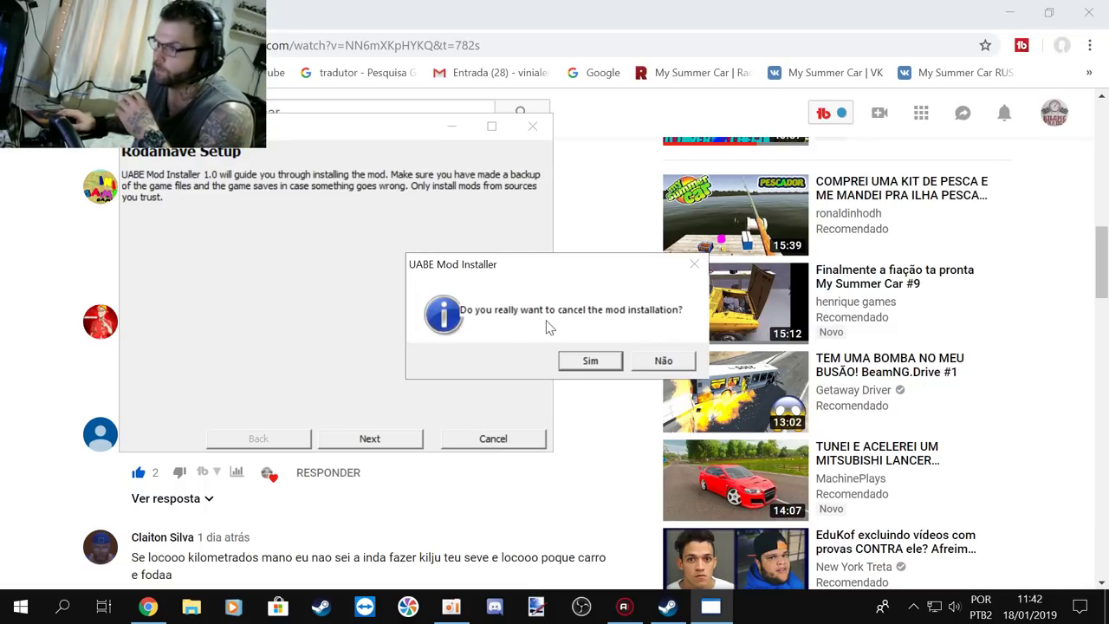
click(590, 361)
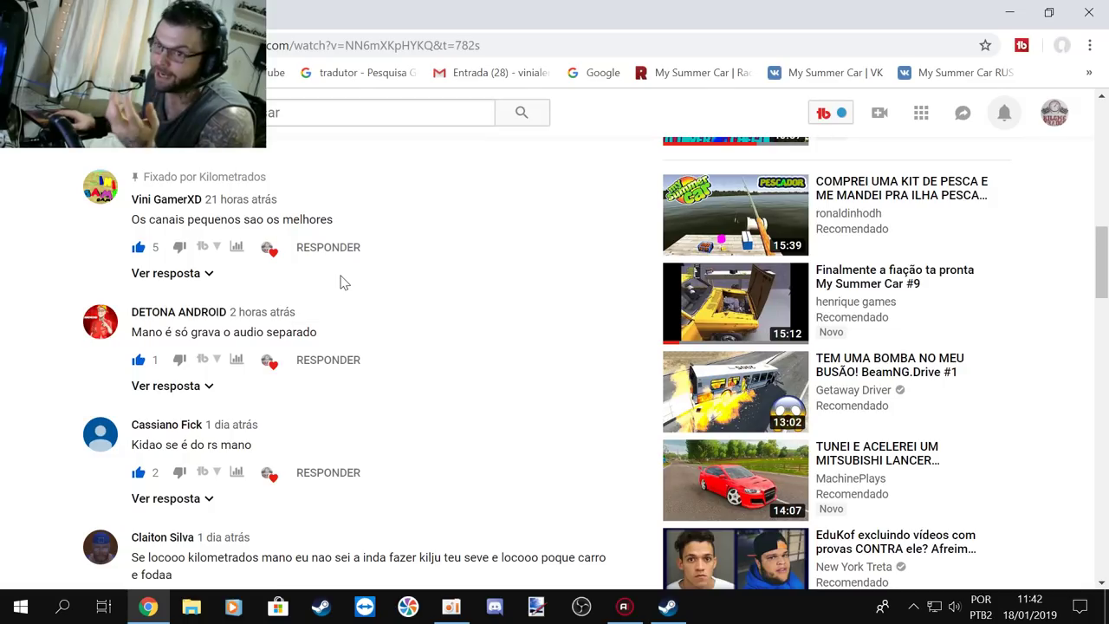
Step: Read through the viewer comments below the open YouTube video
scroll(341, 282, down, 1)
scroll(343, 282, down, 1)
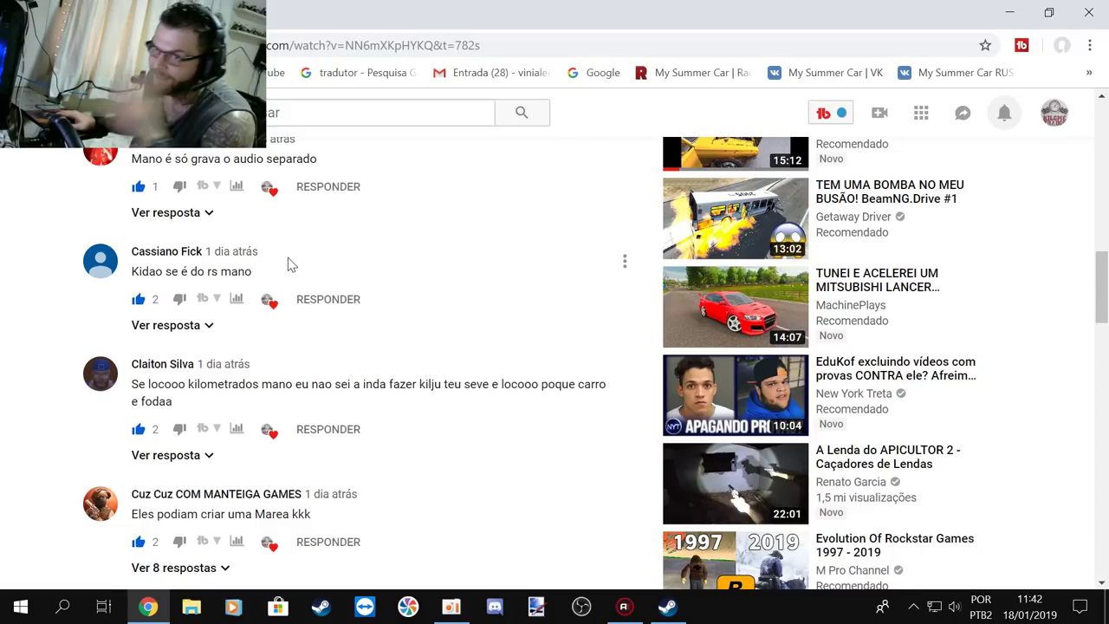
scroll(288, 258, up, 1)
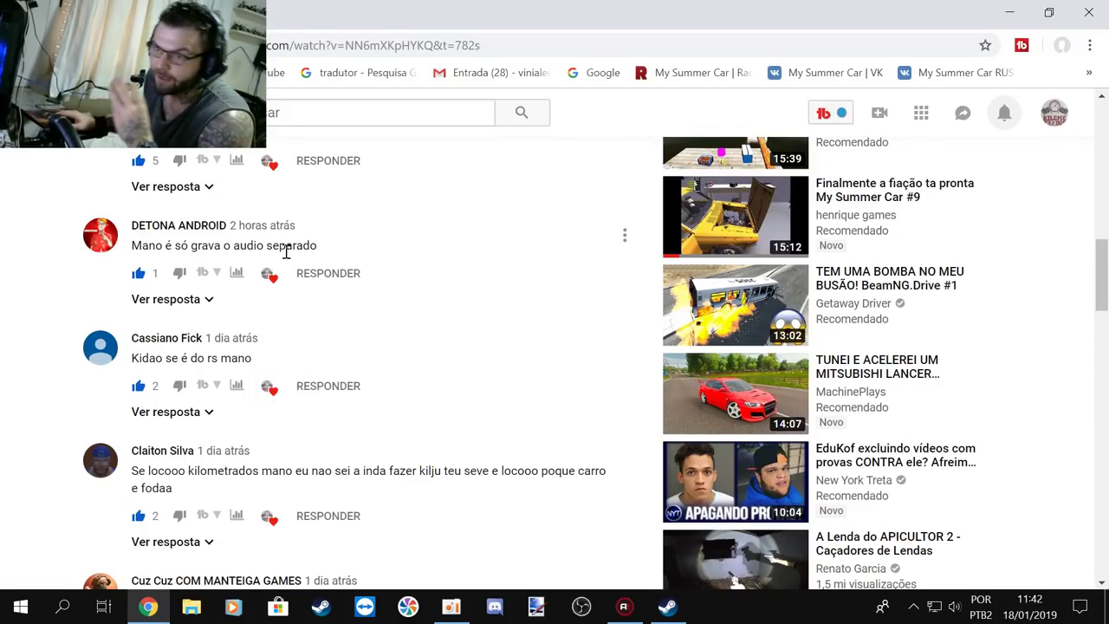
scroll(286, 252, down, 1)
scroll(289, 258, down, 1)
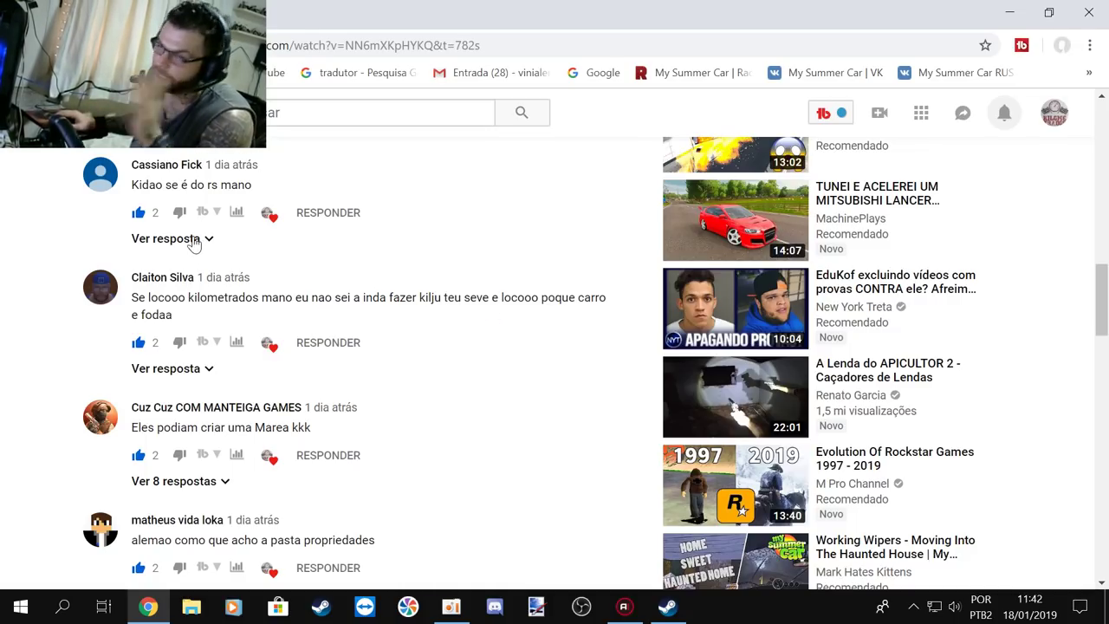
scroll(196, 265, down, 1)
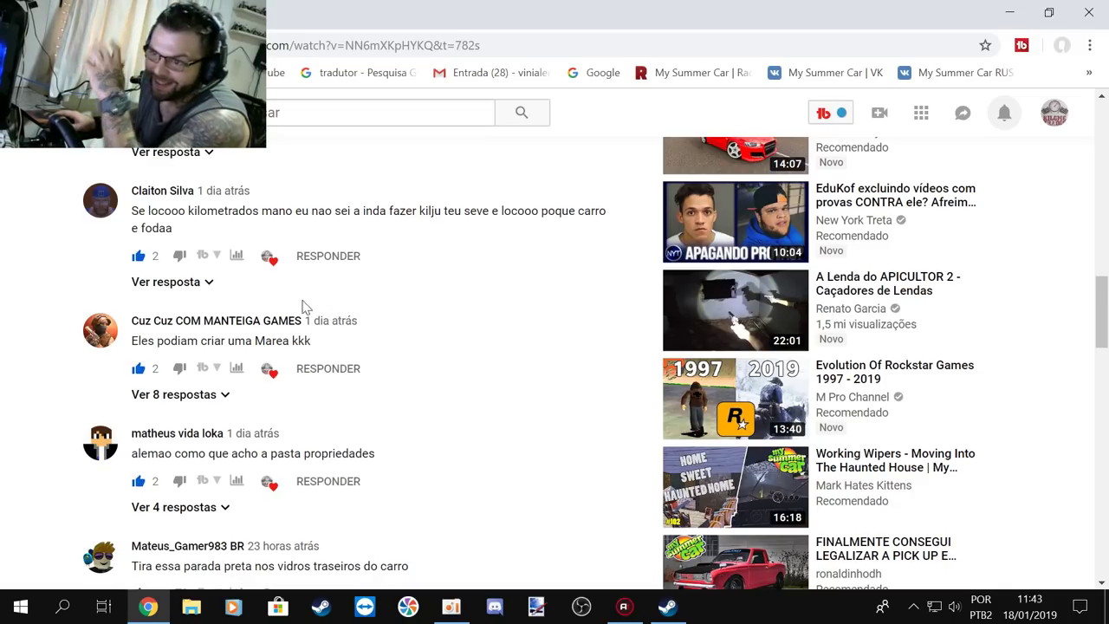
scroll(282, 302, down, 1)
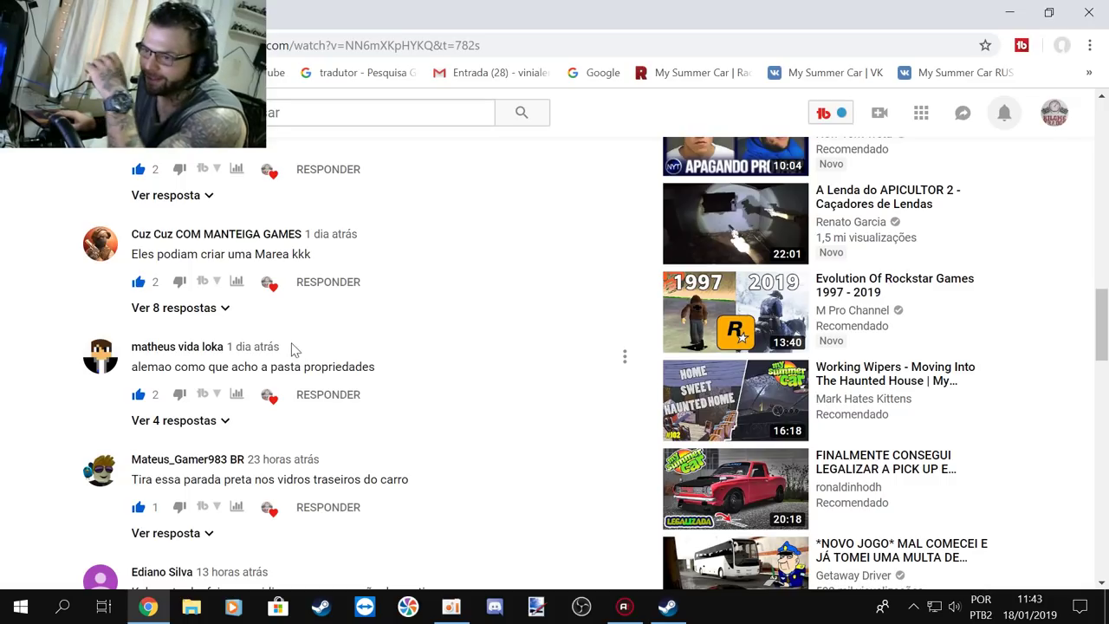
Step: Switch to Steam, view the beta branch options in My Summer Car's properties, and close them without changing the branch
click(320, 607)
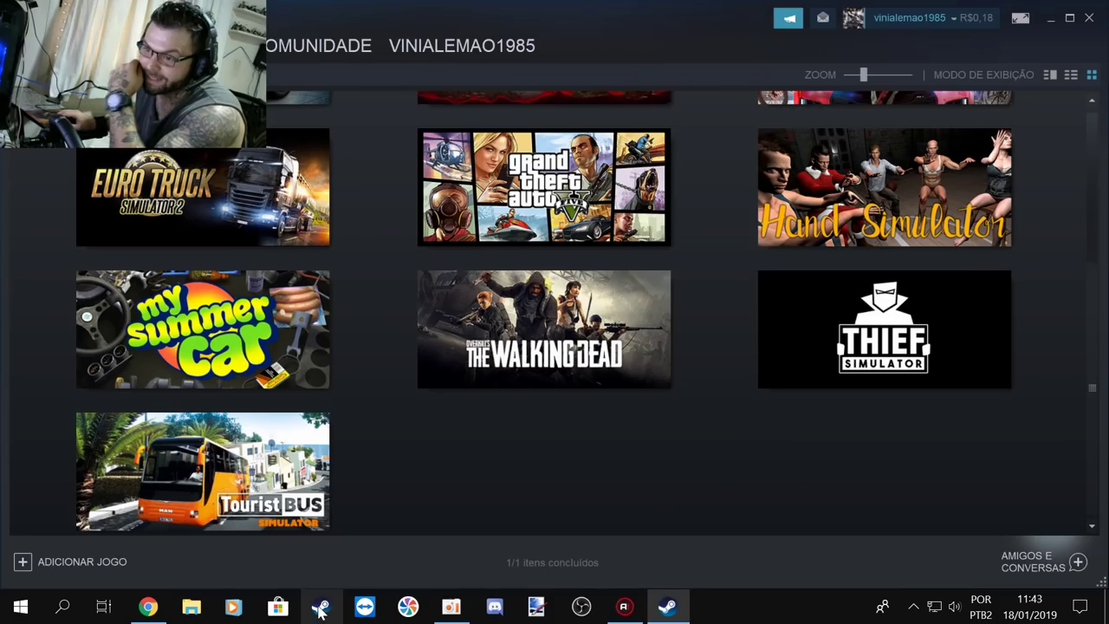
right_click(247, 342)
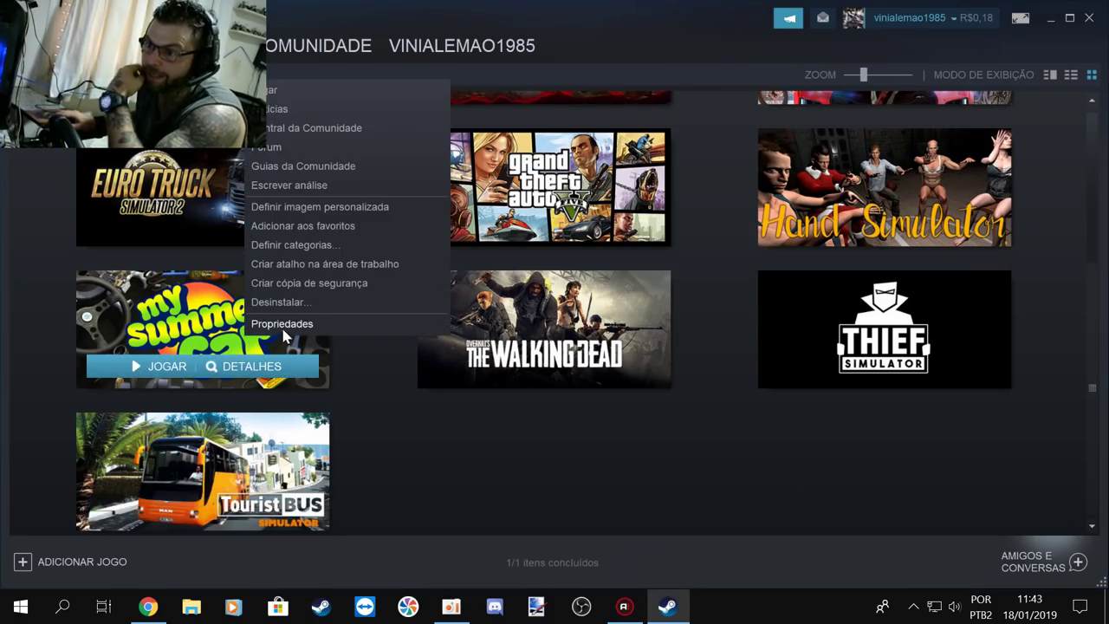
click(280, 325)
click(586, 71)
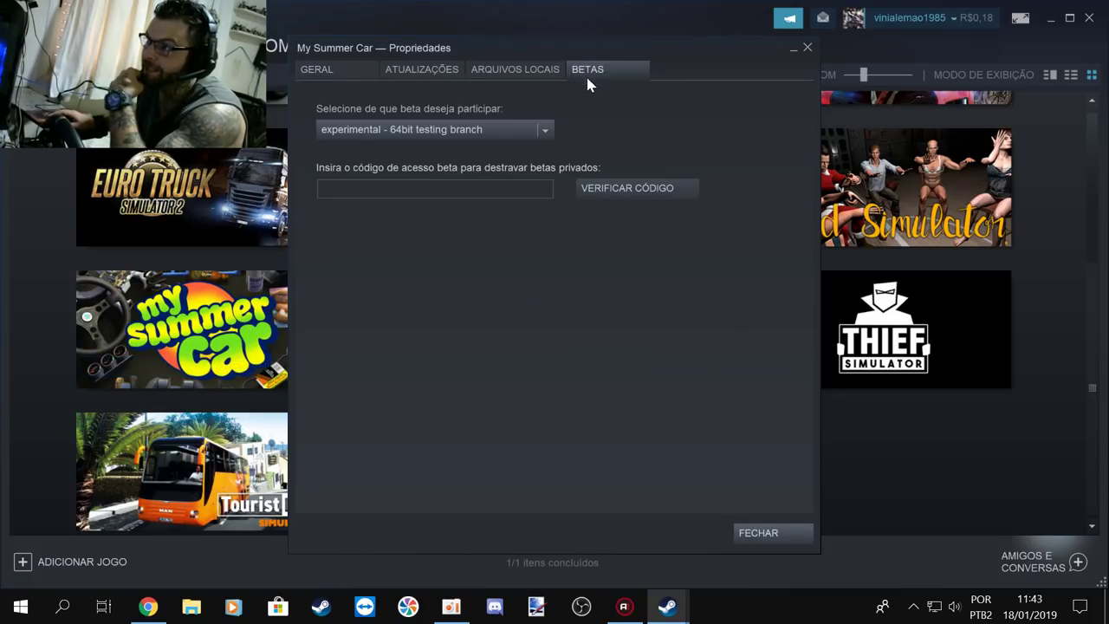
click(471, 135)
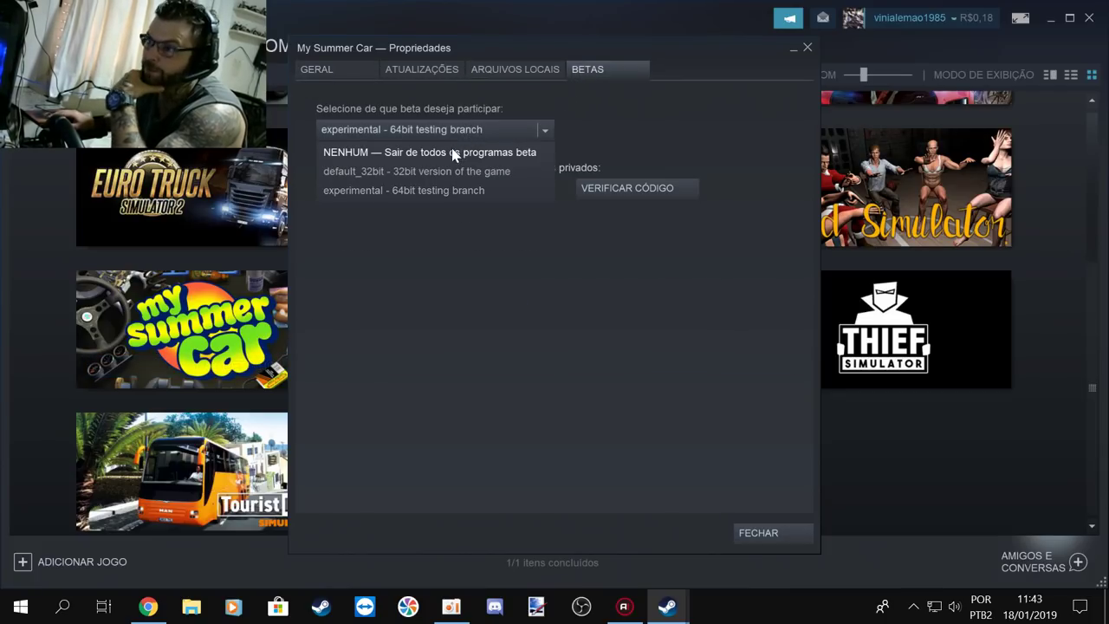
click(538, 129)
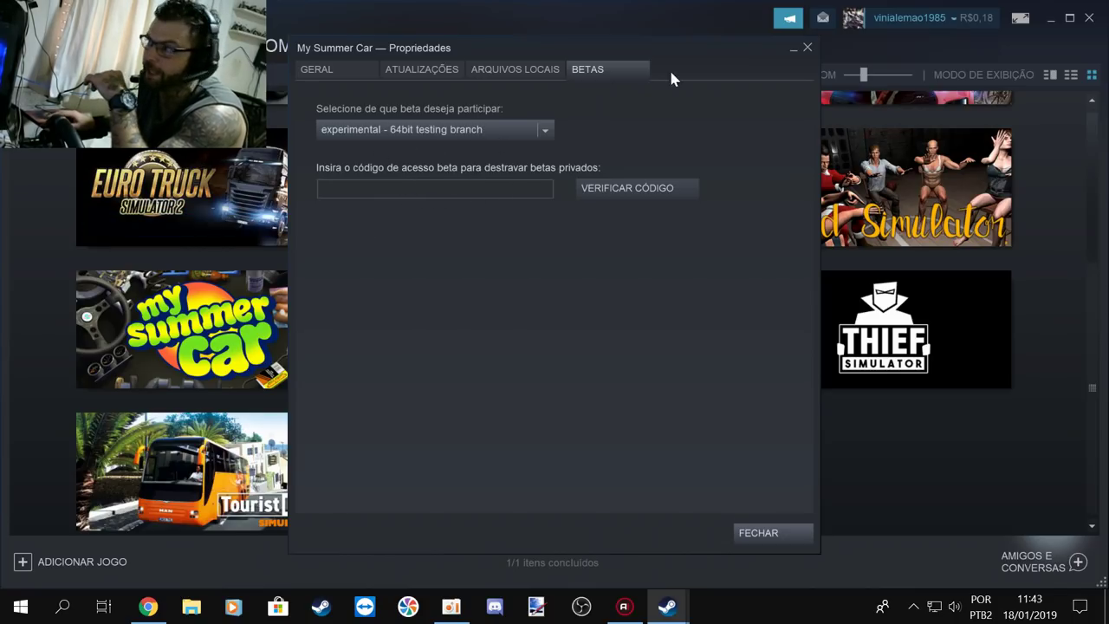
click(796, 53)
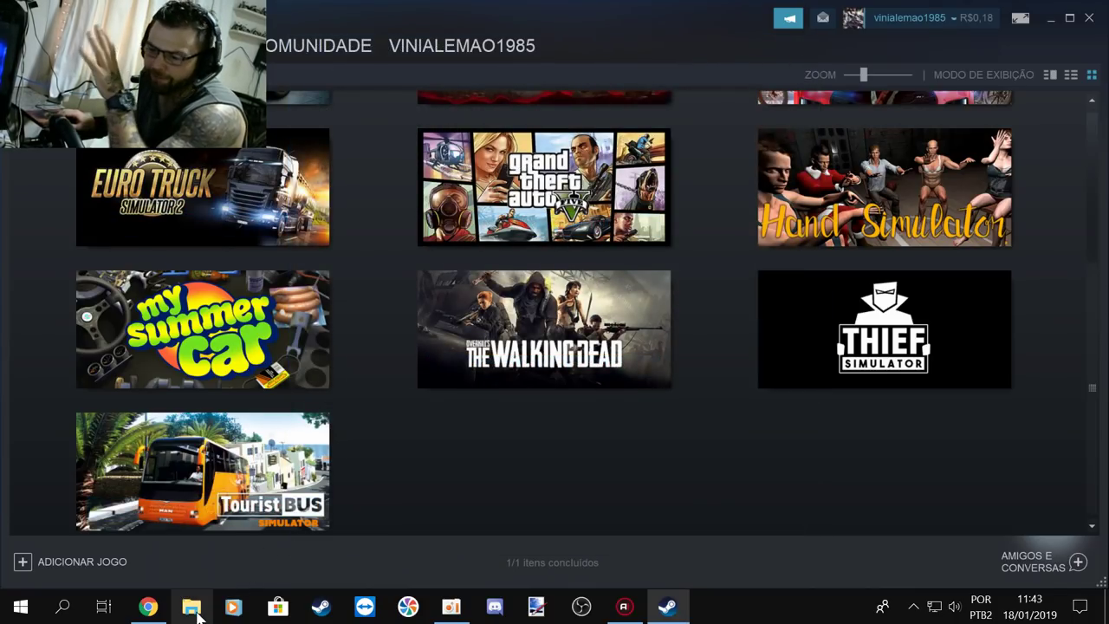
Step: Switch to Chrome and continue reading the comments further down the YouTube video page
click(148, 608)
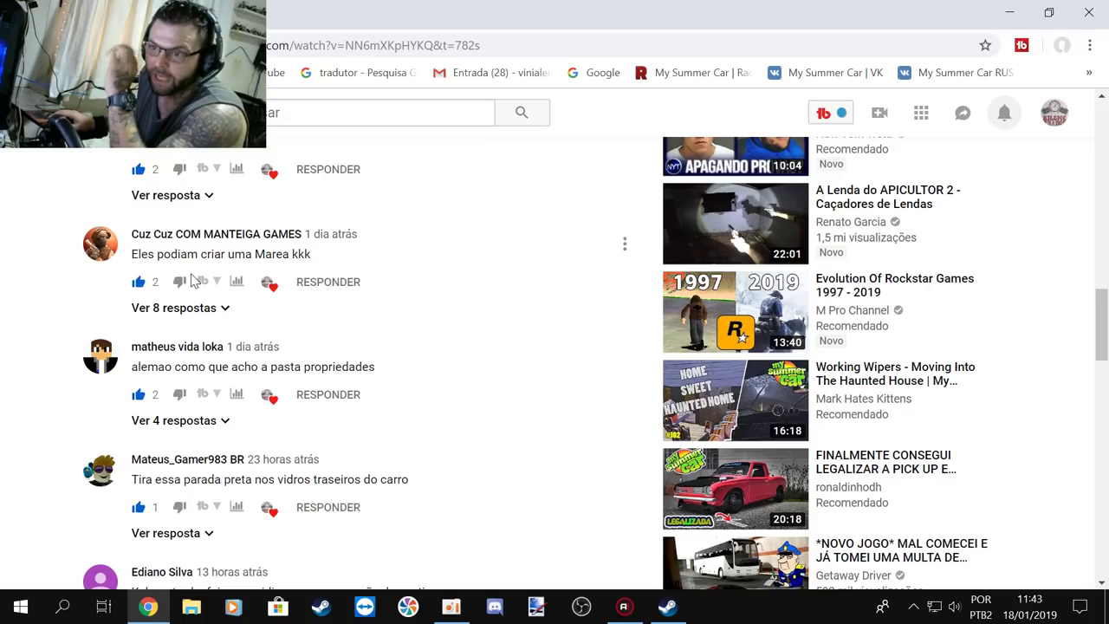
scroll(161, 309, down, 1)
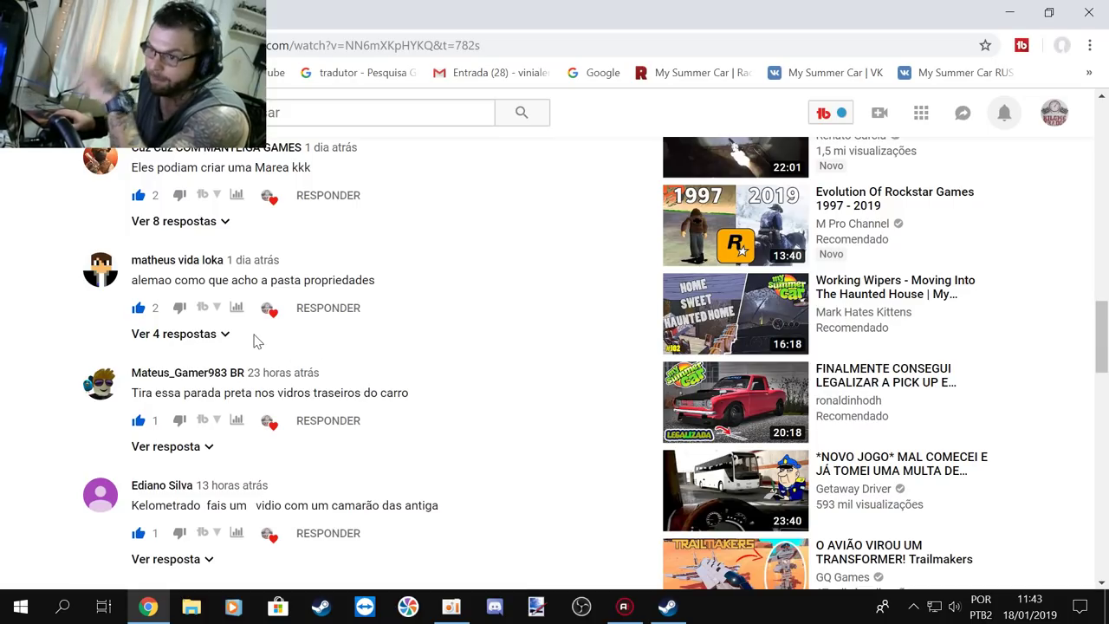
scroll(254, 340, down, 1)
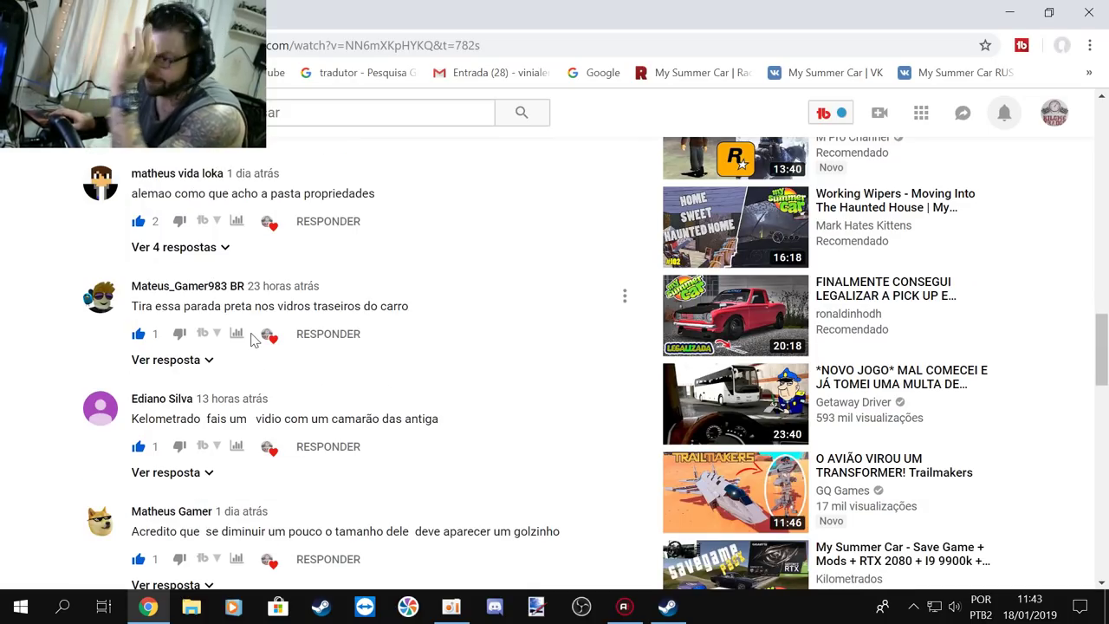
Step: Read through the viewer comments from the one about the car's rear windows down to "Manda um salve grande sou seu fã"
scroll(251, 339, down, 1)
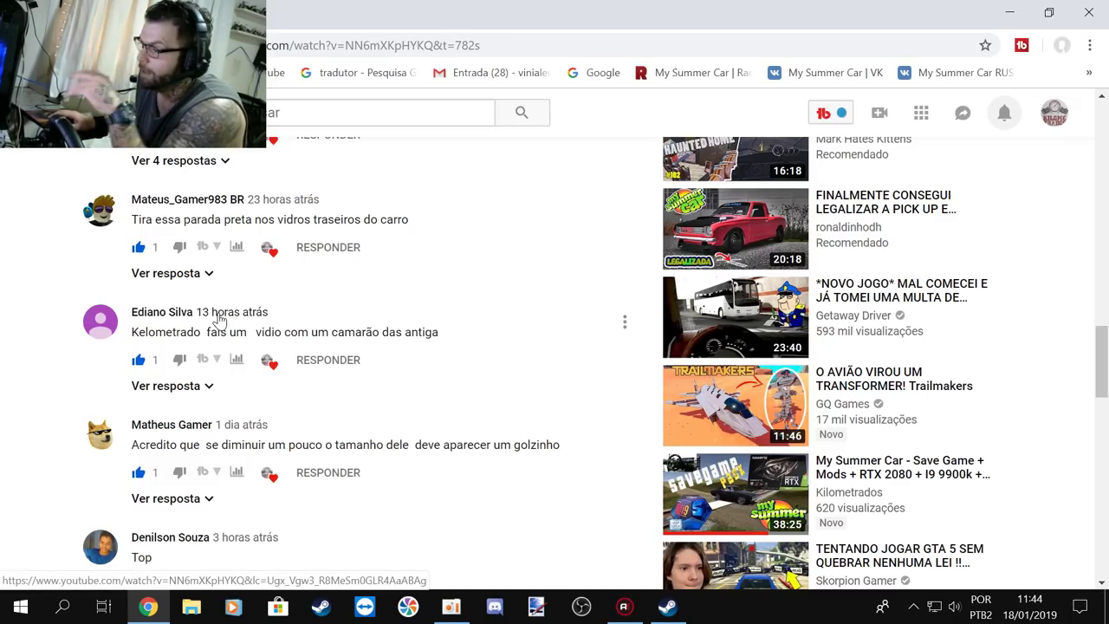
scroll(227, 313, down, 1)
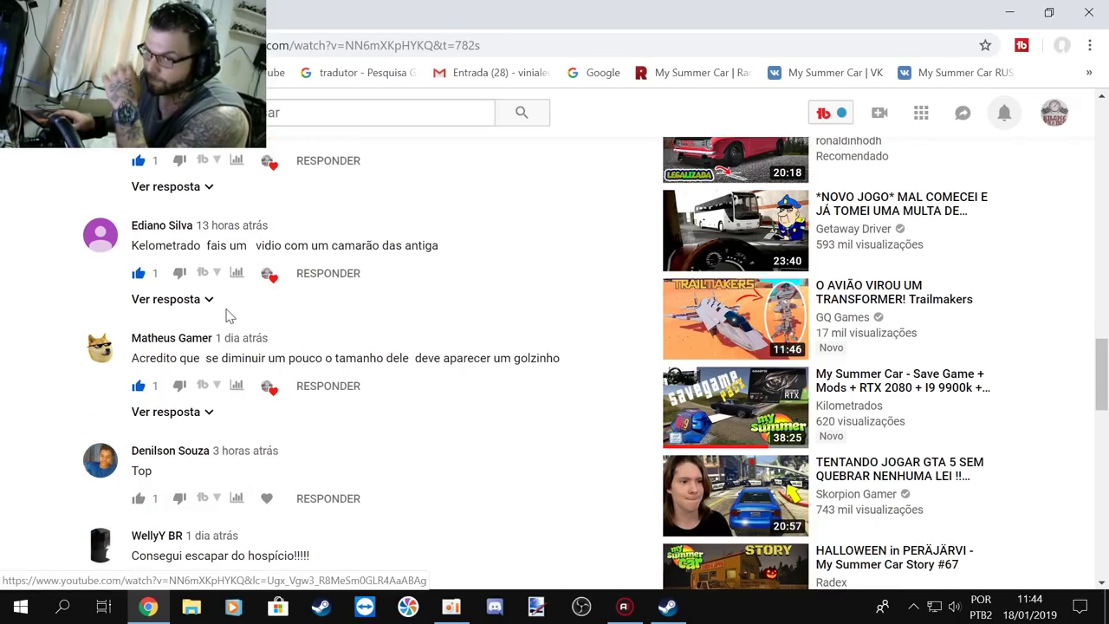
scroll(227, 313, up, 1)
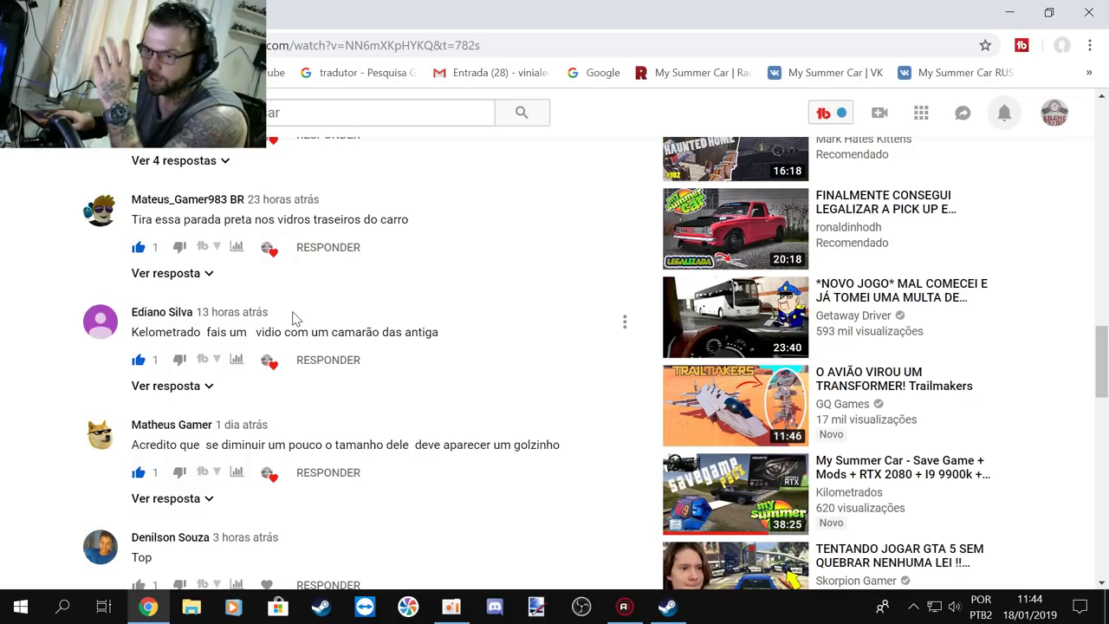
scroll(292, 318, down, 1)
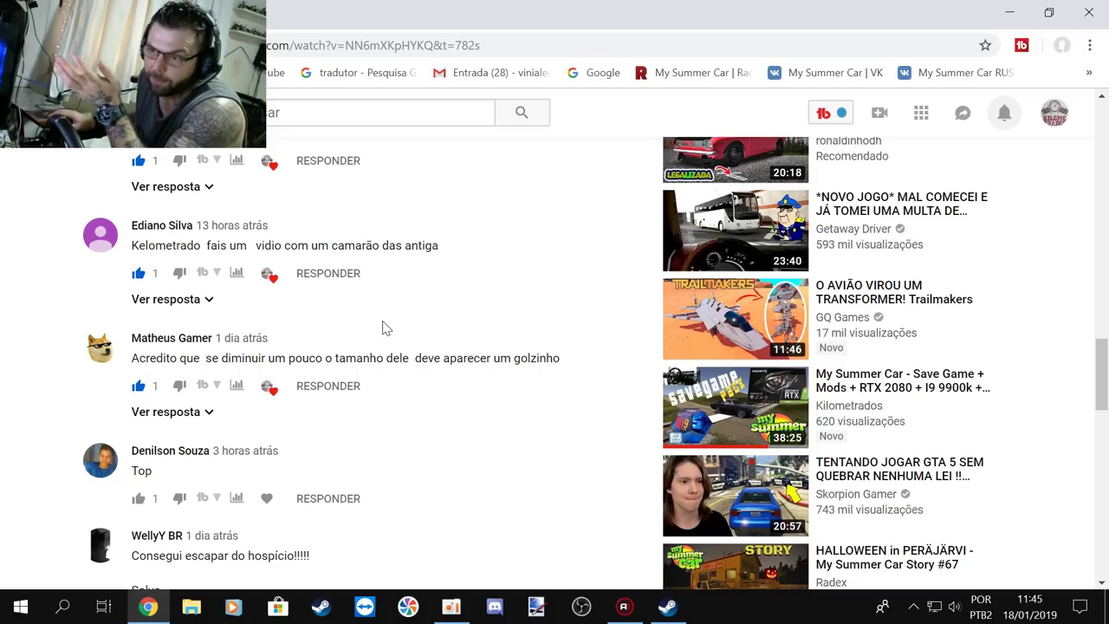
scroll(386, 328, down, 1)
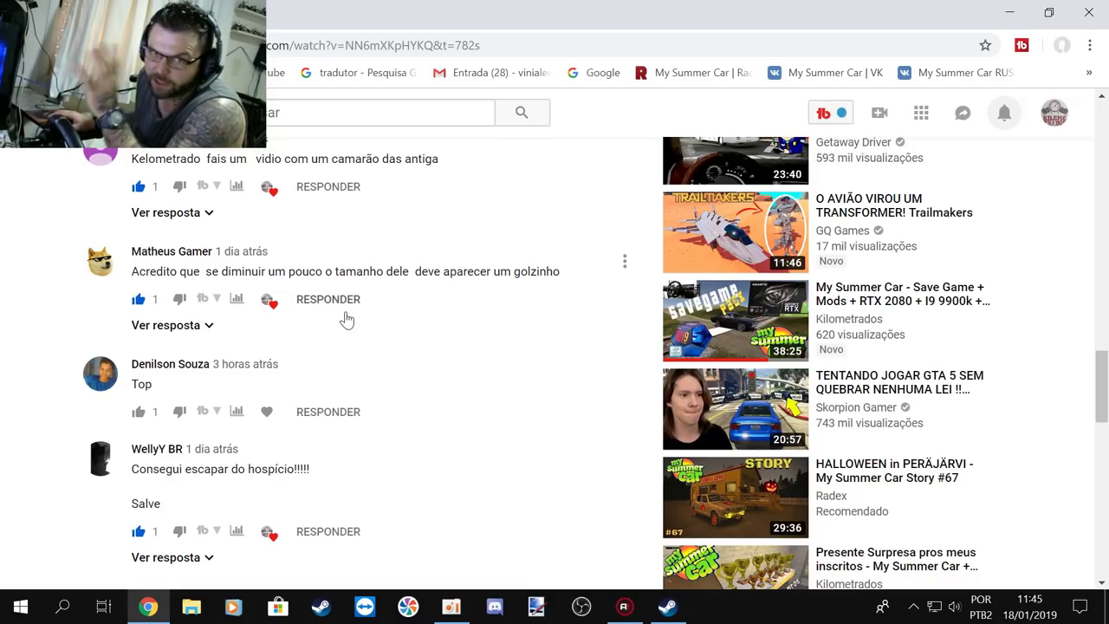
scroll(347, 320, down, 1)
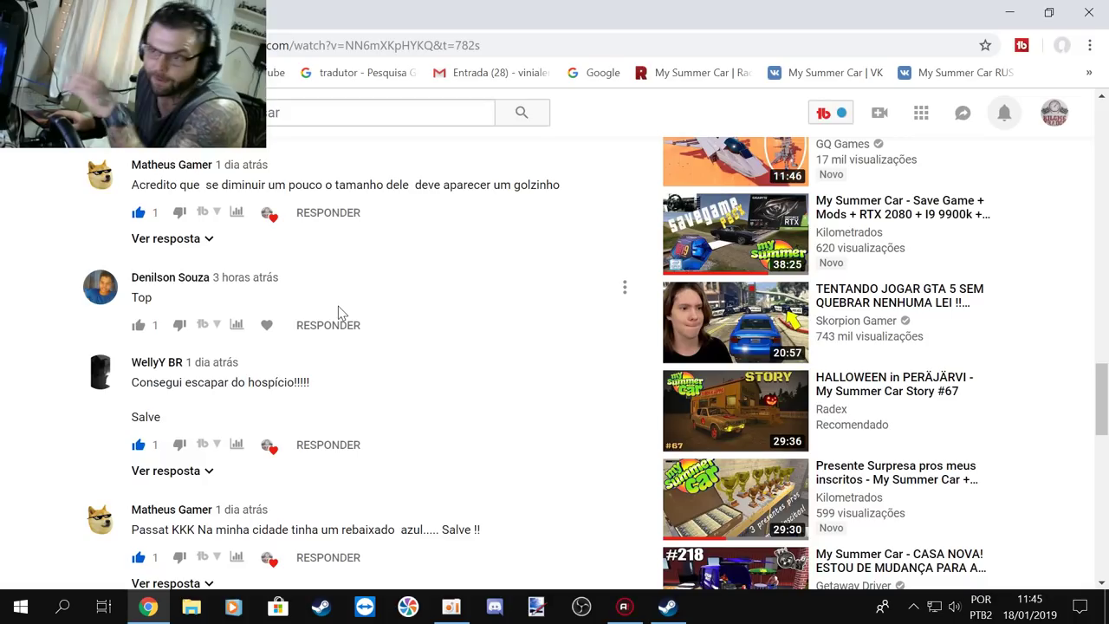
scroll(338, 306, down, 1)
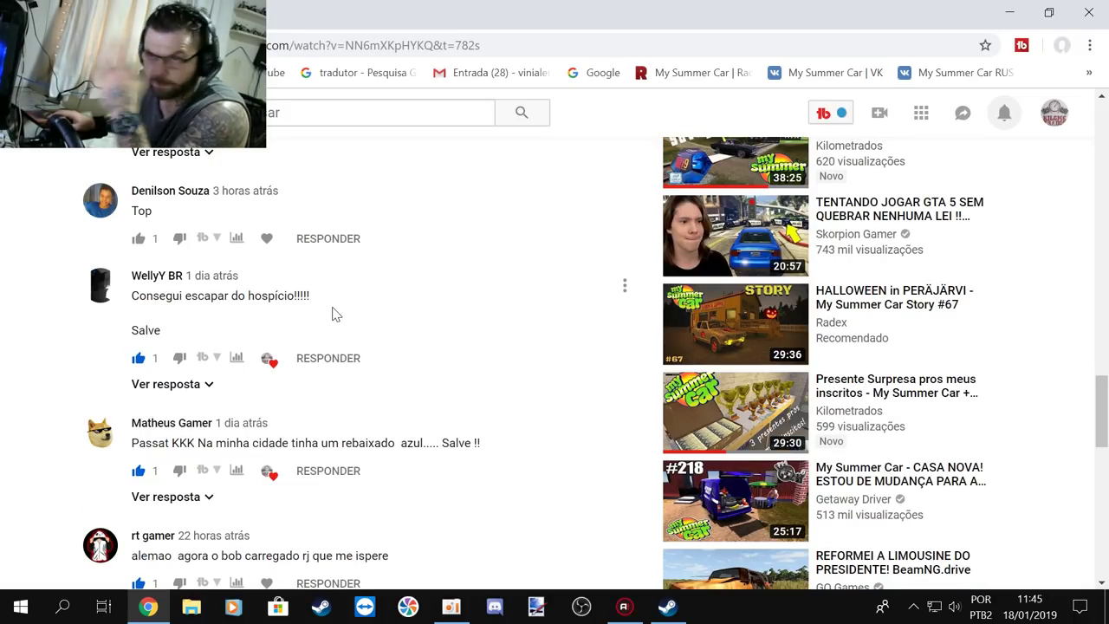
scroll(336, 314, down, 1)
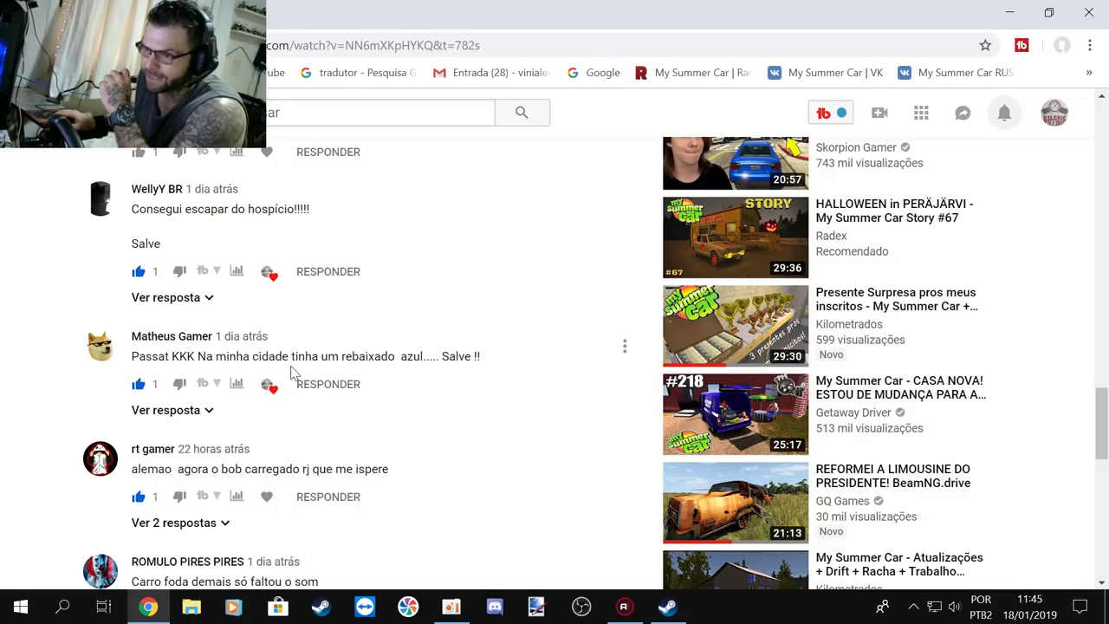
scroll(402, 347, down, 1)
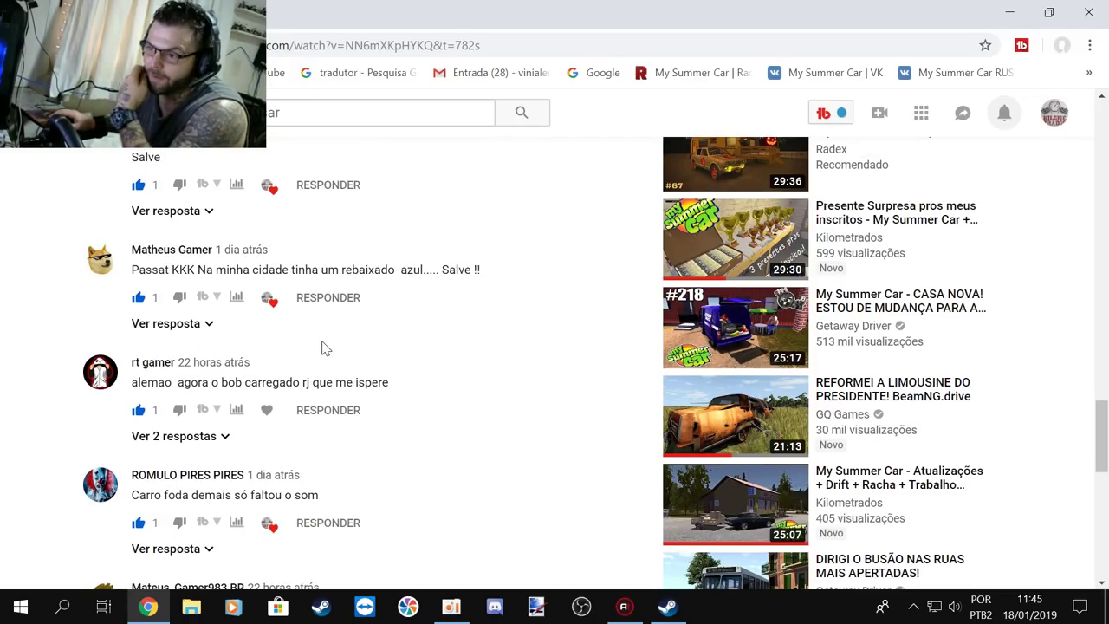
scroll(314, 331, down, 1)
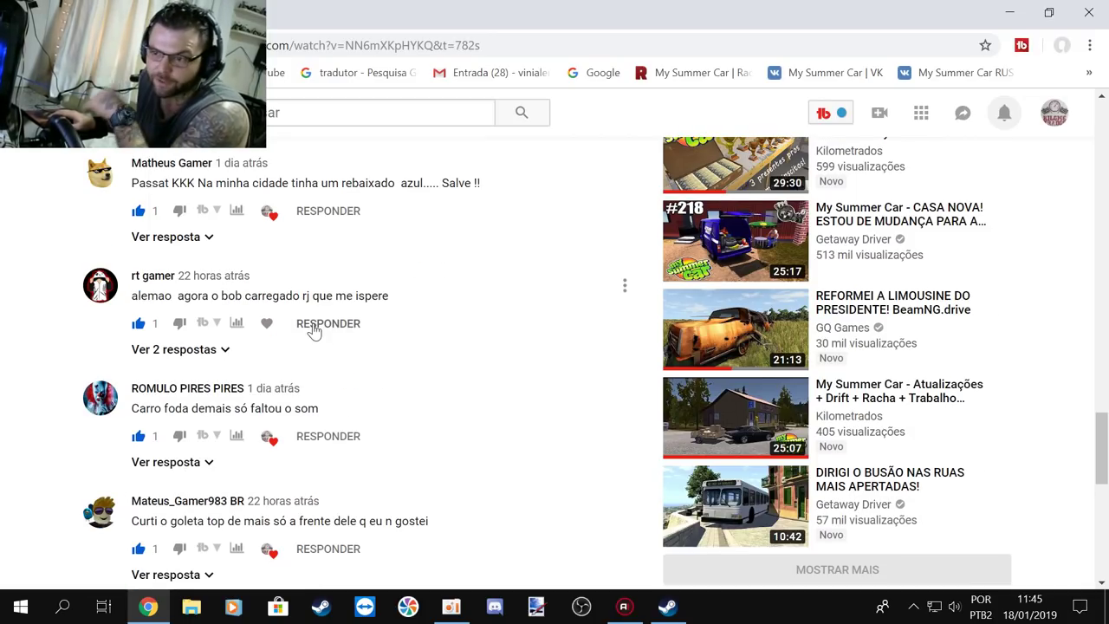
scroll(314, 331, down, 1)
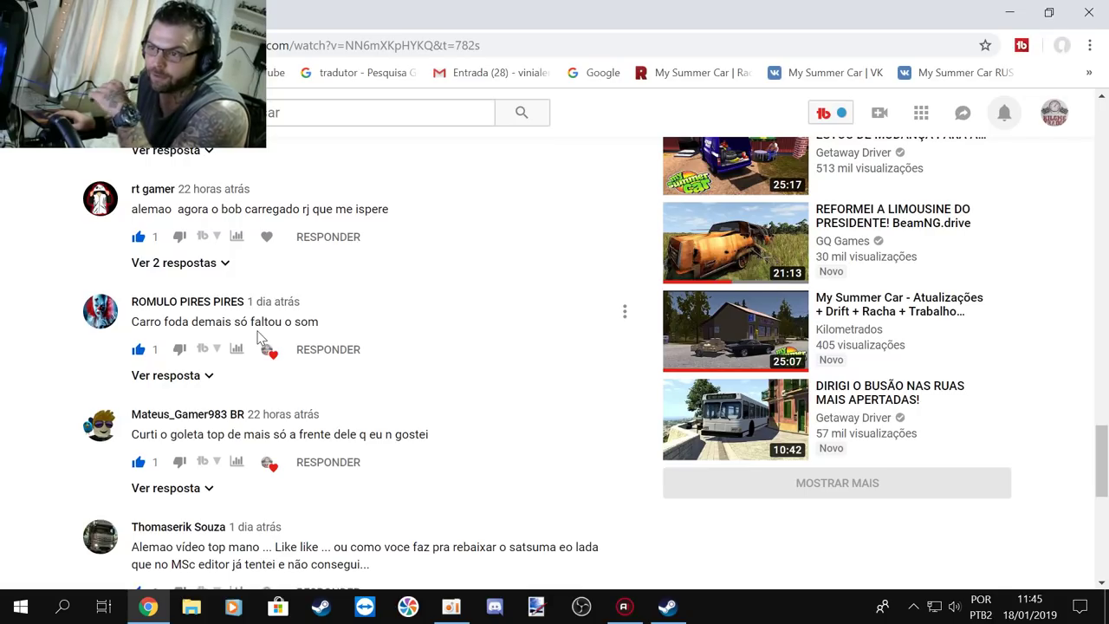
scroll(255, 331, down, 1)
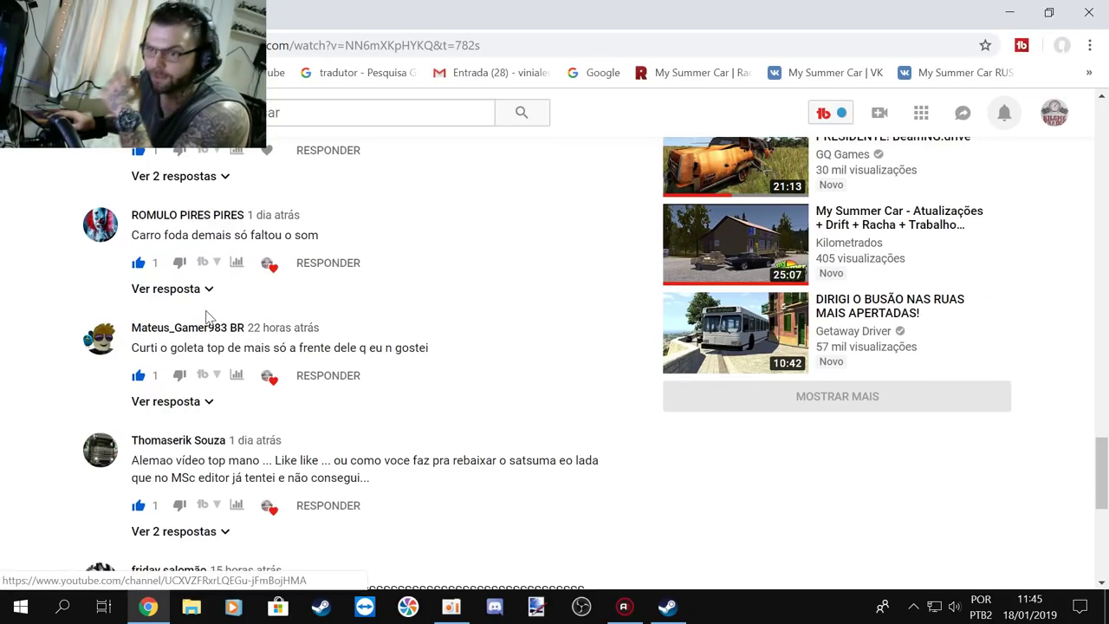
scroll(204, 315, down, 1)
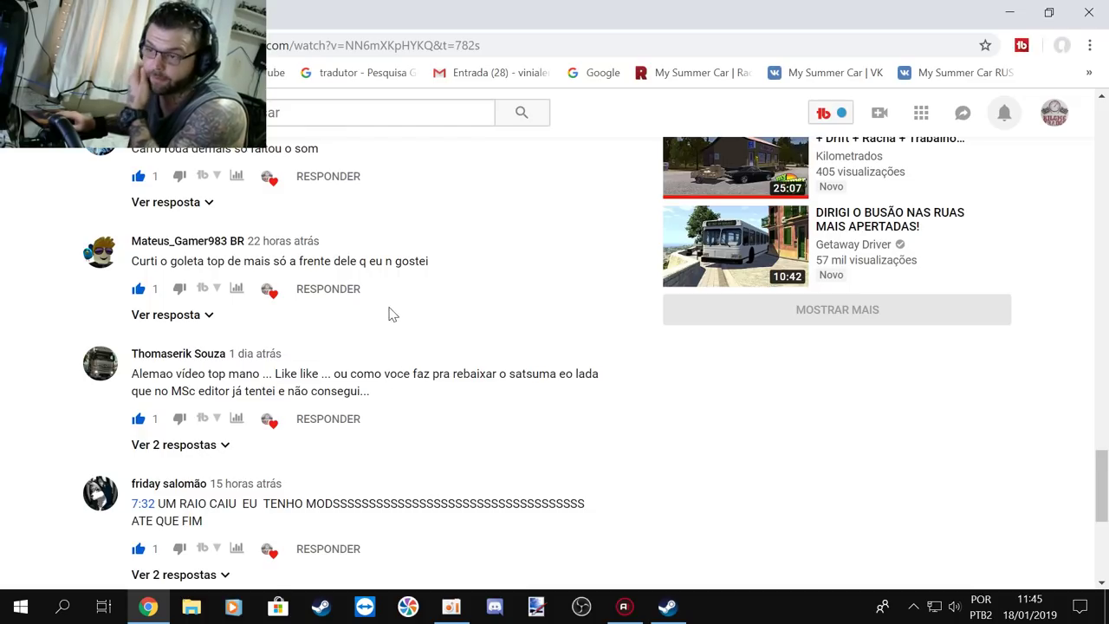
scroll(390, 315, down, 1)
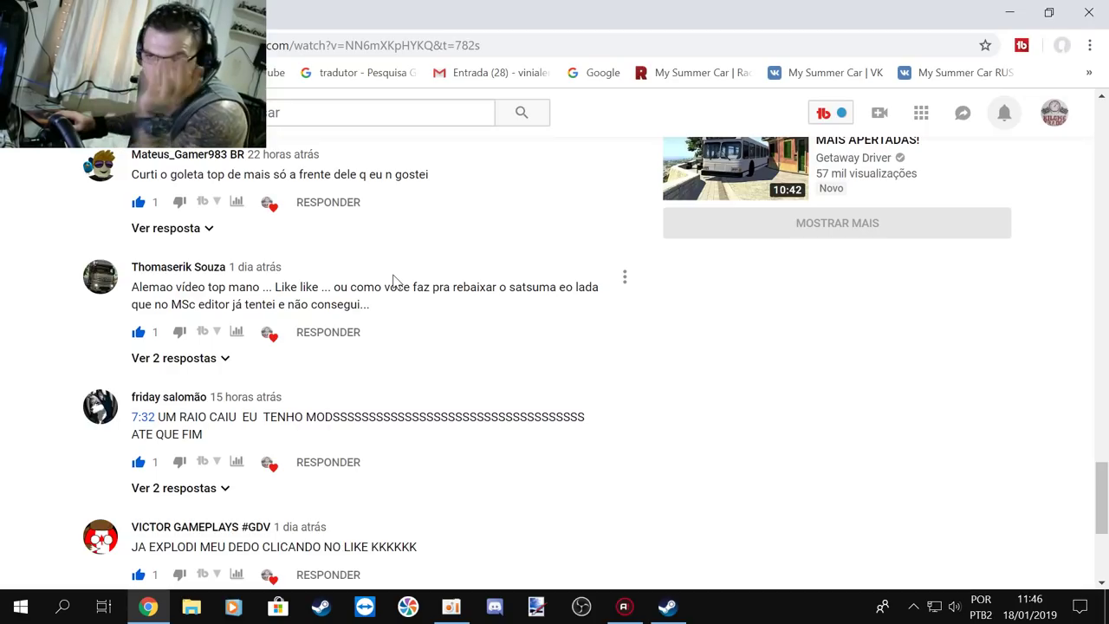
scroll(395, 280, down, 1)
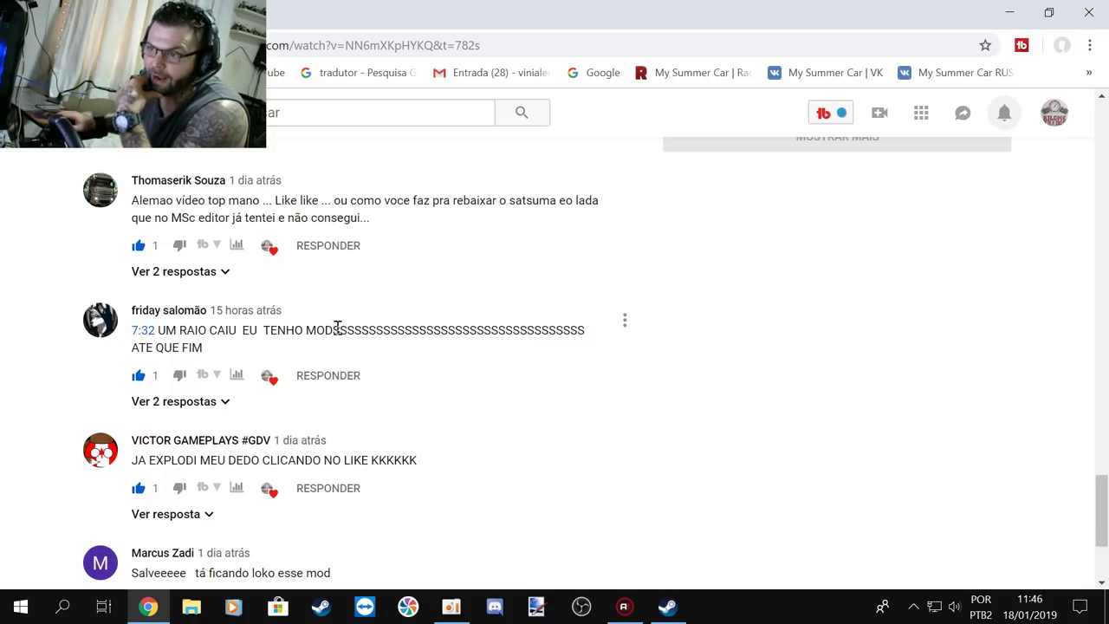
scroll(372, 299, down, 1)
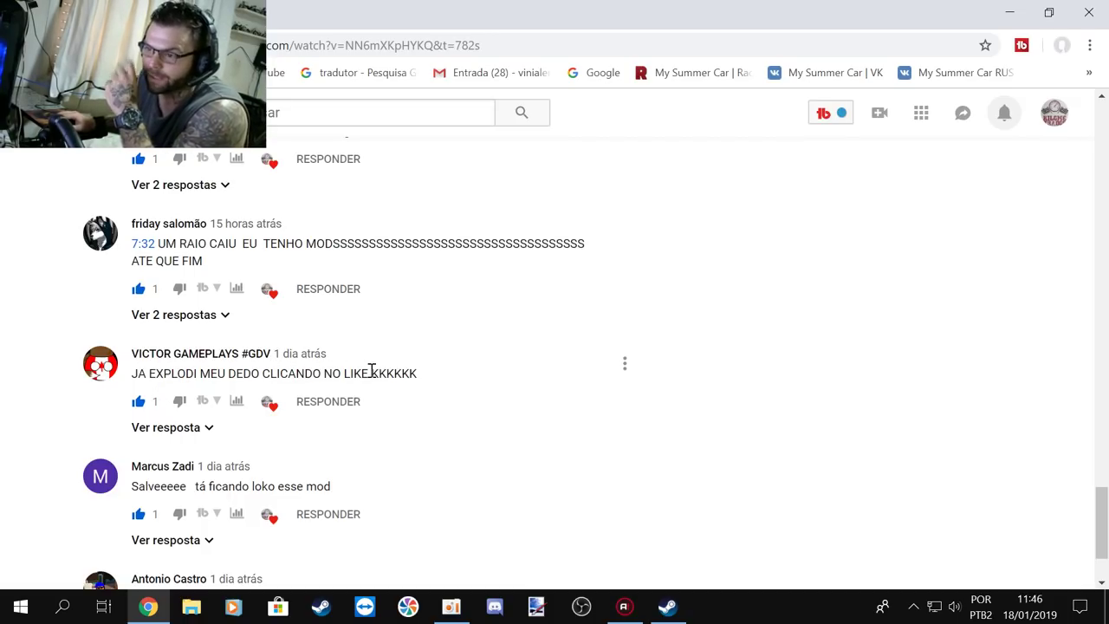
scroll(372, 366, down, 1)
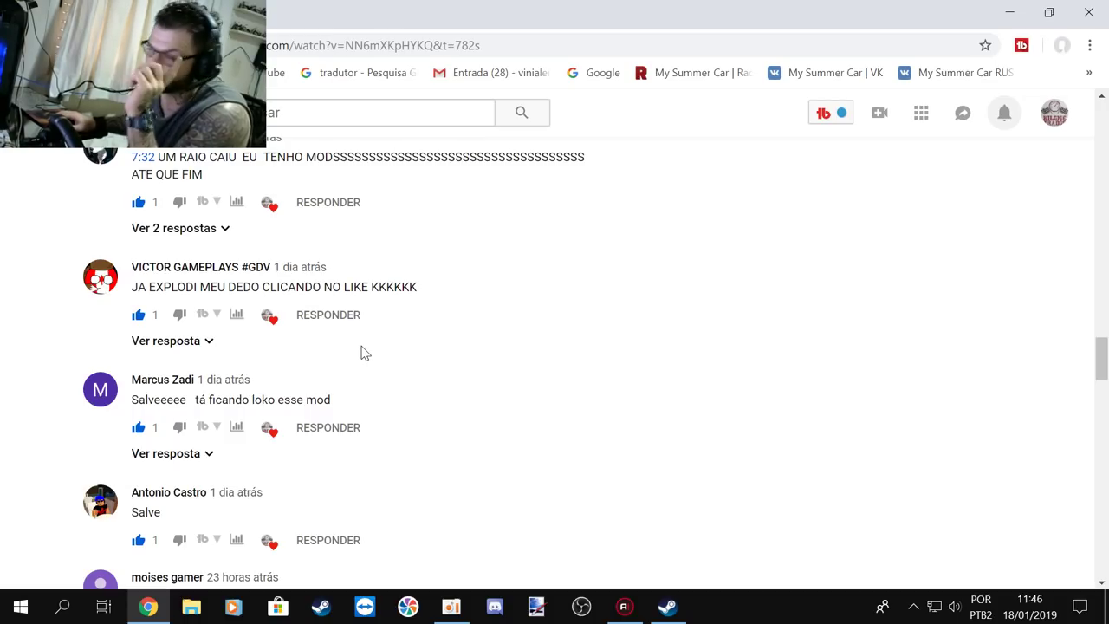
scroll(361, 353, down, 1)
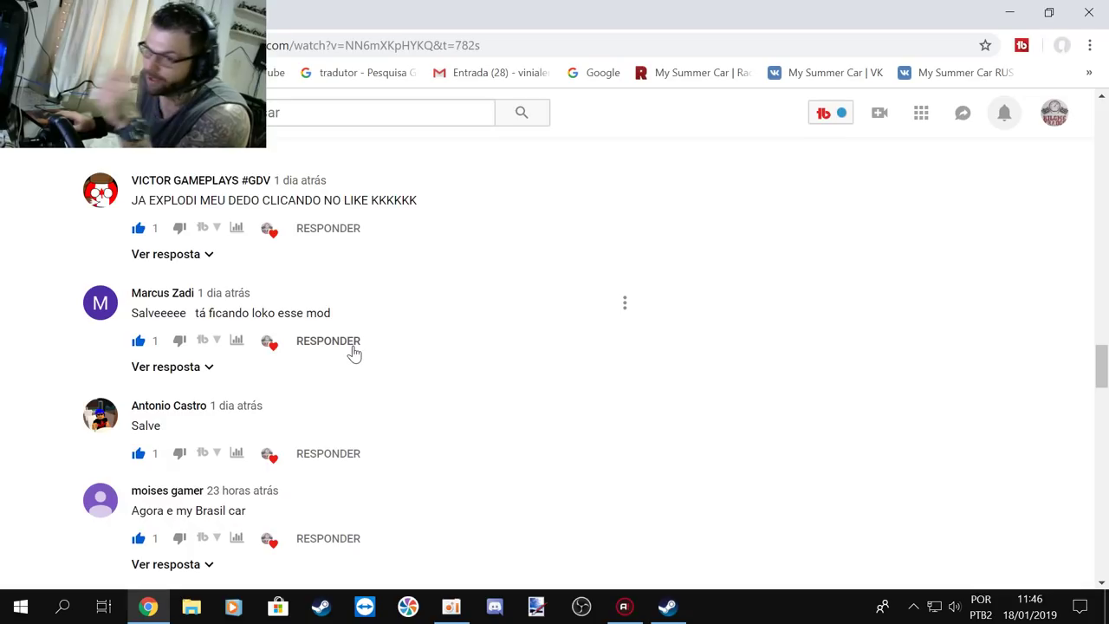
scroll(354, 353, down, 1)
scroll(354, 352, down, 1)
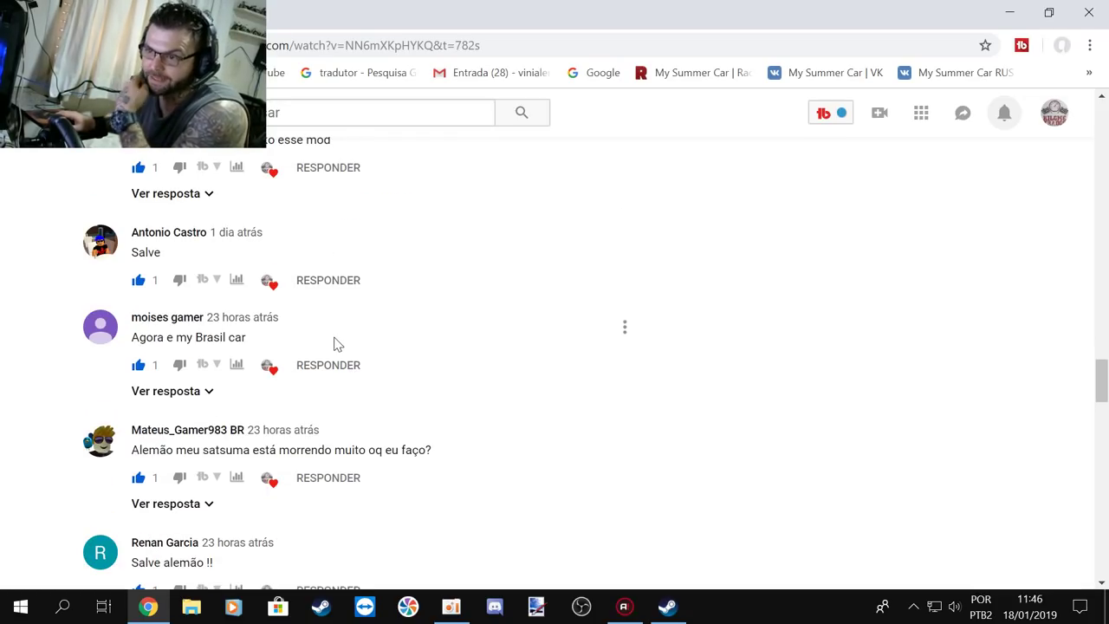
scroll(337, 344, down, 1)
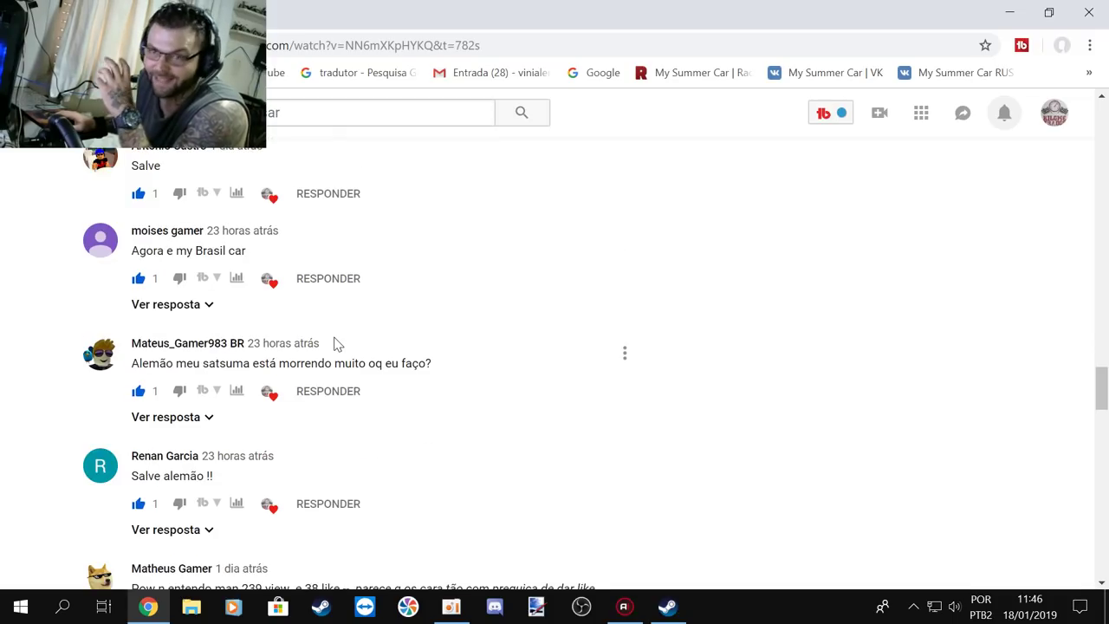
scroll(335, 344, down, 1)
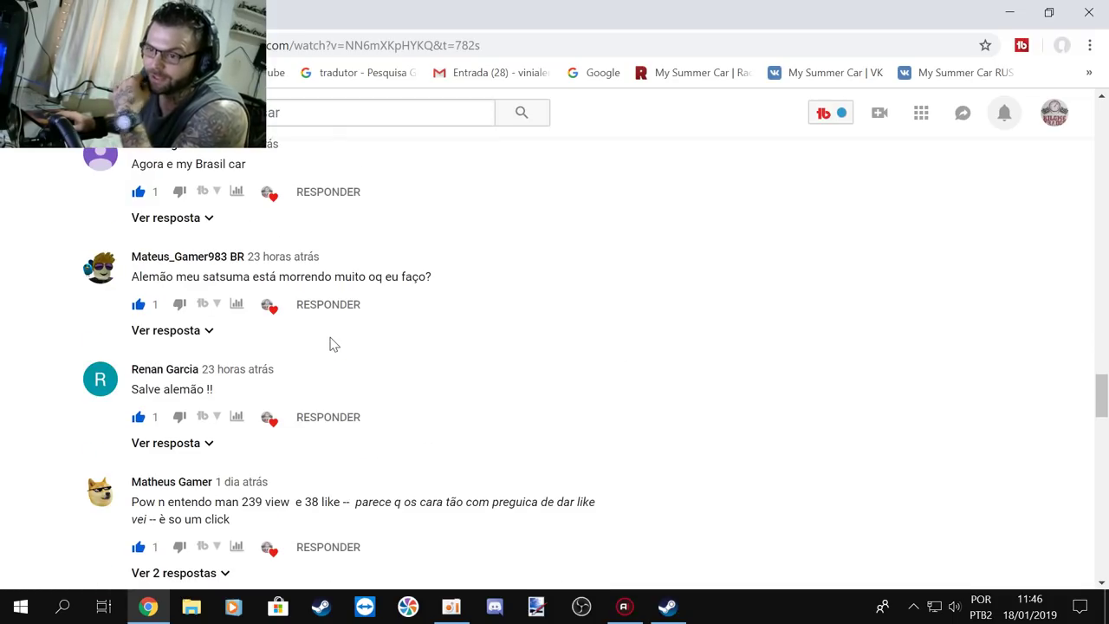
scroll(333, 344, down, 1)
scroll(332, 344, down, 2)
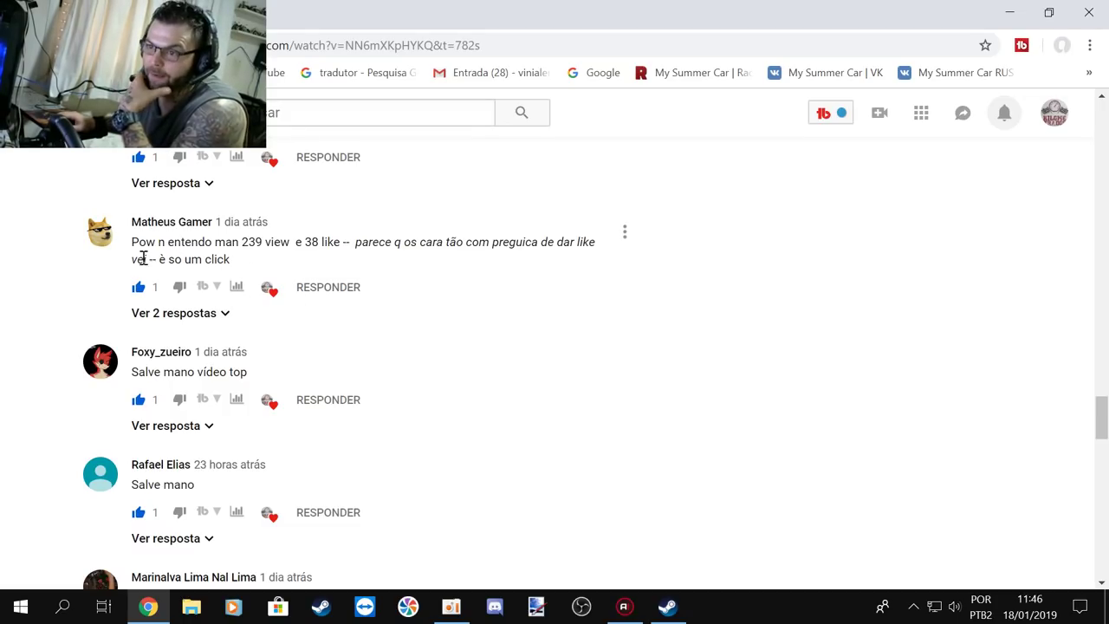
scroll(143, 258, up, 1)
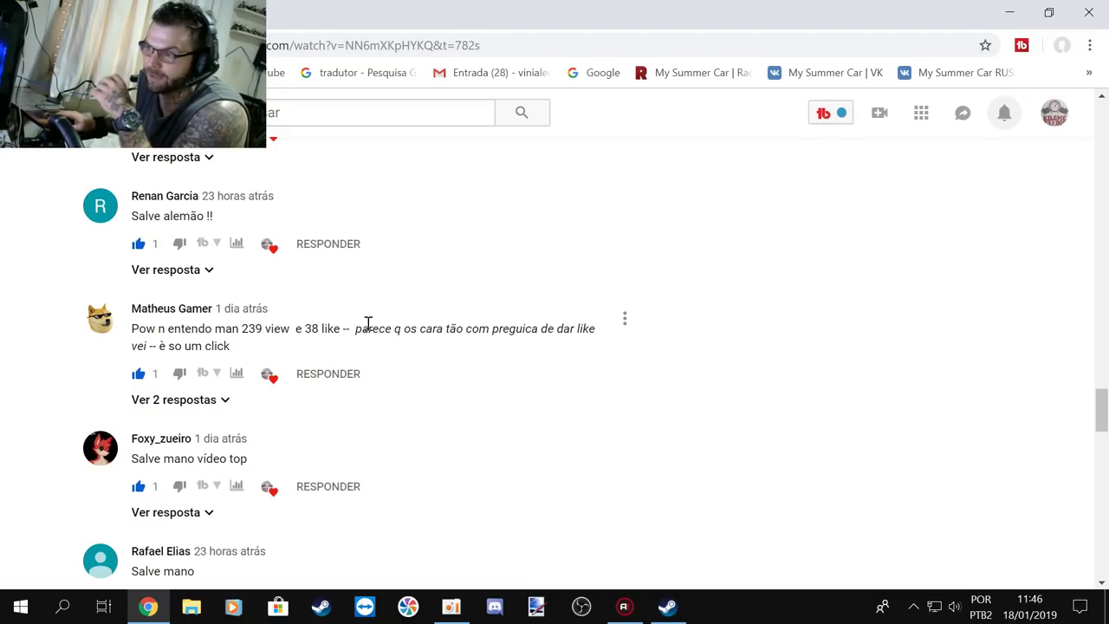
scroll(369, 327, down, 1)
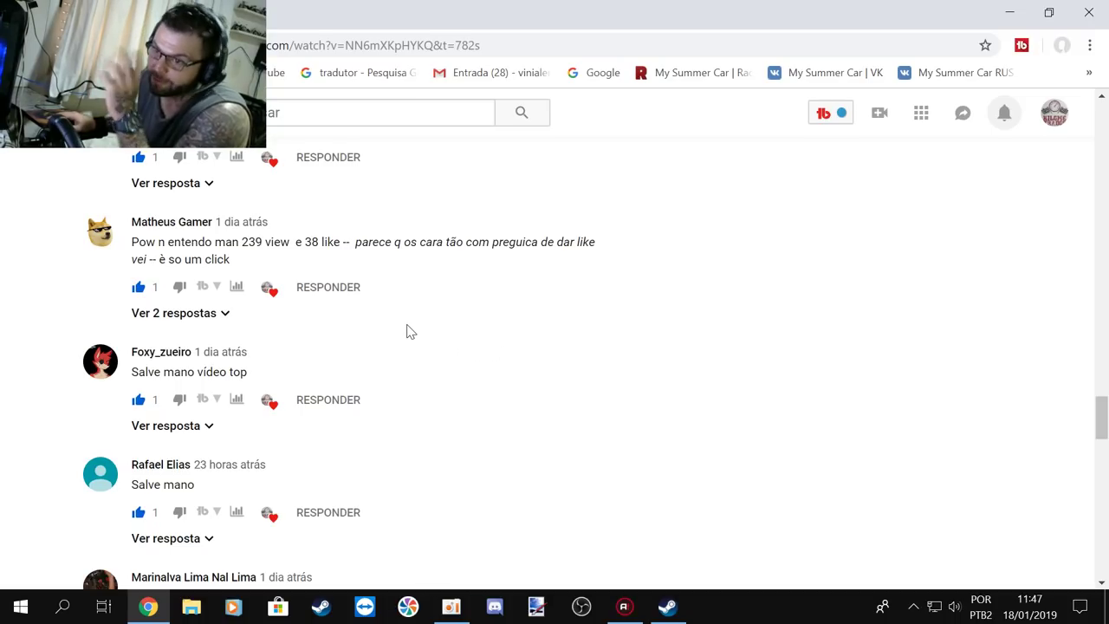
scroll(381, 312, down, 1)
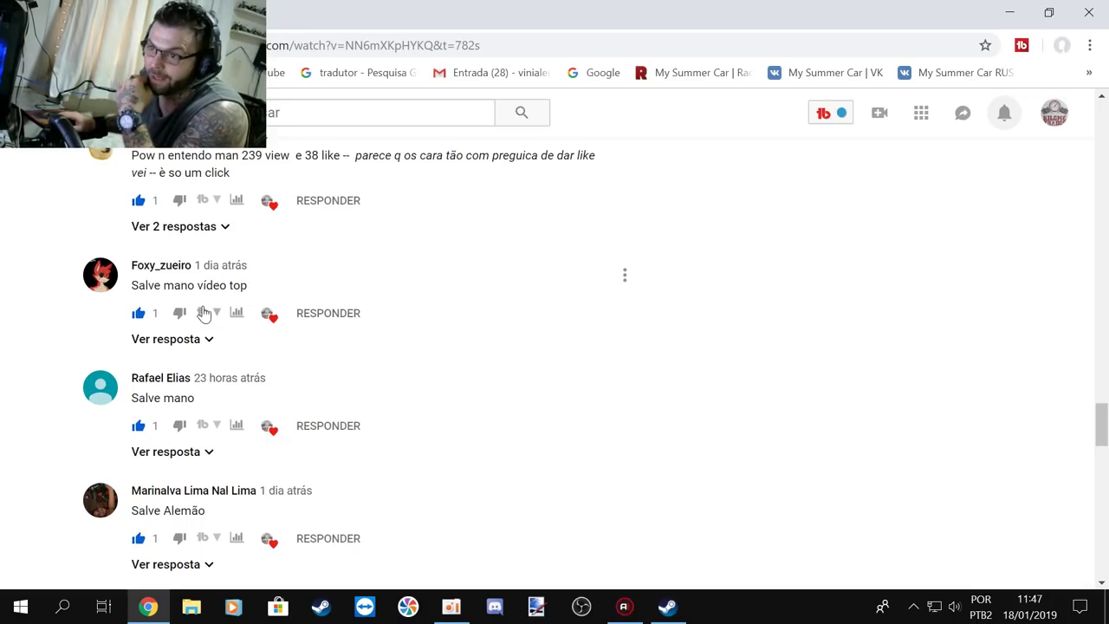
scroll(367, 314, down, 1)
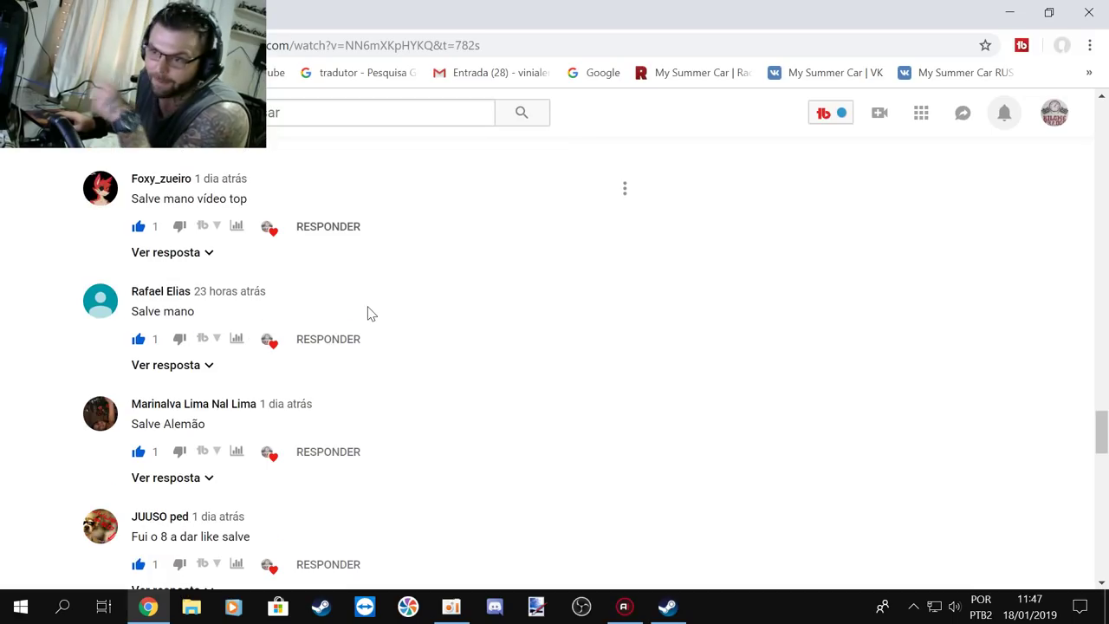
scroll(331, 308, down, 1)
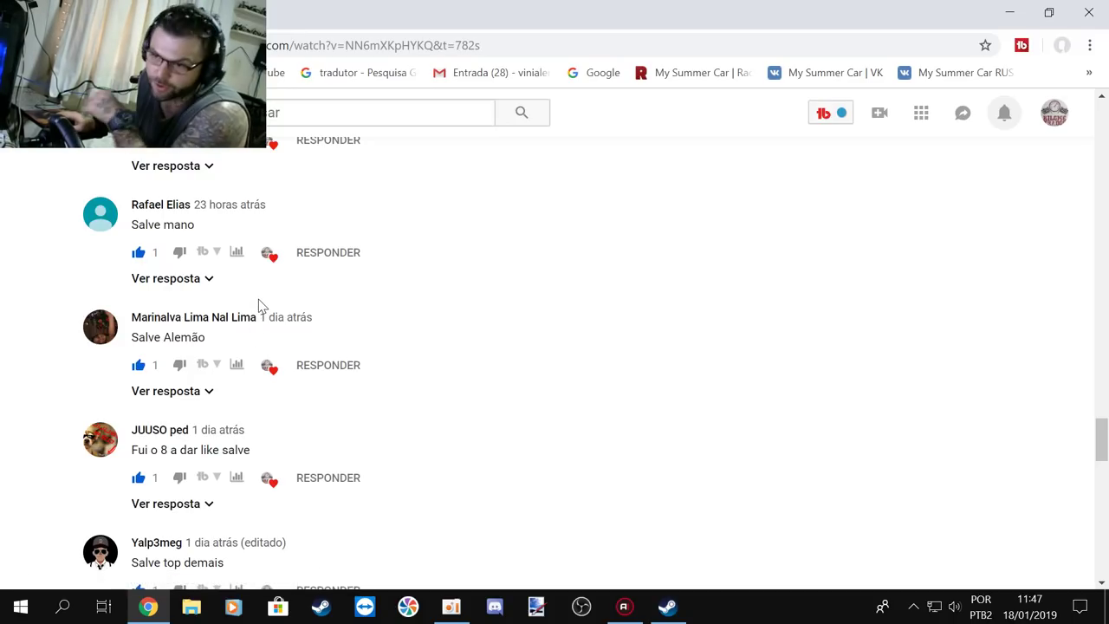
scroll(257, 307, down, 1)
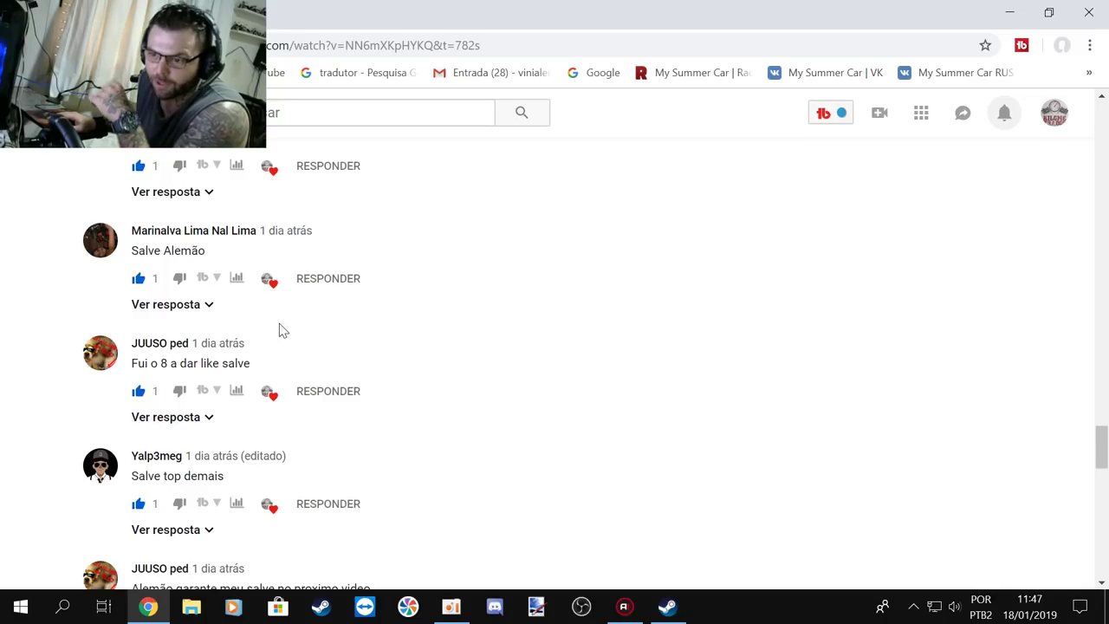
scroll(279, 329, down, 1)
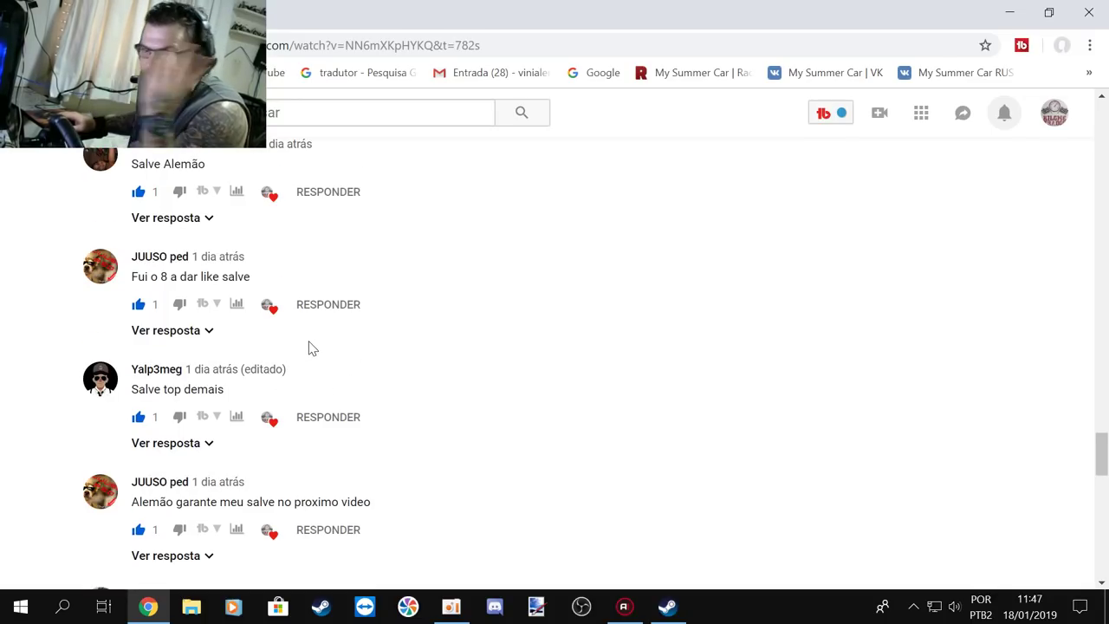
scroll(312, 348, down, 1)
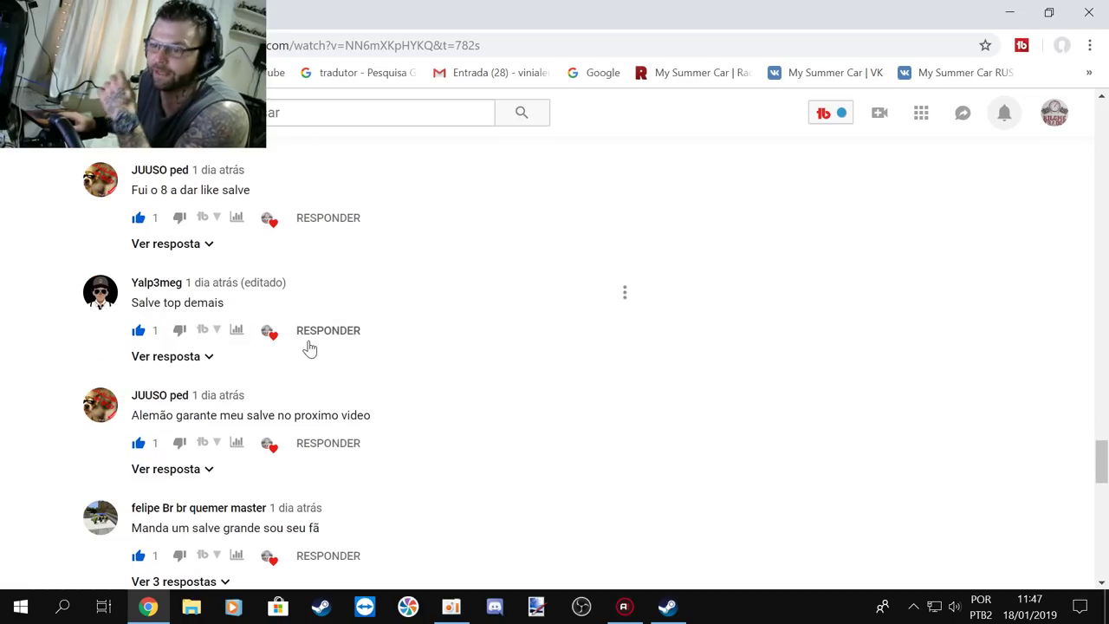
scroll(310, 348, down, 1)
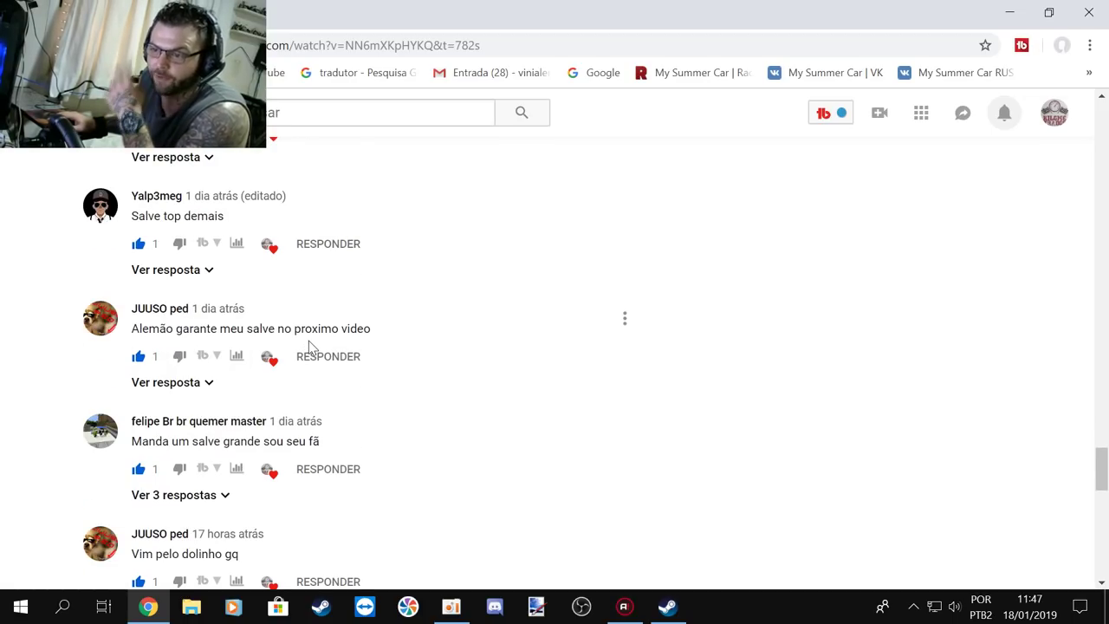
scroll(310, 348, down, 1)
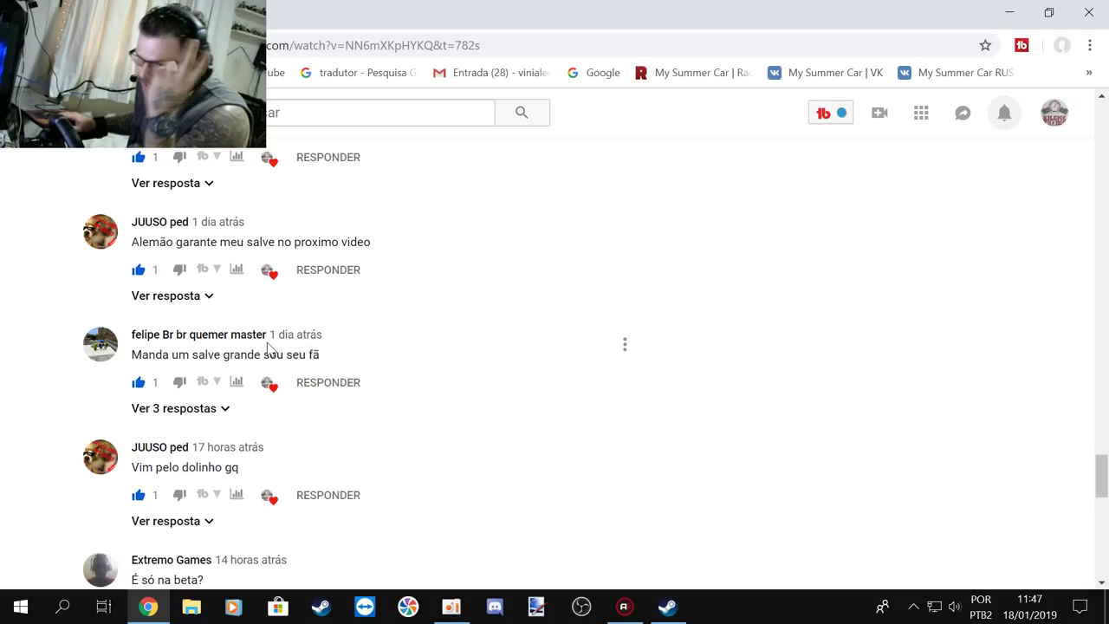
Step: Pin the comment "Manda um salve grande sou seu fã" to the top of the video's comments
click(625, 347)
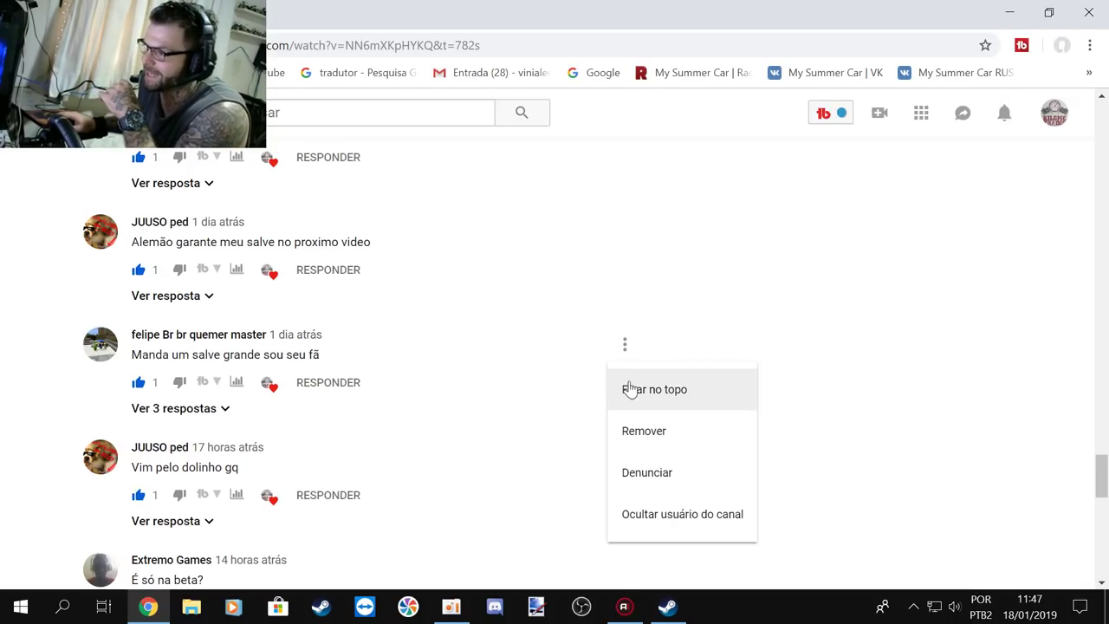
click(630, 389)
click(626, 391)
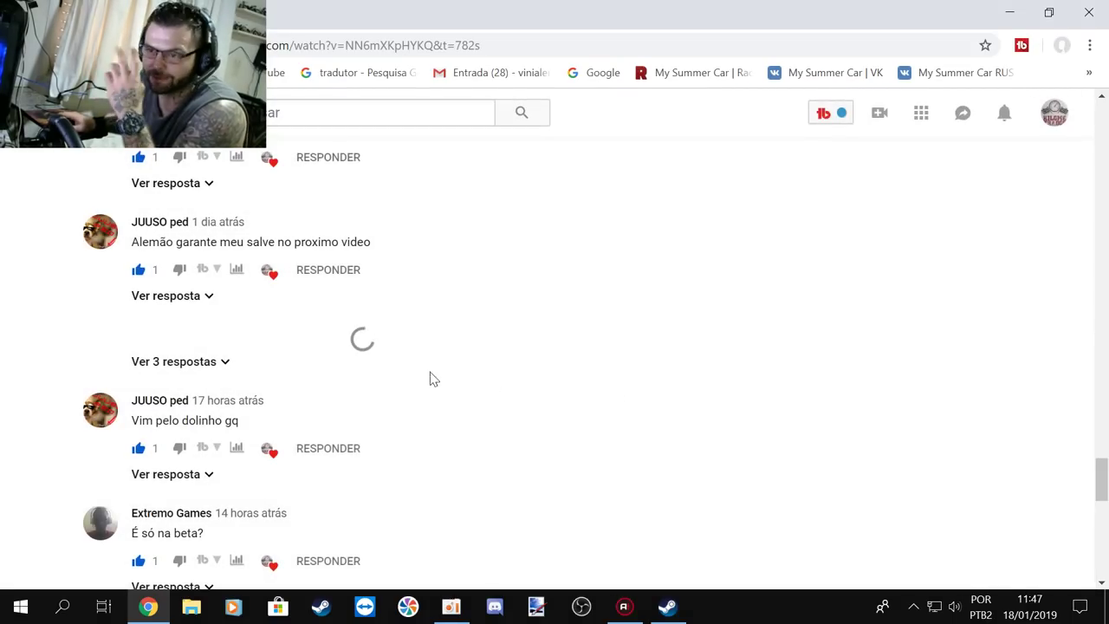
scroll(379, 344, down, 1)
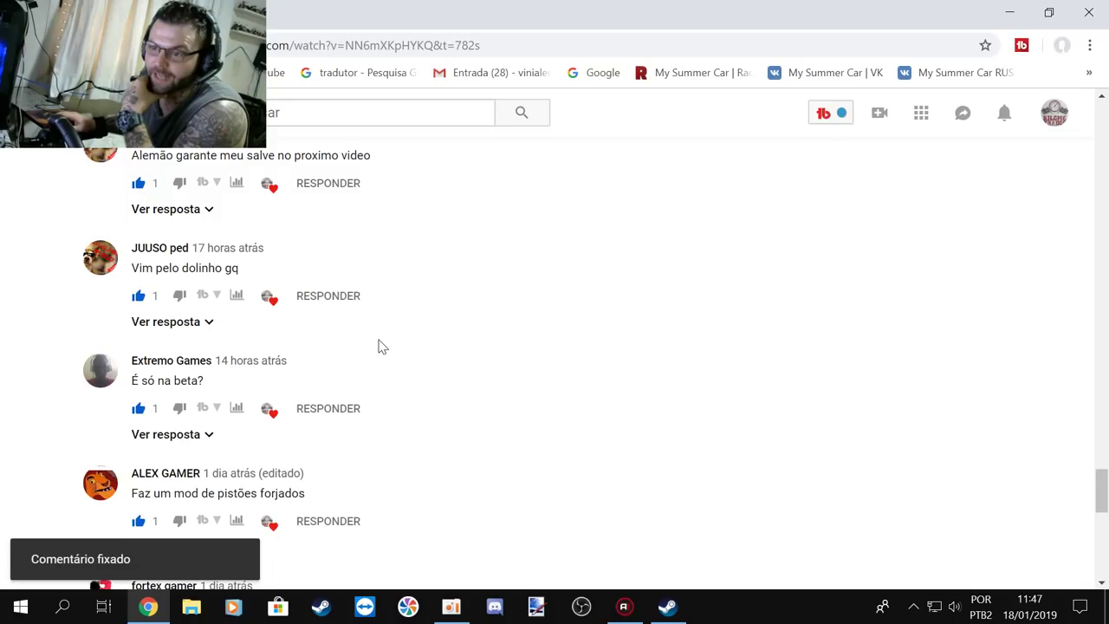
Step: Read through the viewer comments from "Vim pelo dolinho gq" down to the last one, "Diminui mais um pouco parça fica igualzinho um goleta"
scroll(379, 346, down, 1)
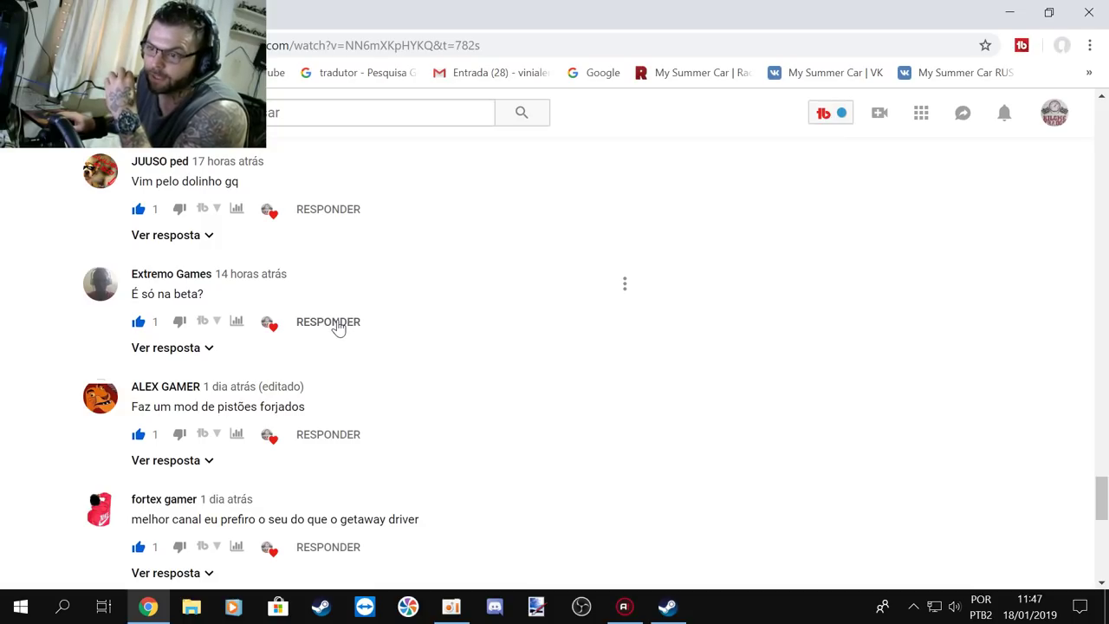
scroll(338, 328, down, 1)
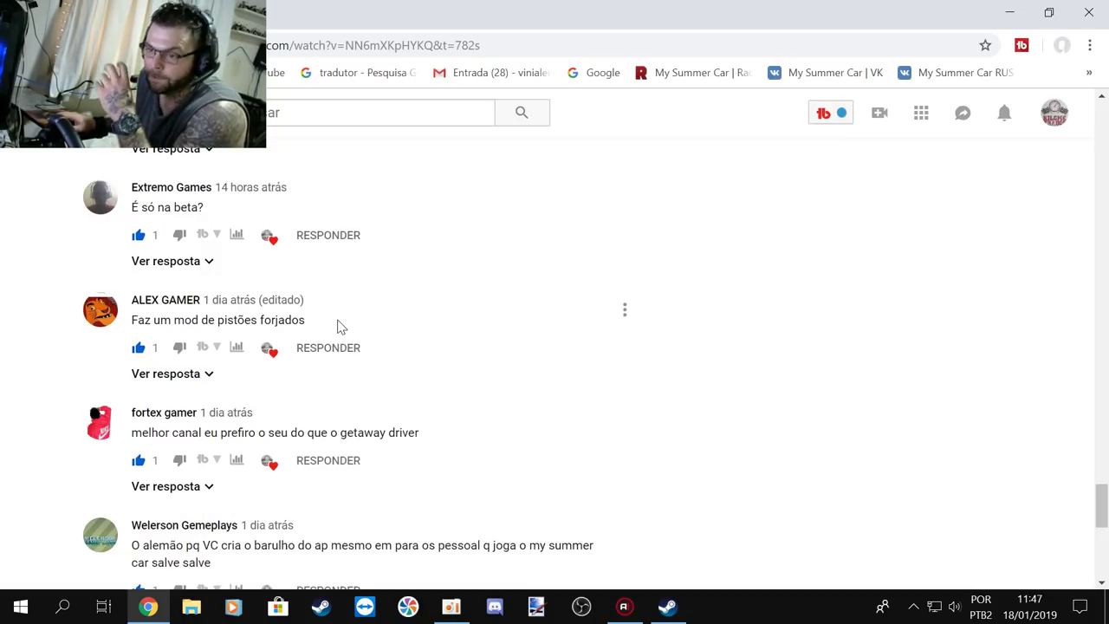
scroll(338, 327, down, 1)
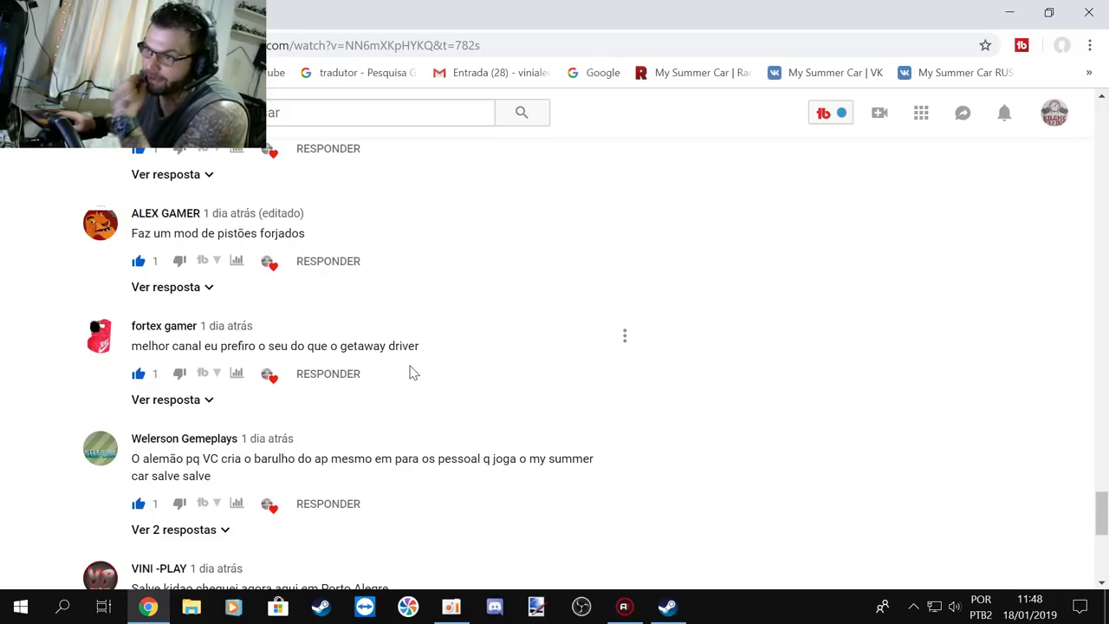
scroll(403, 367, down, 1)
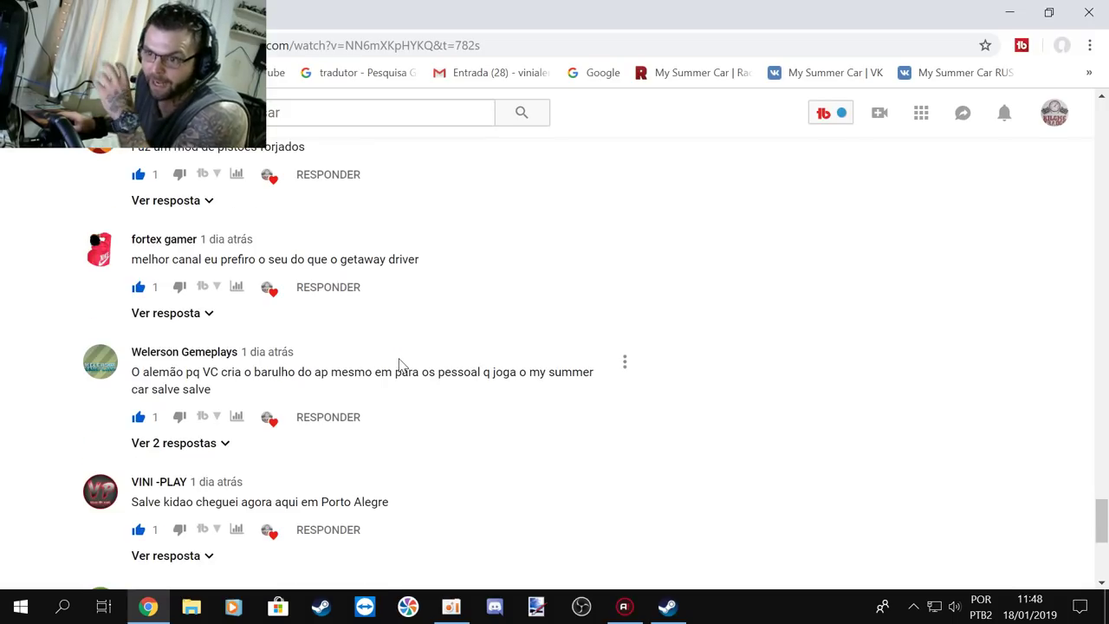
scroll(306, 361, up, 1)
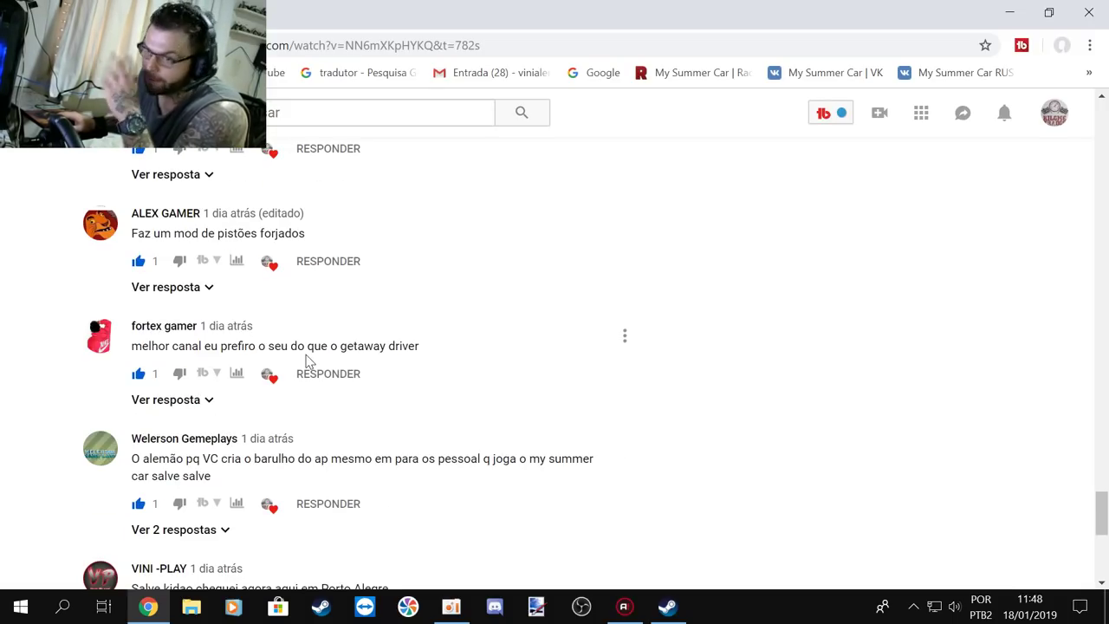
scroll(306, 361, down, 1)
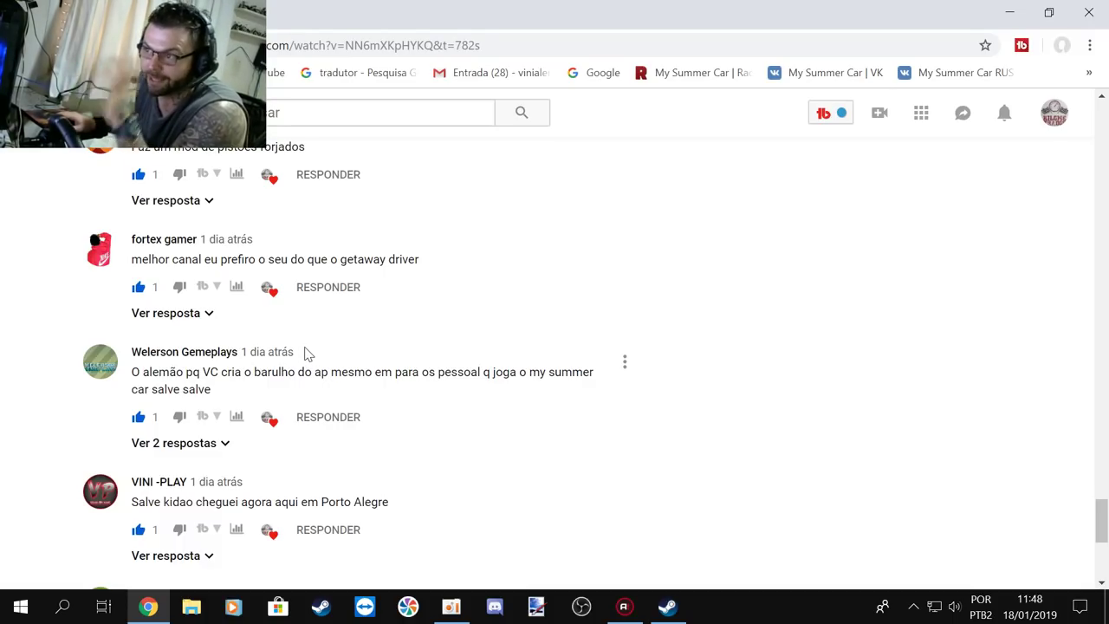
scroll(290, 346, down, 1)
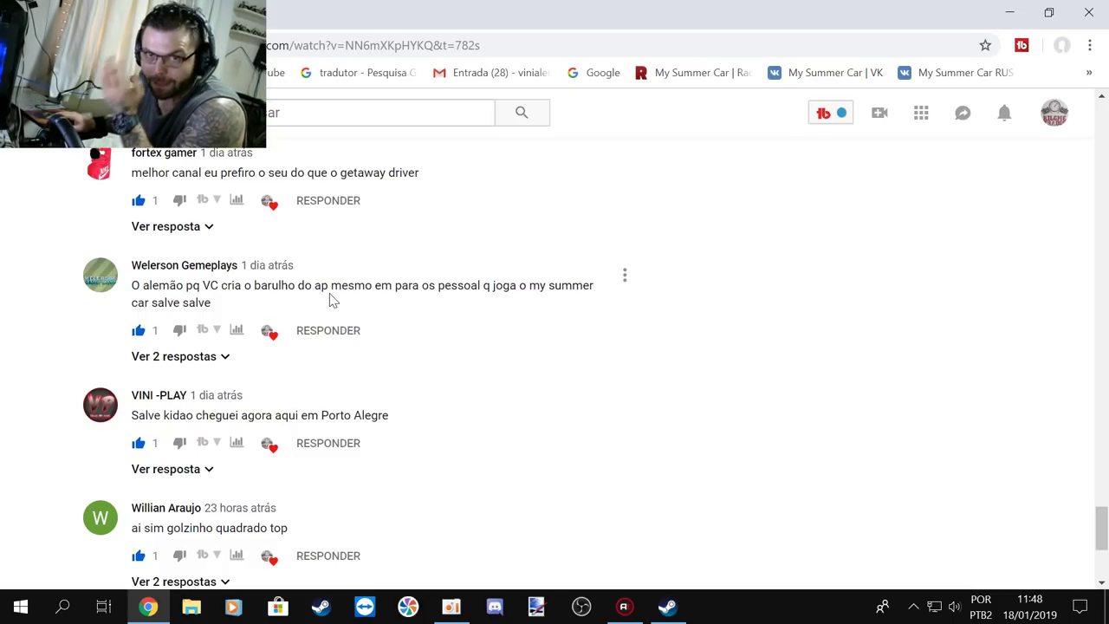
scroll(333, 300, down, 1)
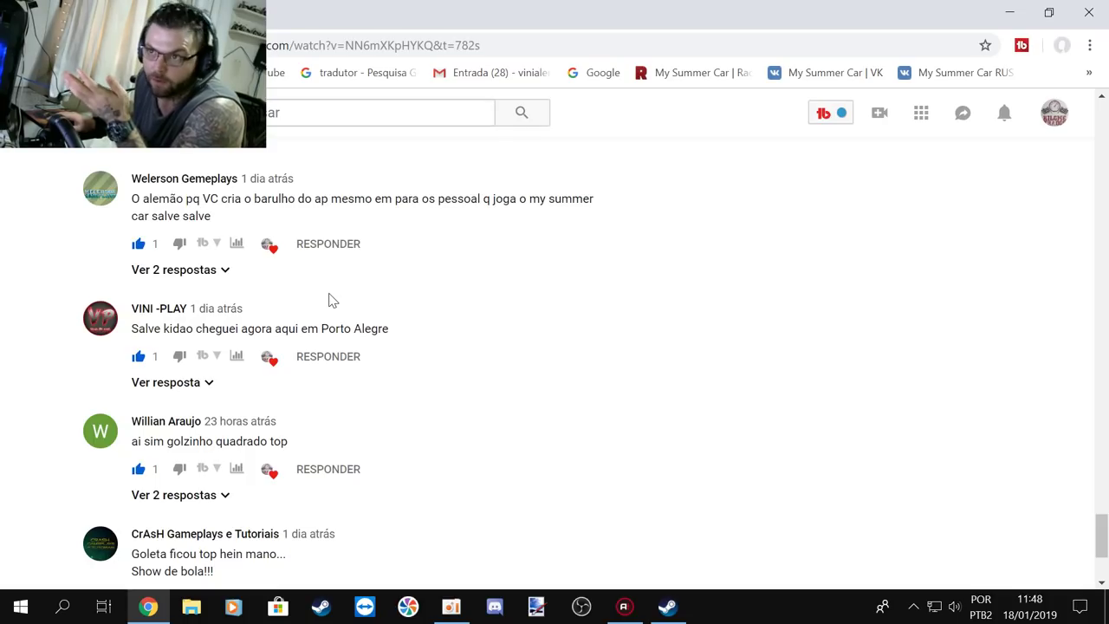
scroll(333, 300, up, 1)
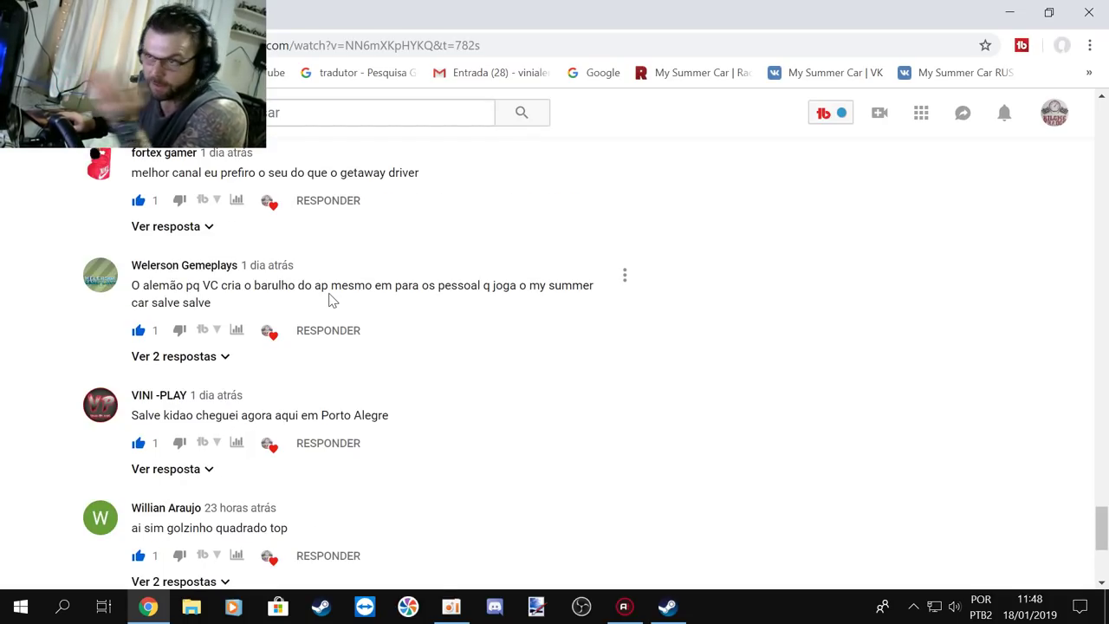
scroll(329, 300, down, 1)
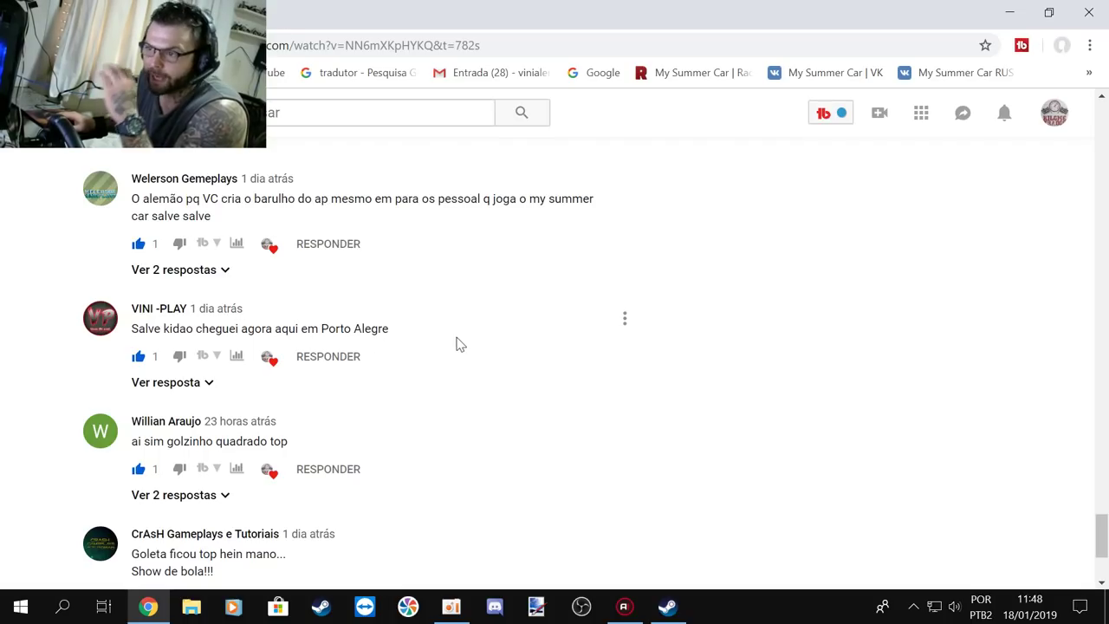
scroll(459, 342, down, 2)
scroll(467, 340, down, 2)
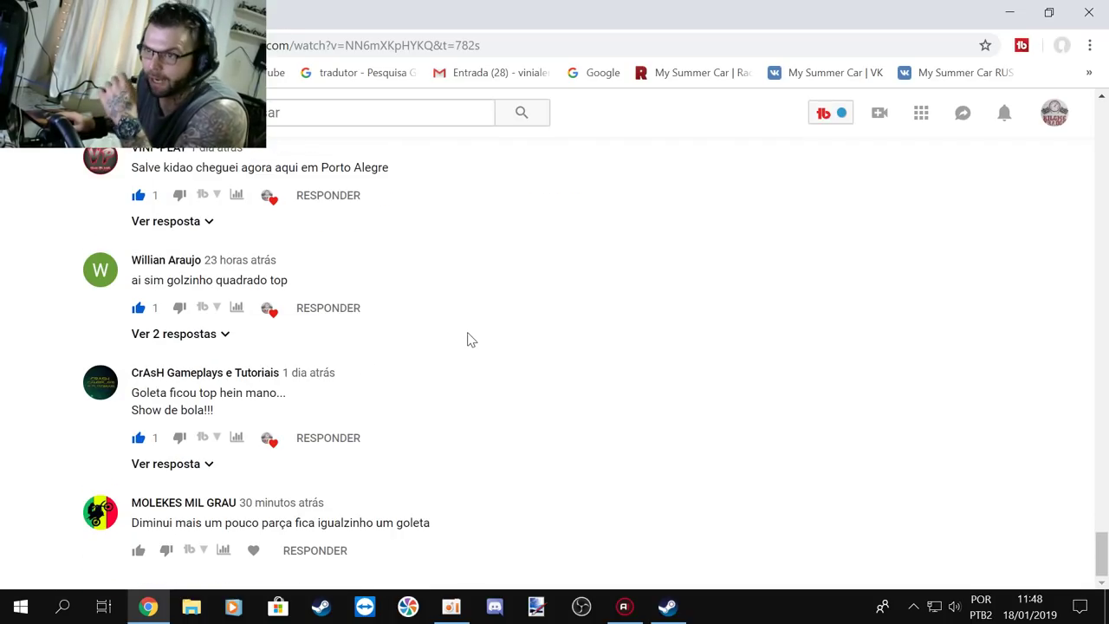
scroll(467, 340, up, 1)
scroll(467, 340, down, 1)
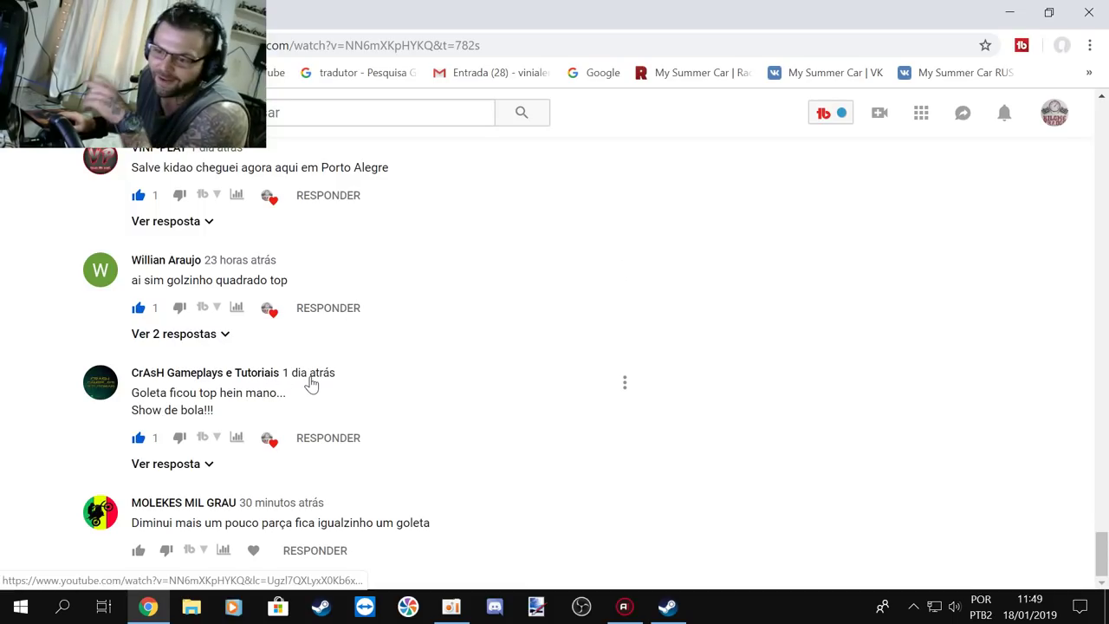
Step: Like the last comment, "Diminui mais um pouco parça fica igualzinho um goleta", and give it the creator heart
click(138, 552)
click(266, 551)
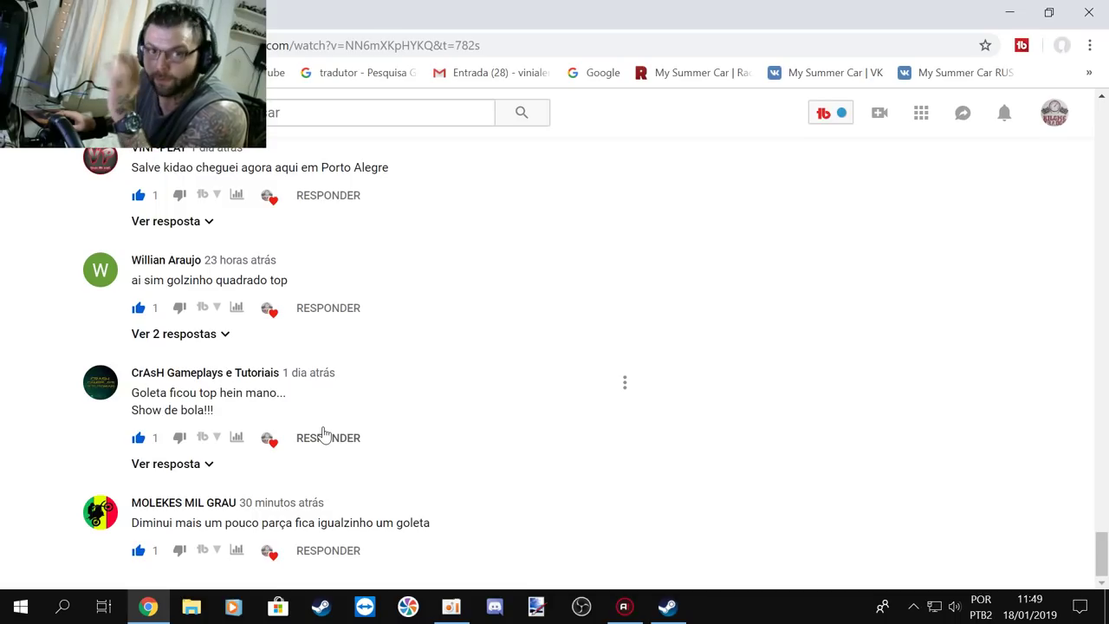
scroll(322, 433, up, 3)
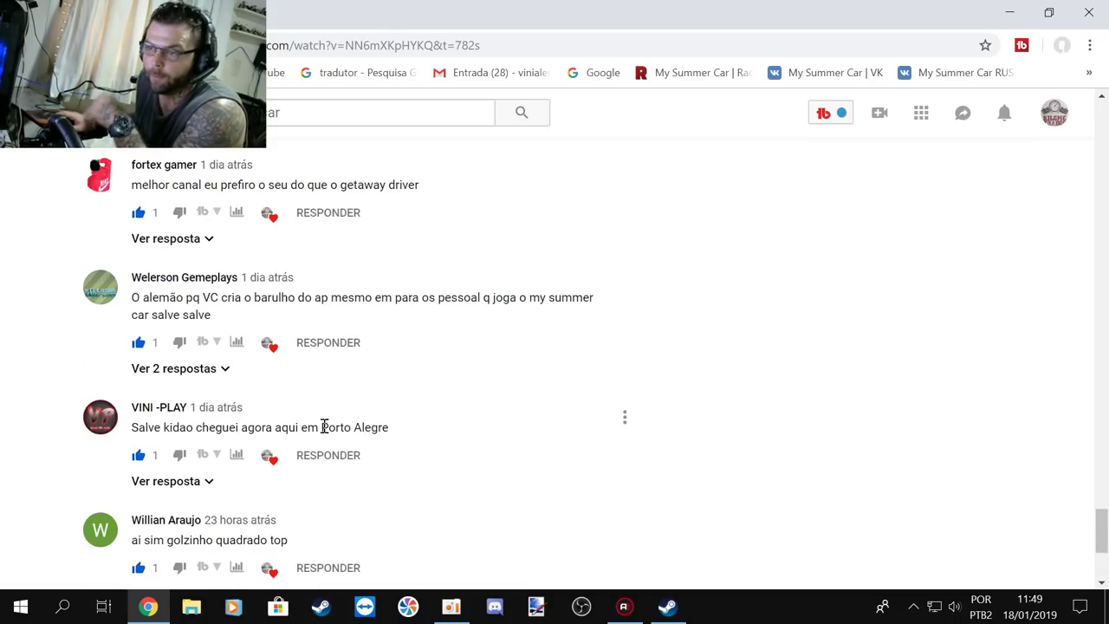
scroll(323, 429, down, 3)
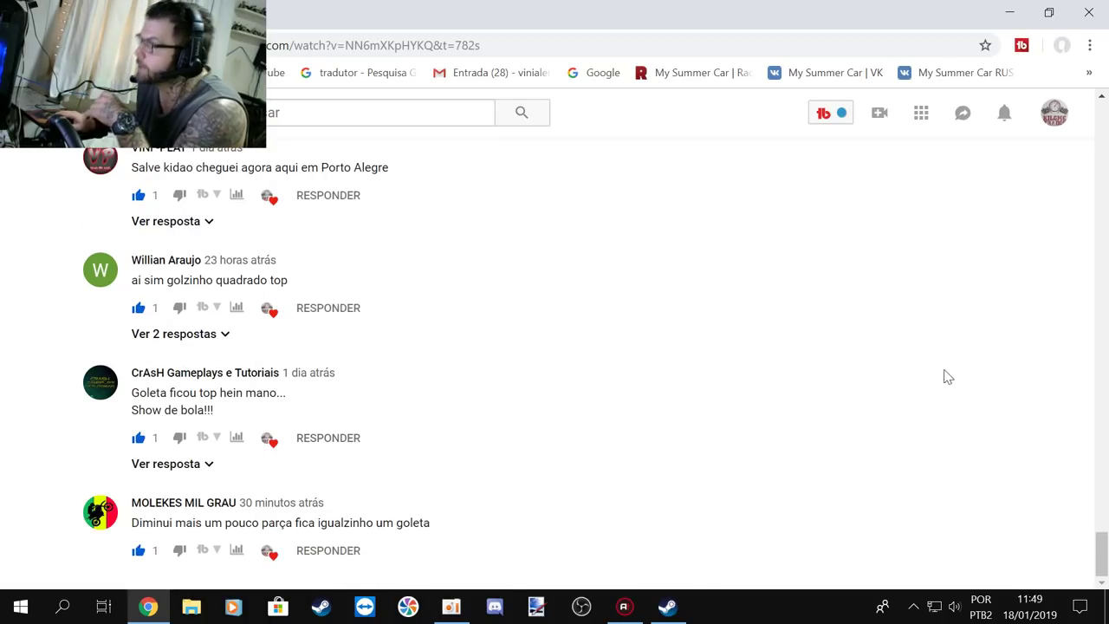
Step: Minimize the Chrome and Steam windows to return to the Action! recorder on the desktop
click(1013, 12)
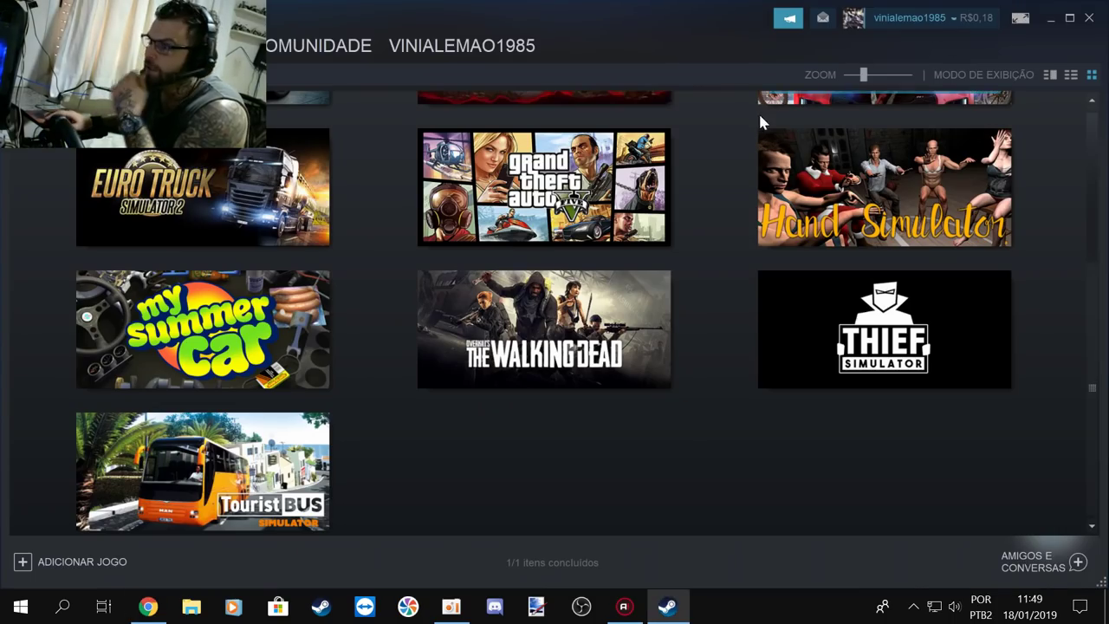
click(1051, 19)
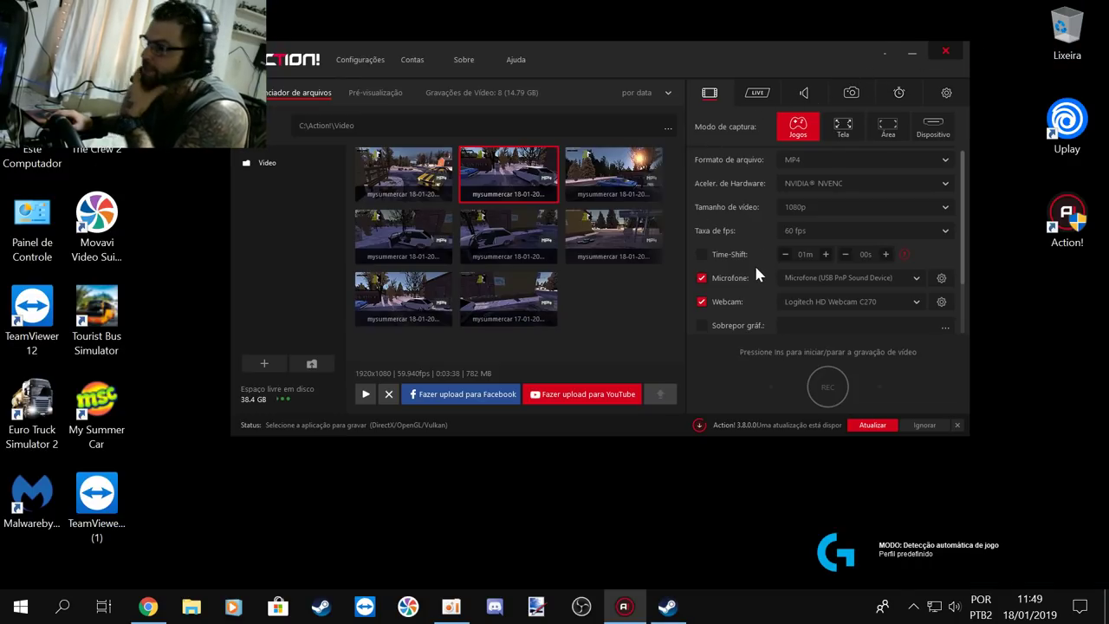